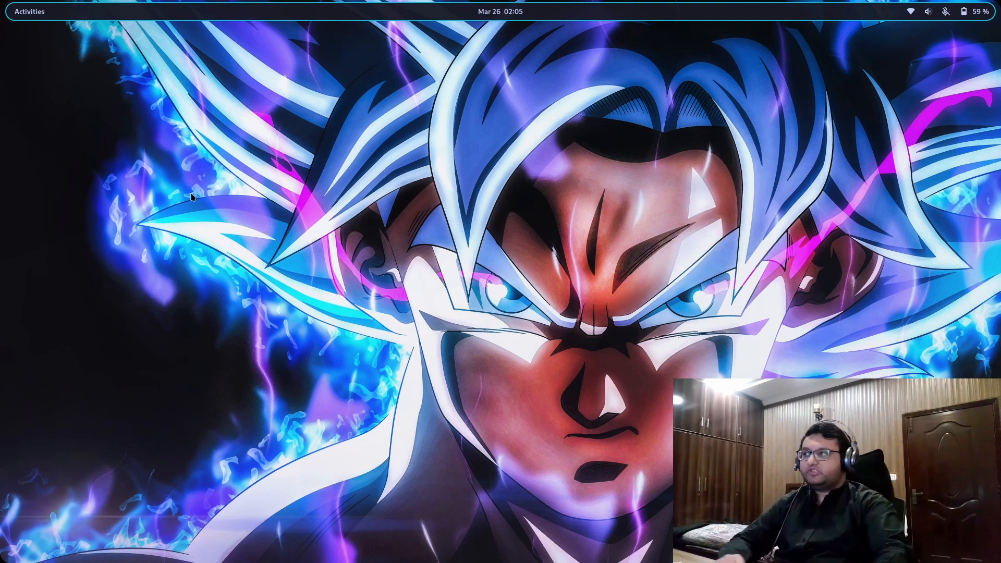
Switch to the Brave workspace and load google.com in a new tab
key("super")
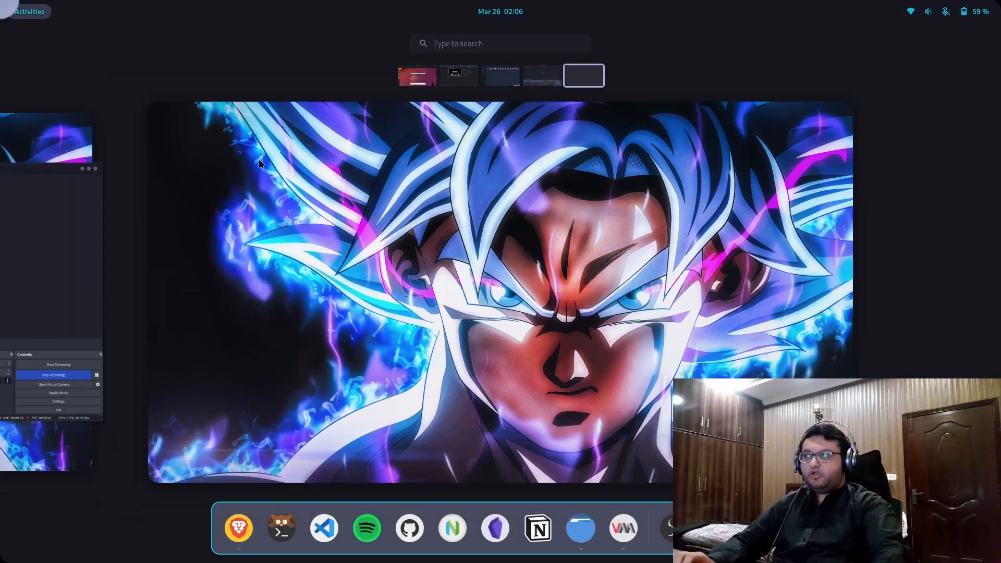
key("super")
key("super+2")
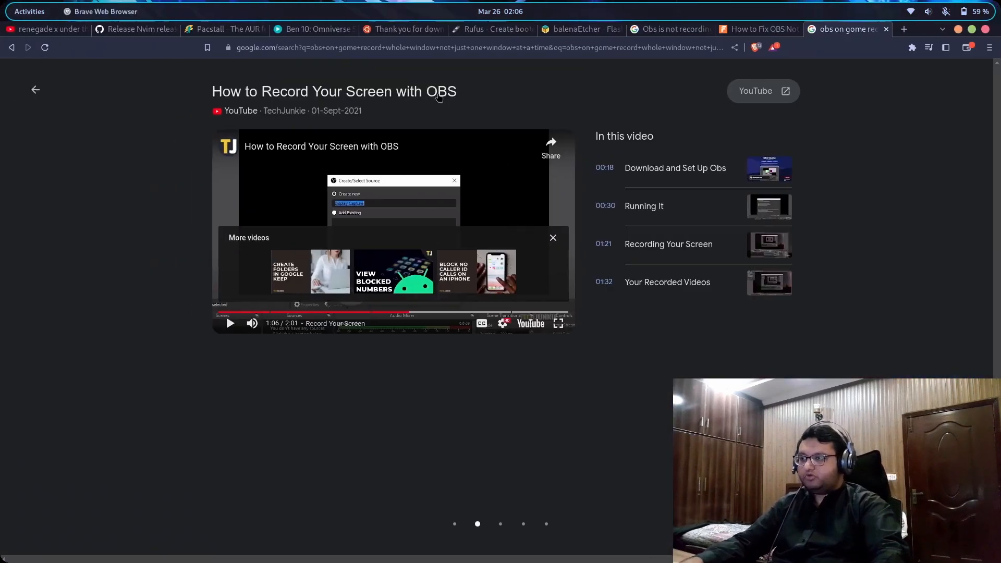
key("ctrl+t")
type("google.com")
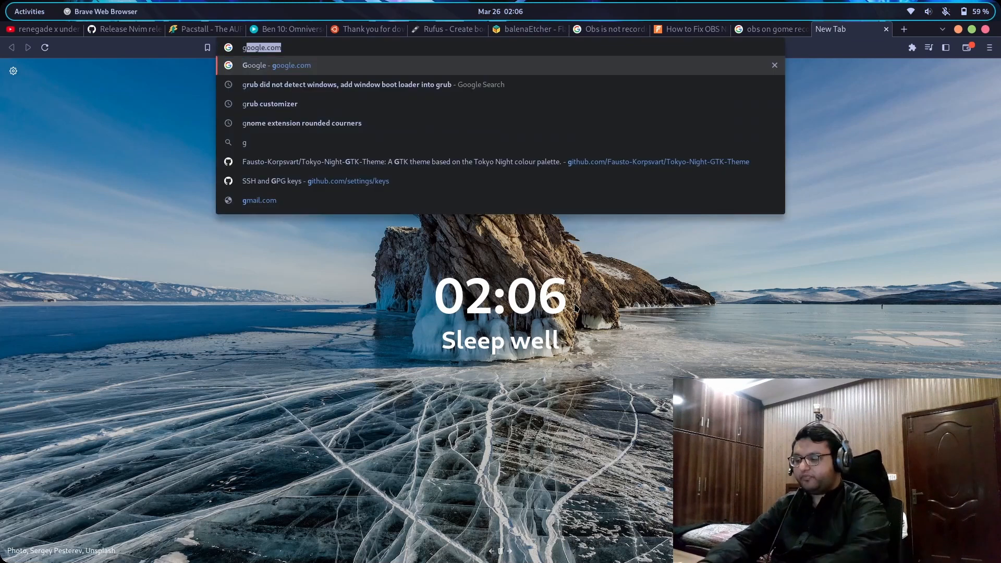
key("Return")
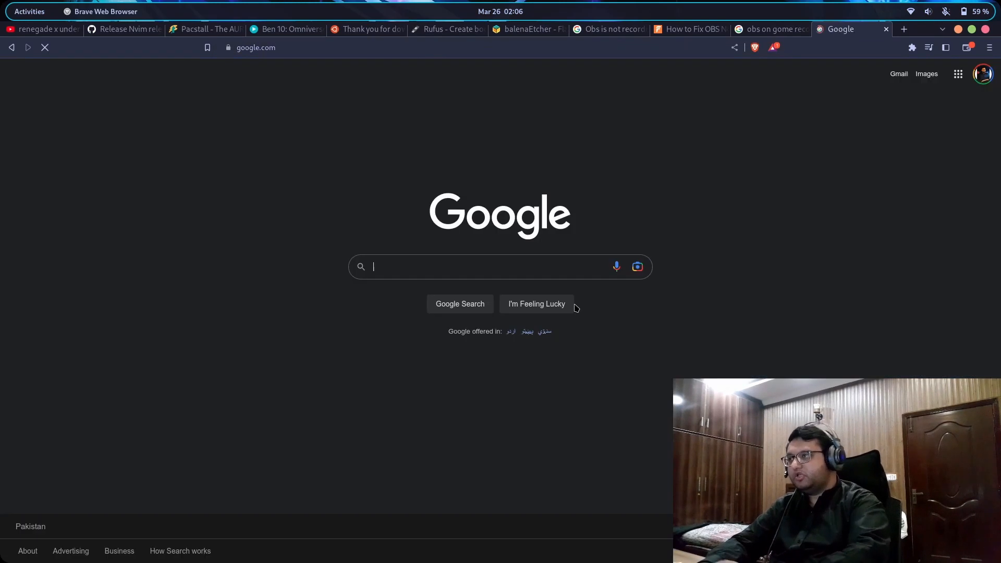
Search 'future insight.blog' and open the blog's Install Linux post from its Posts list
type("futy")
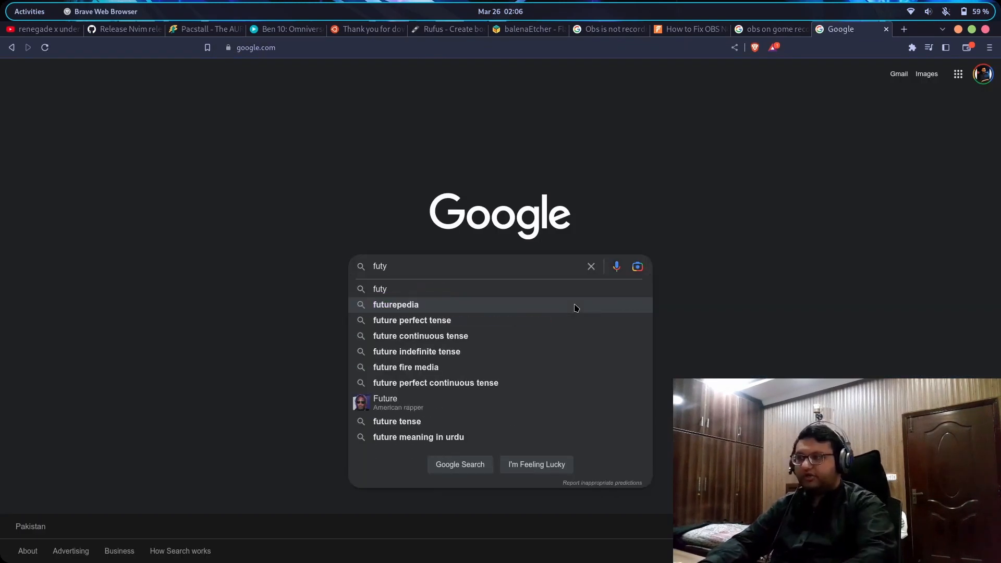
key("BackSpace")
key("Down")
key("Return")
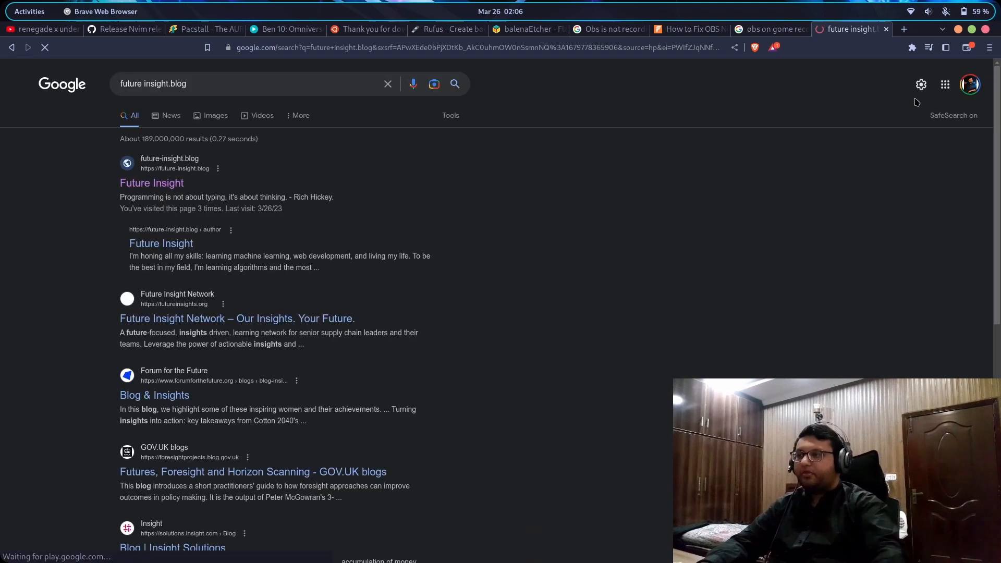
left_click(158, 188)
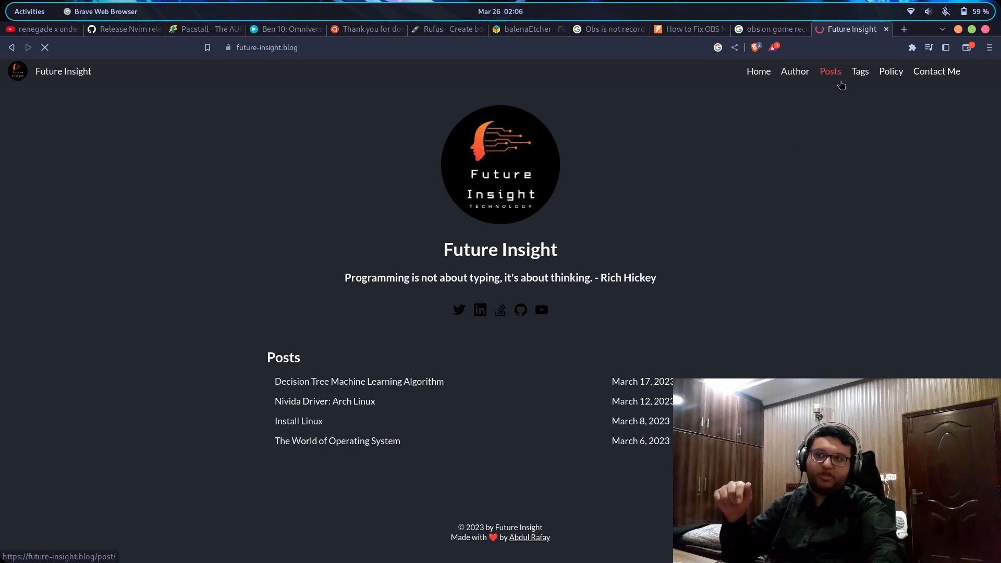
left_click(772, 76)
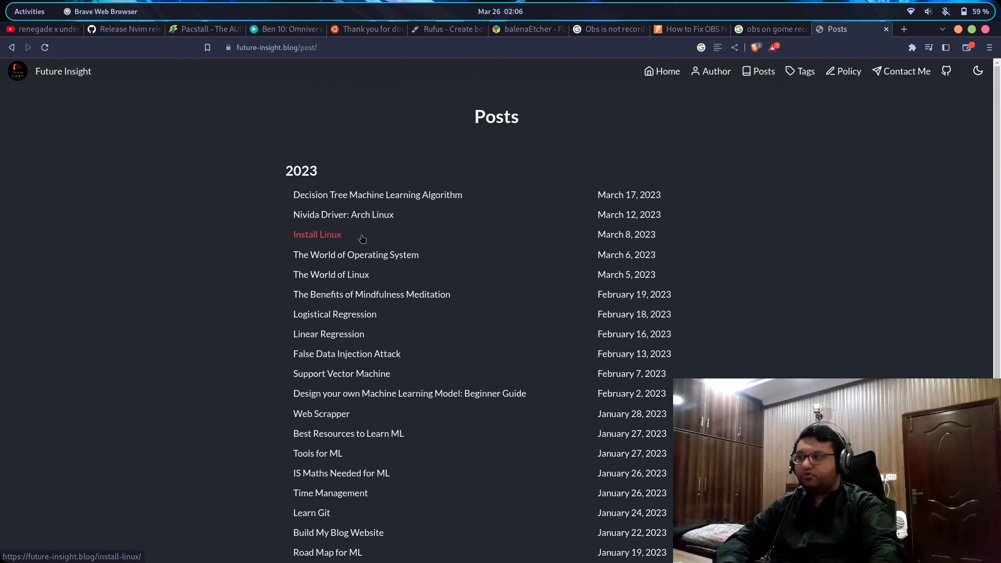
left_click(331, 238)
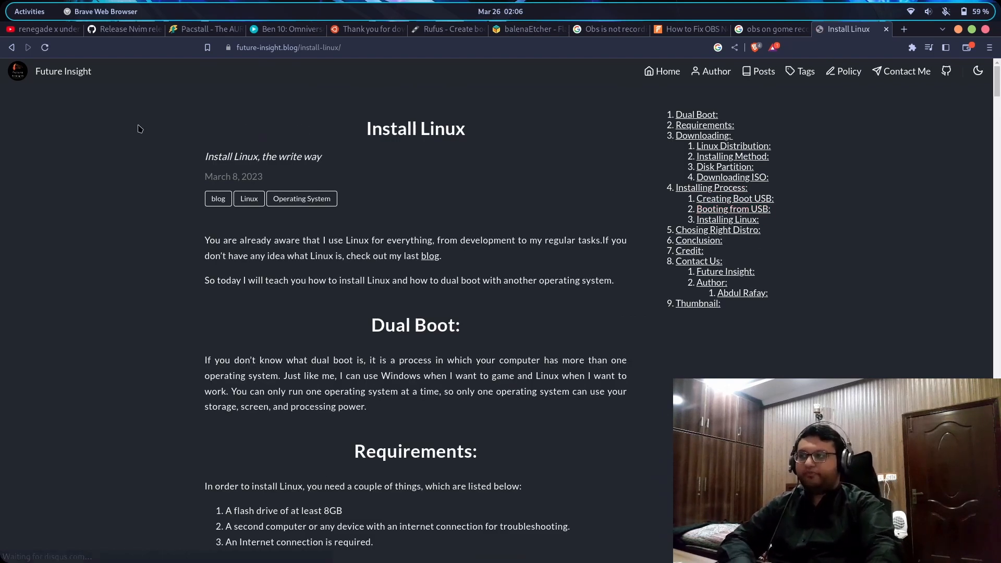
scroll(357, 207, "down", 2)
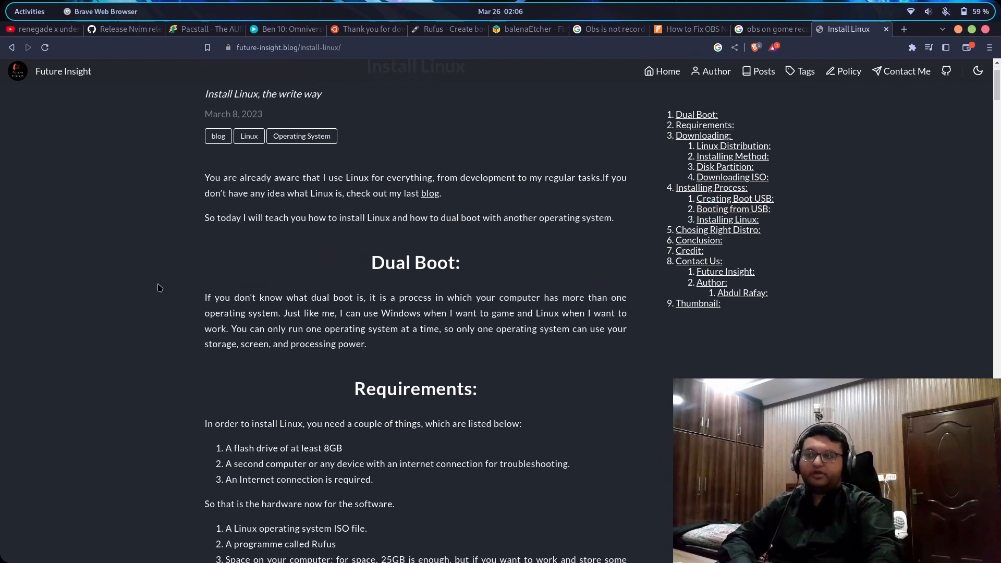
scroll(292, 282, "down", 2)
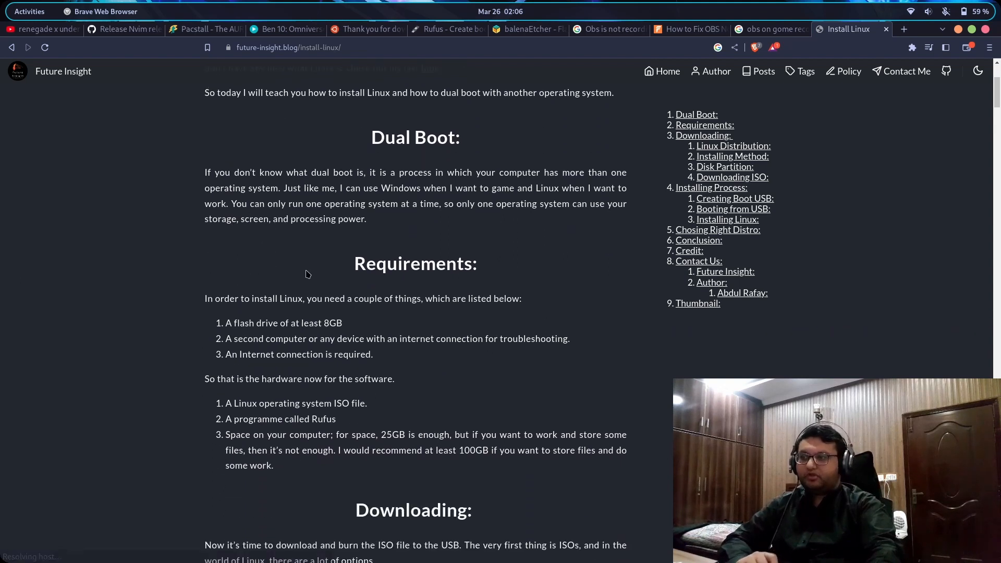
scroll(307, 274, "down", 2)
scroll(364, 203, "down", 11)
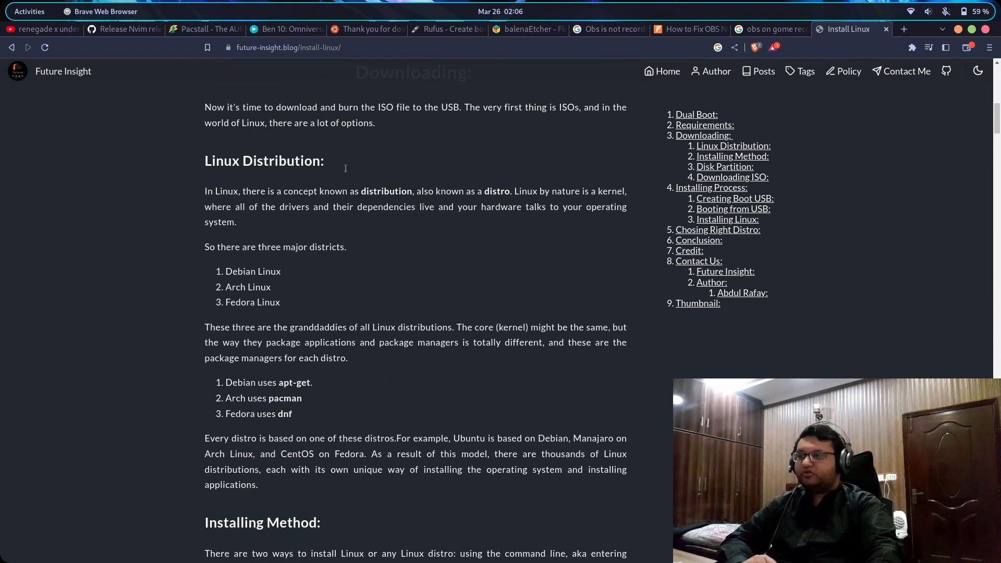
scroll(364, 203, "up", 11)
scroll(365, 203, "up", 2)
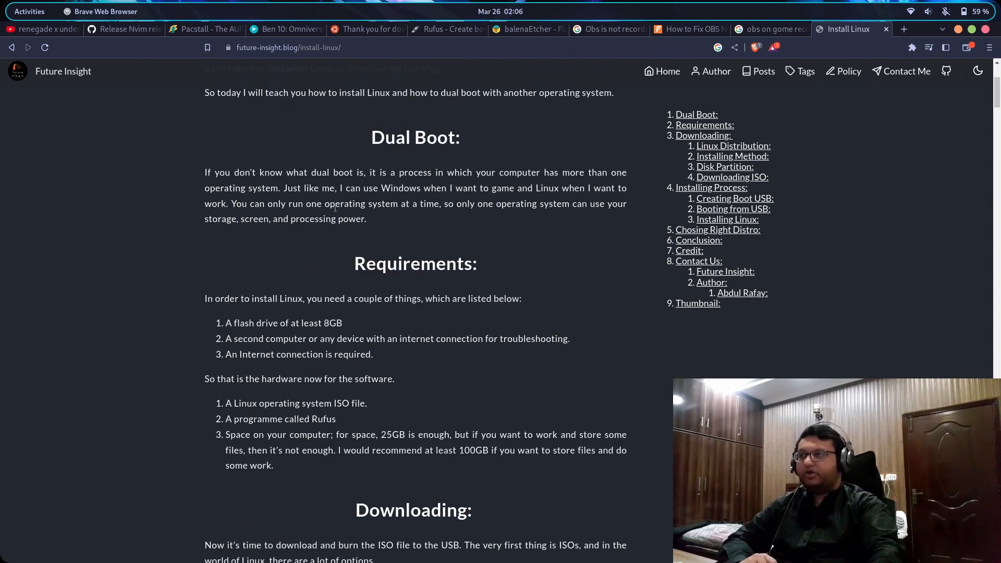
scroll(416, 286, "down", 4)
left_click_drag(357, 266, 548, 284)
scroll(542, 281, "down", 3)
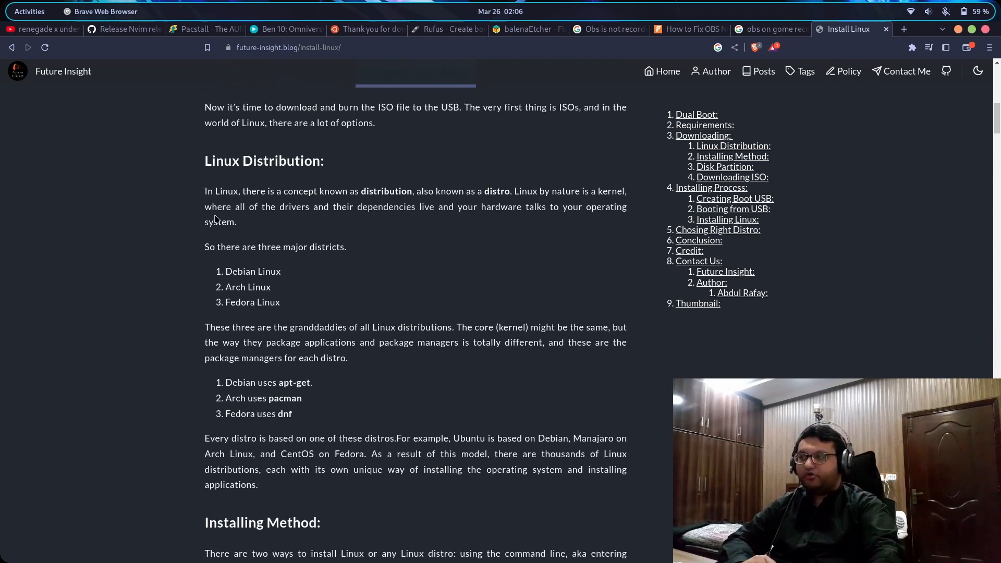
left_click_drag(206, 189, 494, 266)
scroll(503, 260, "down", 11)
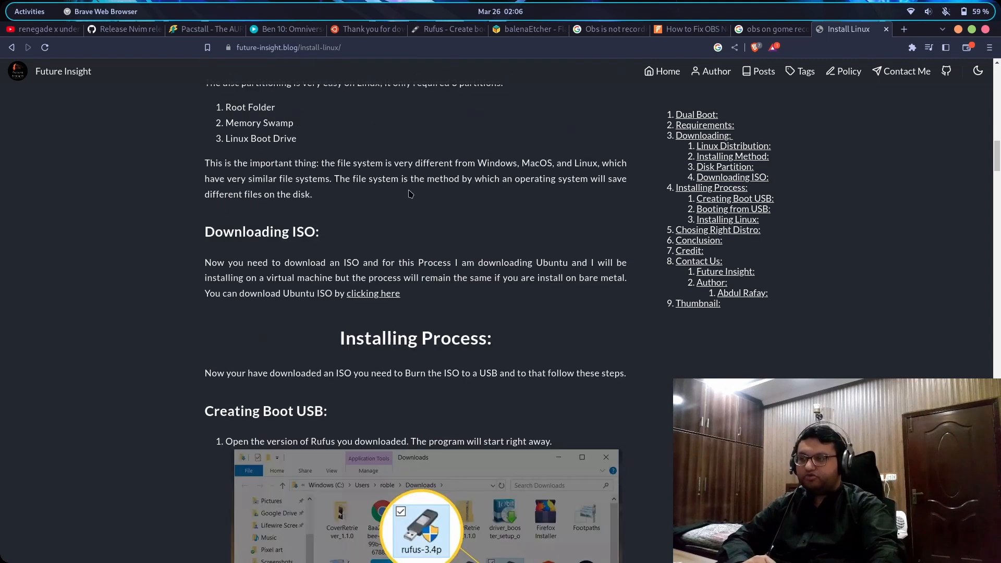
scroll(365, 133, "up", 2)
left_click_drag(219, 122, 368, 179)
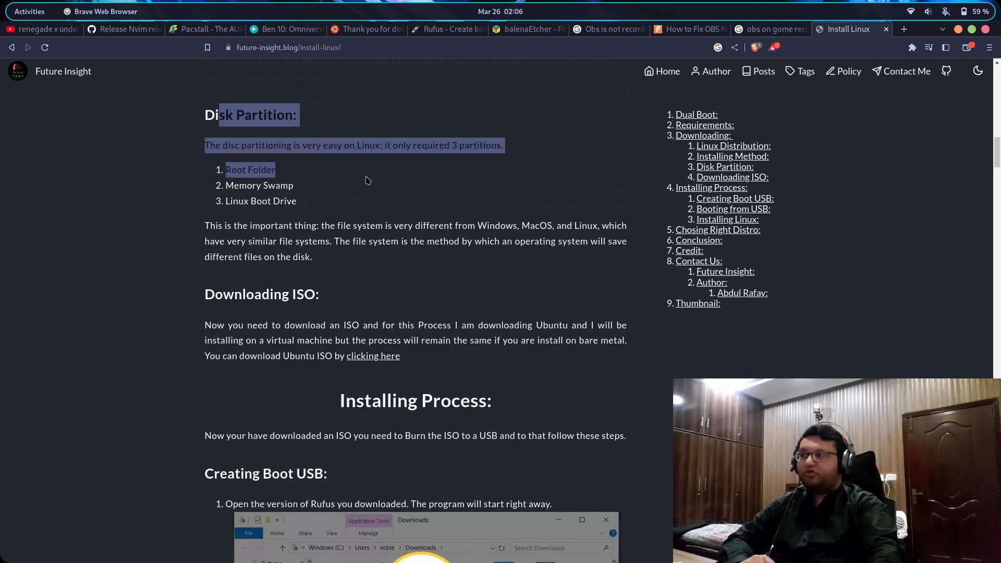
scroll(374, 182, "down", 3)
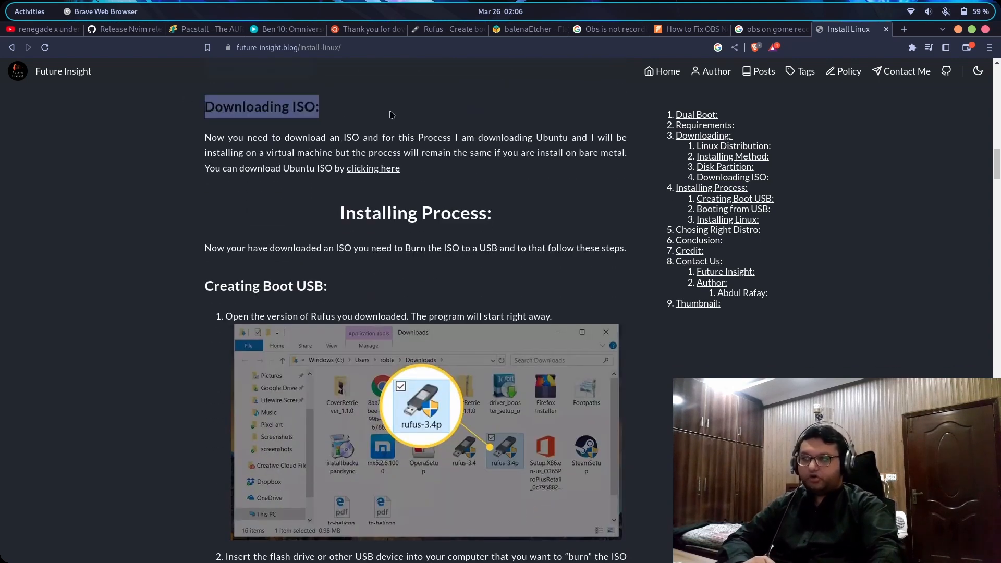
scroll(352, 225, "down", 3)
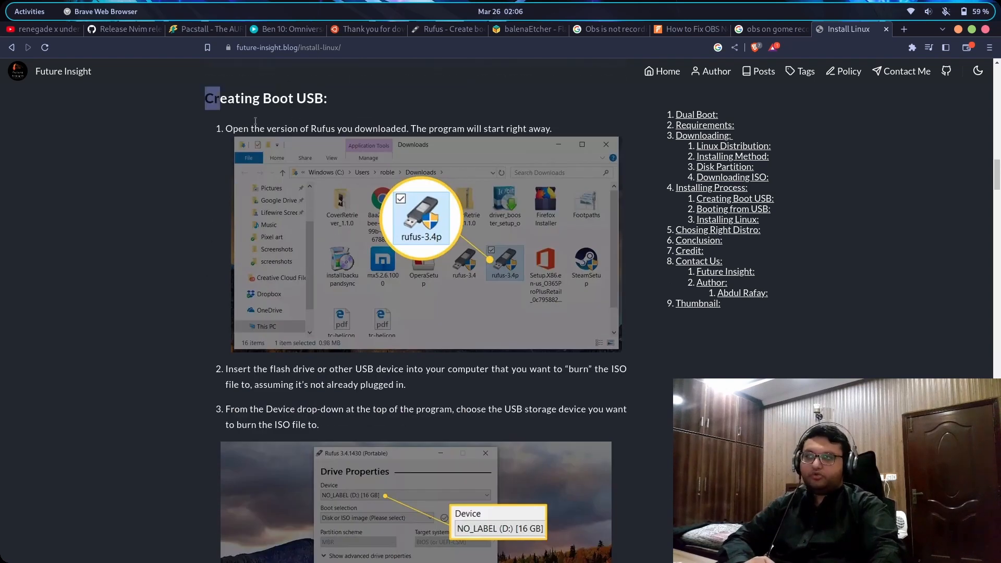
left_click_drag(255, 120, 531, 270)
scroll(455, 311, "down", 11)
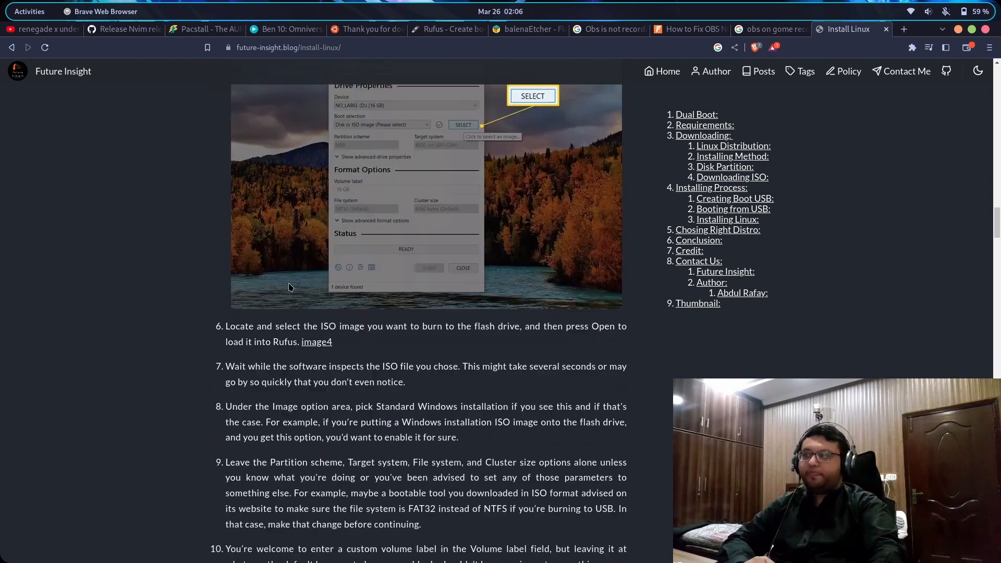
scroll(290, 287, "down", 15)
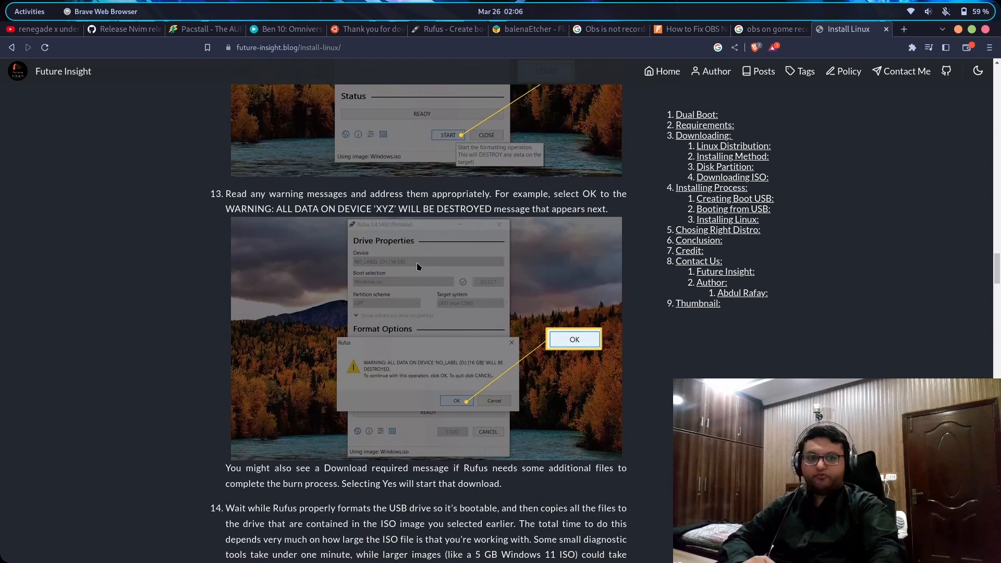
scroll(425, 258, "down", 9)
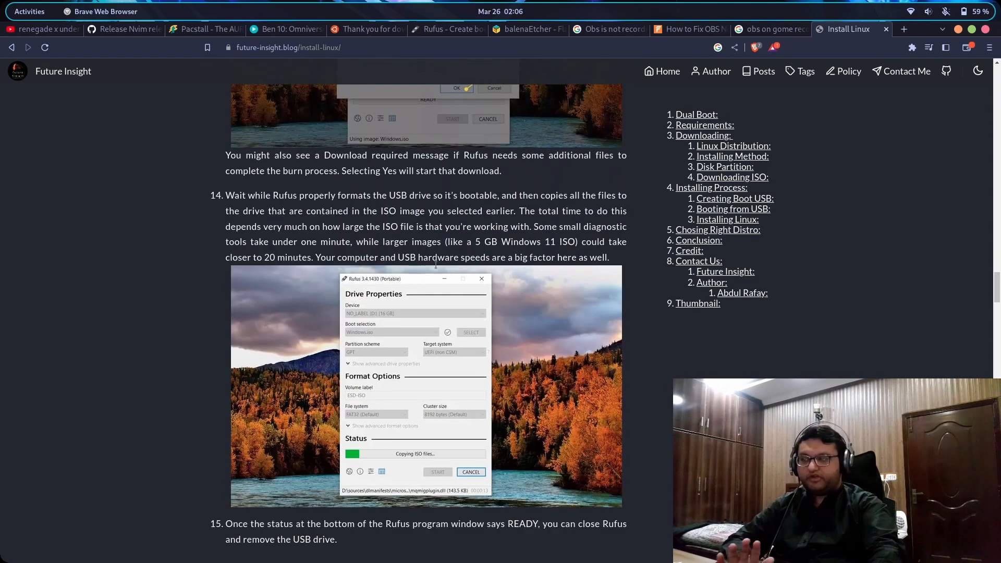
scroll(213, 146, "down", 3)
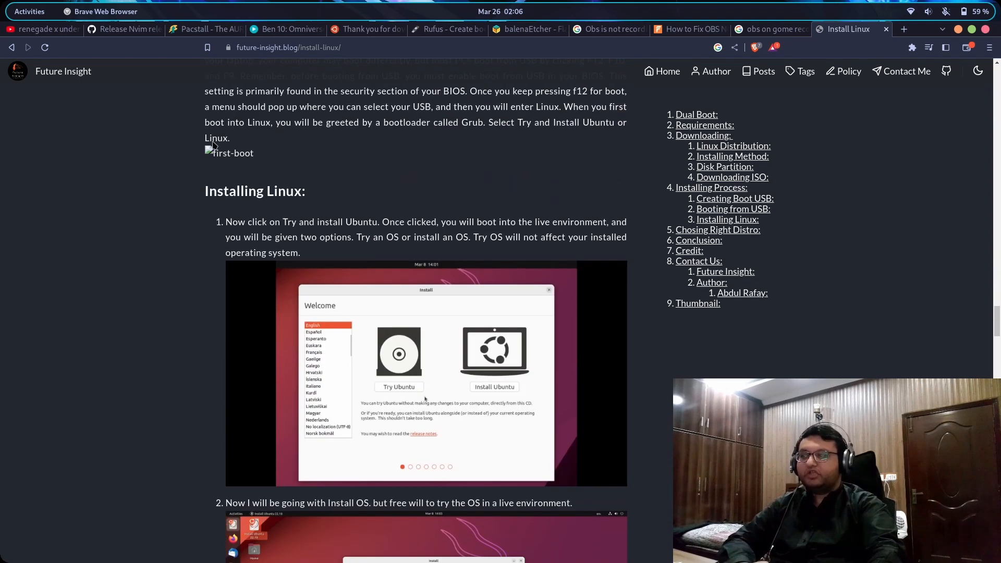
left_click_drag(209, 191, 301, 253)
scroll(343, 335, "up", 3)
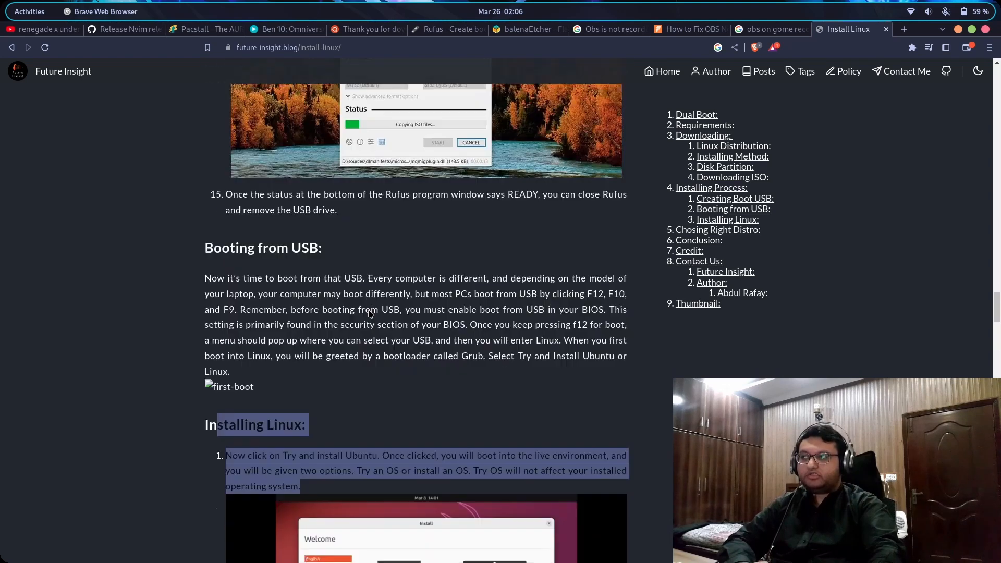
scroll(343, 335, "down", 5)
scroll(343, 335, "down", 18)
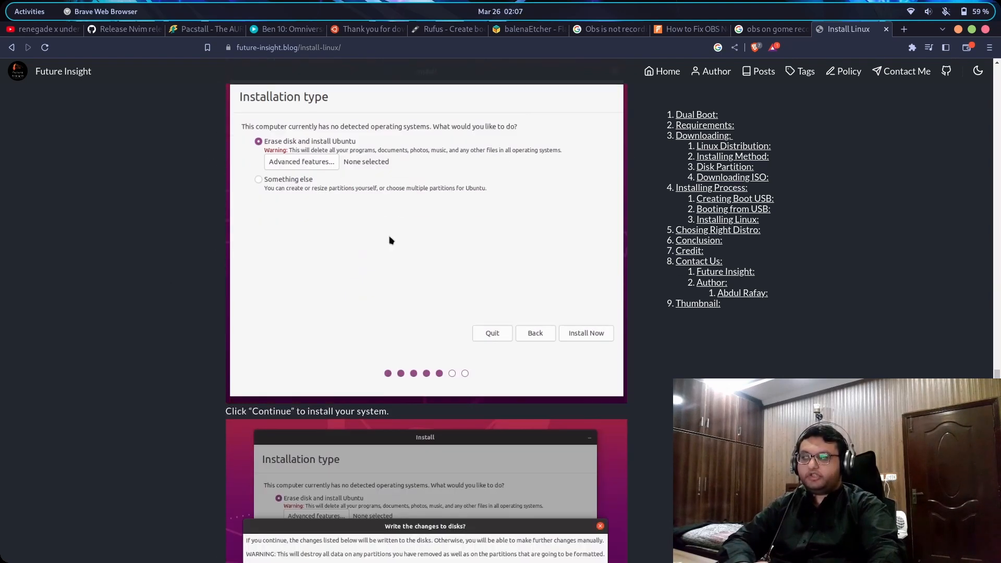
scroll(455, 305, "down", 20)
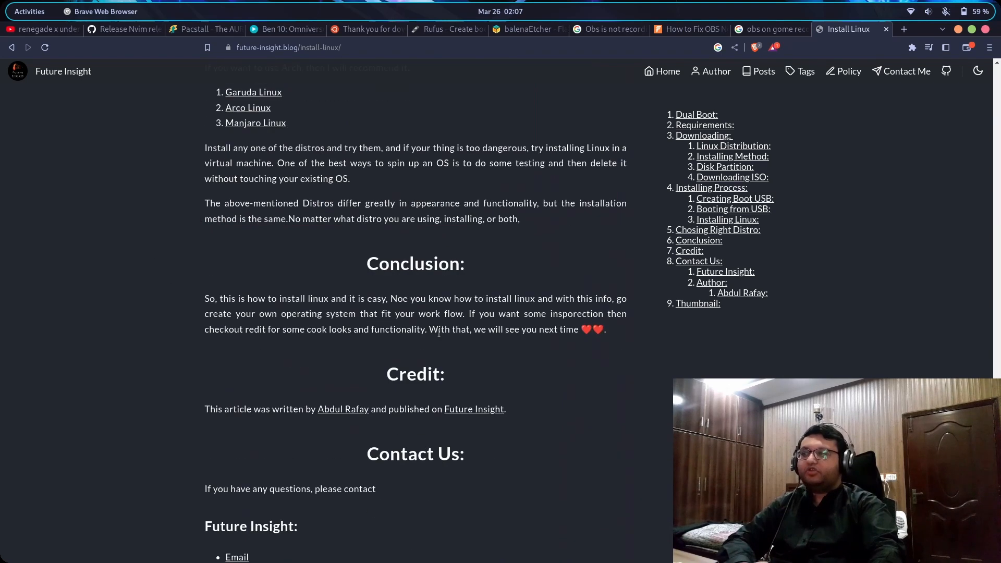
scroll(337, 182, "up", 4)
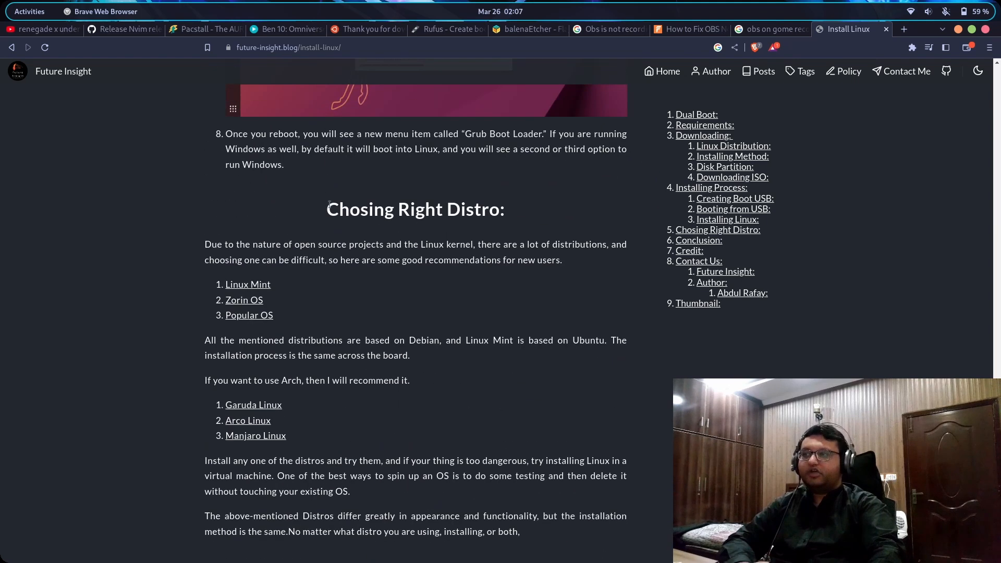
left_click_drag(328, 182, 624, 417)
scroll(562, 394, "up", 6)
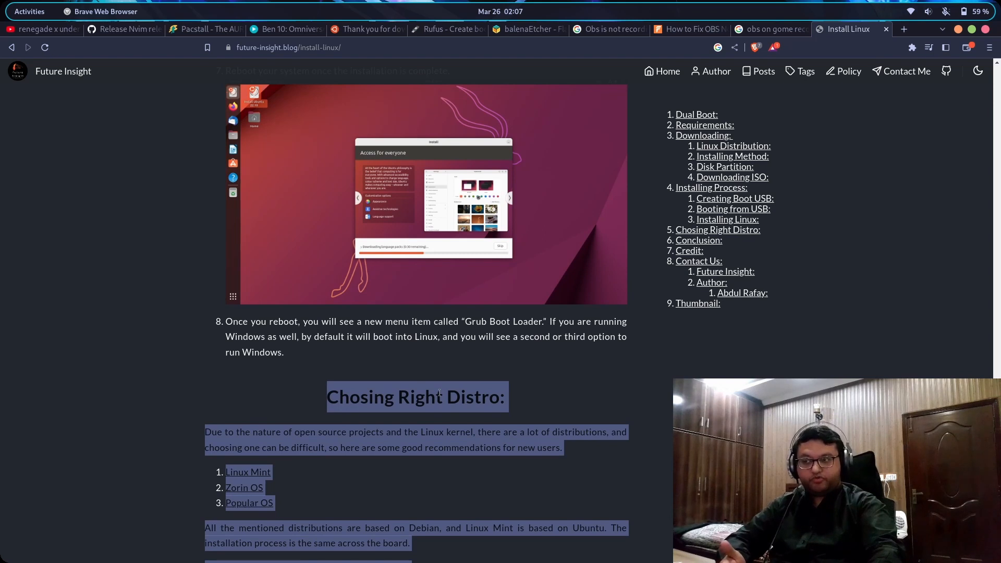
scroll(440, 392, "up", 10)
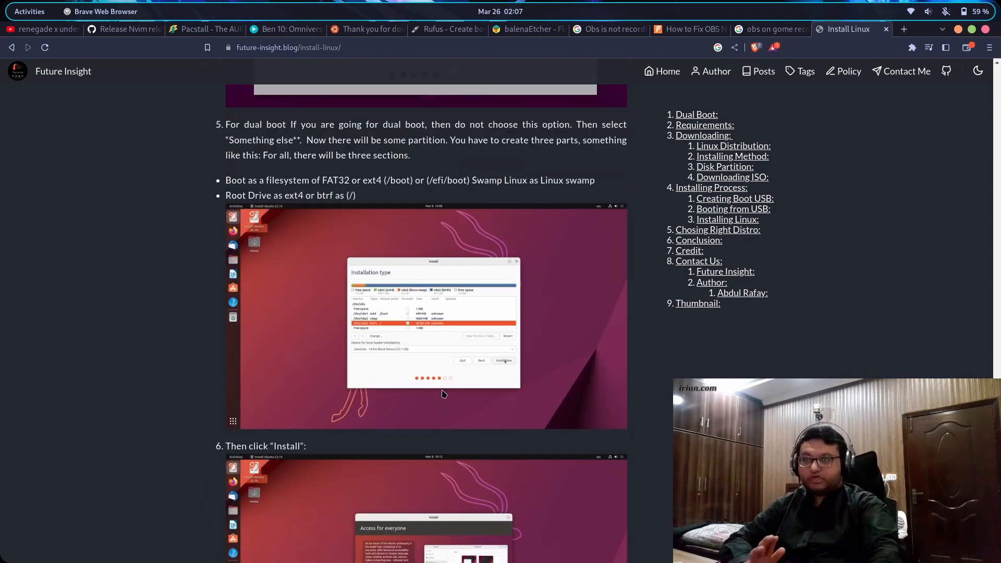
scroll(441, 394, "up", 6)
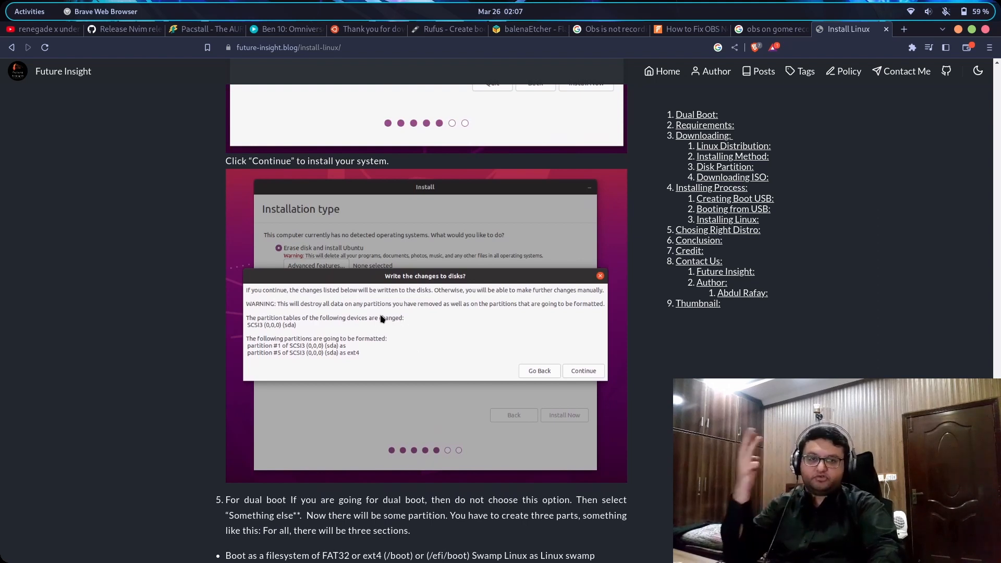
Go from the Ubuntu thank-you tab back to the ubuntu.com desktop download page
left_click(383, 30)
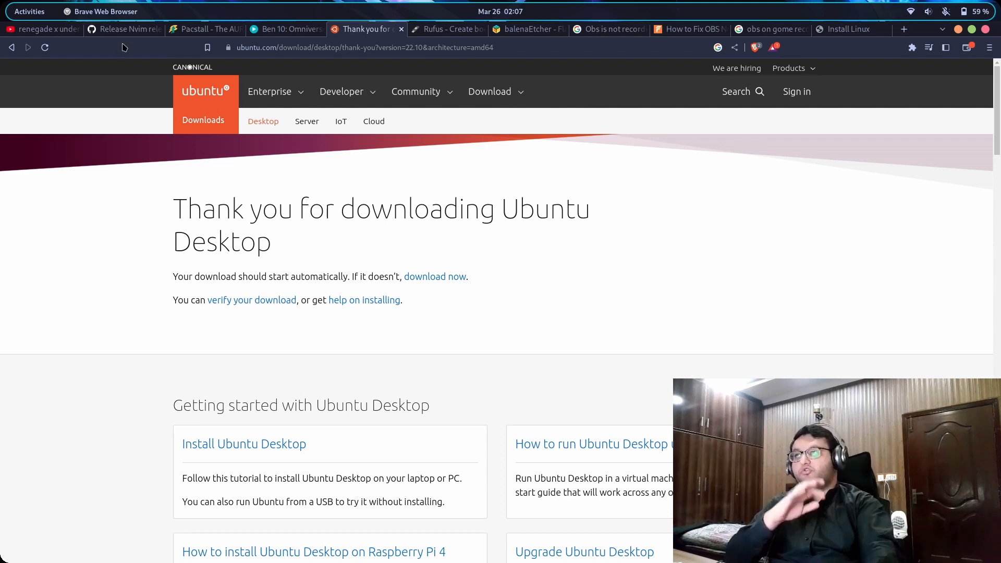
left_click(12, 47)
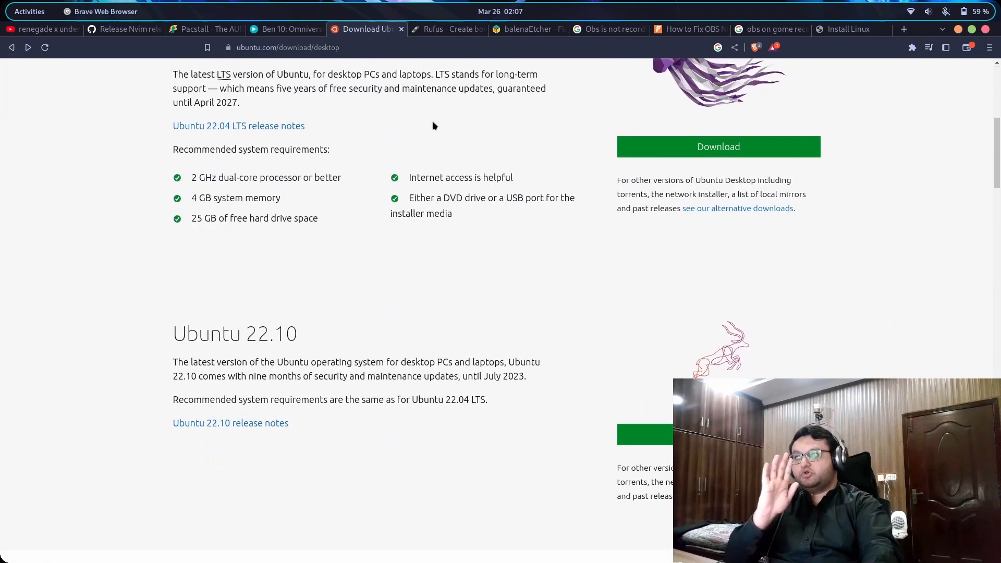
scroll(434, 125, "up", 5)
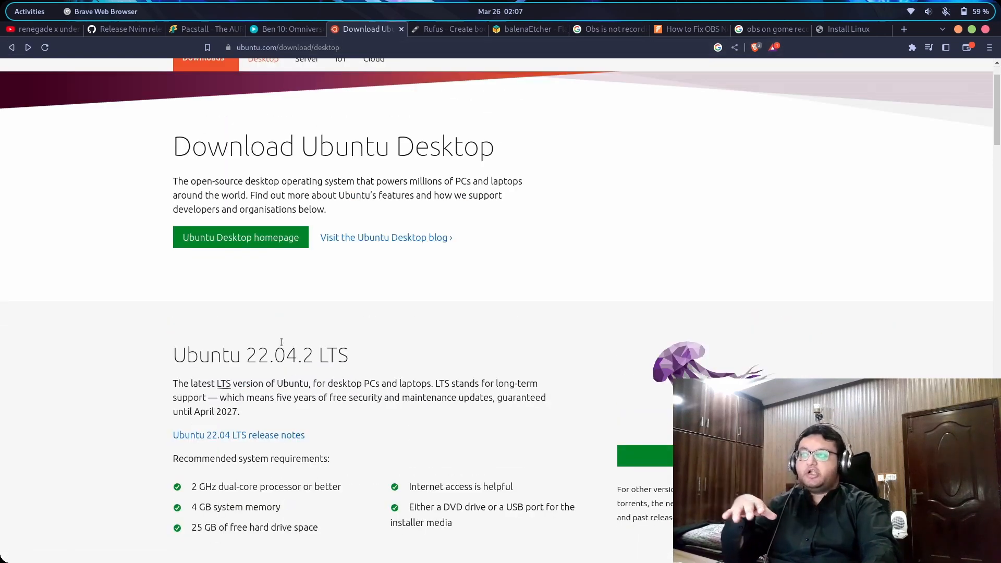
scroll(271, 337, "down", 3)
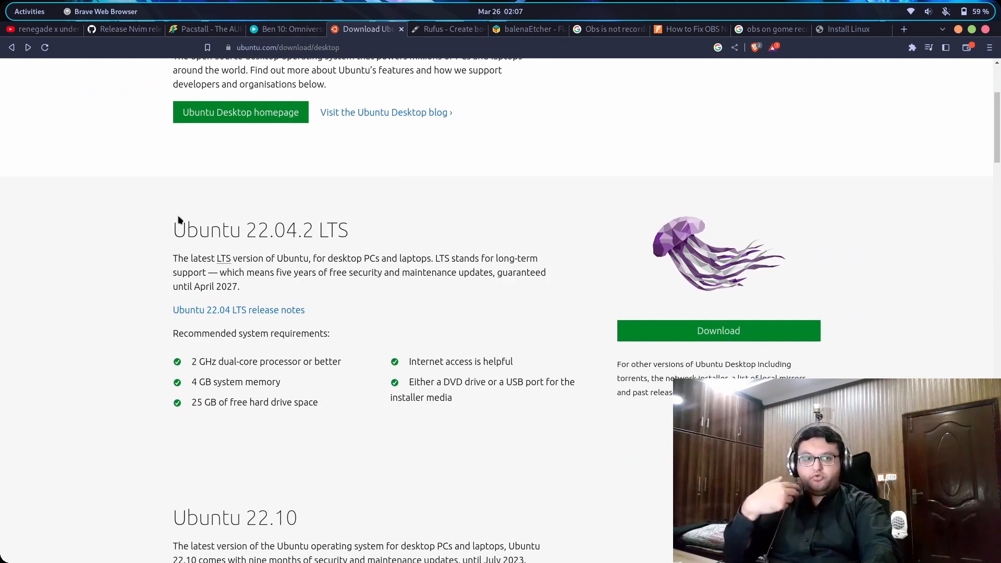
Highlight the Ubuntu 22.04.2 LTS and Ubuntu 22.10 release headings to compare them
left_click_drag(177, 219, 435, 228)
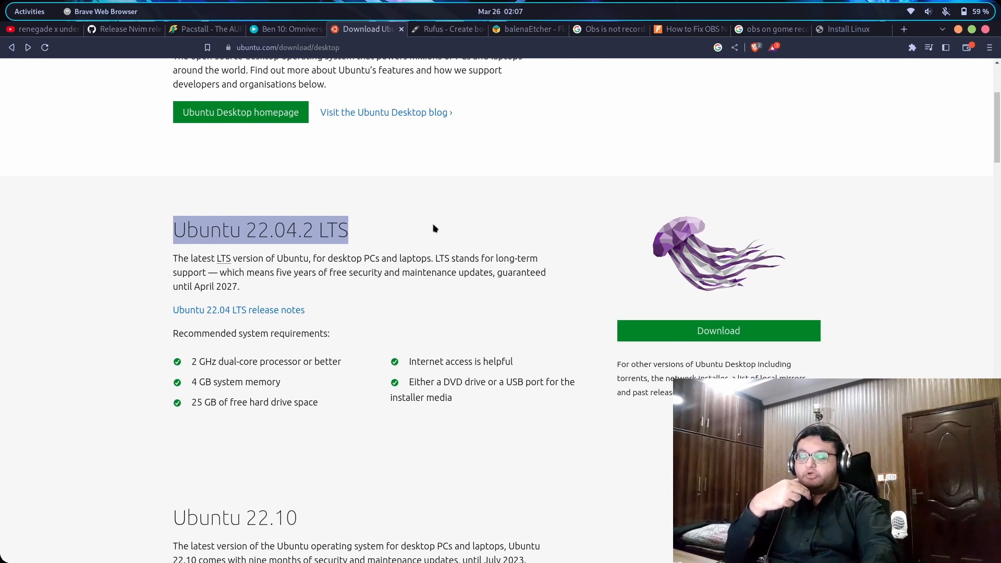
scroll(435, 228, "down", 6)
left_click_drag(186, 267, 352, 267)
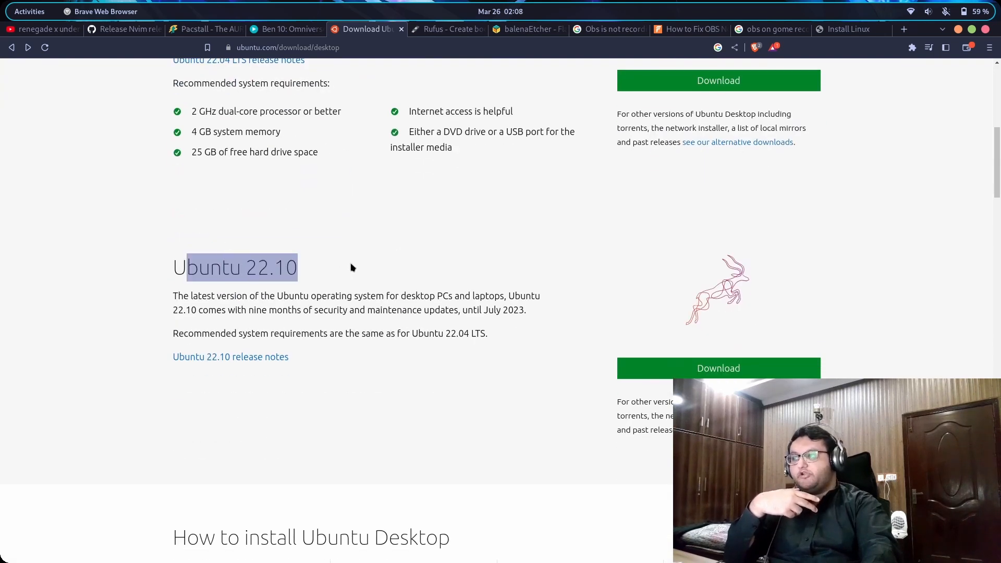
left_click(324, 274)
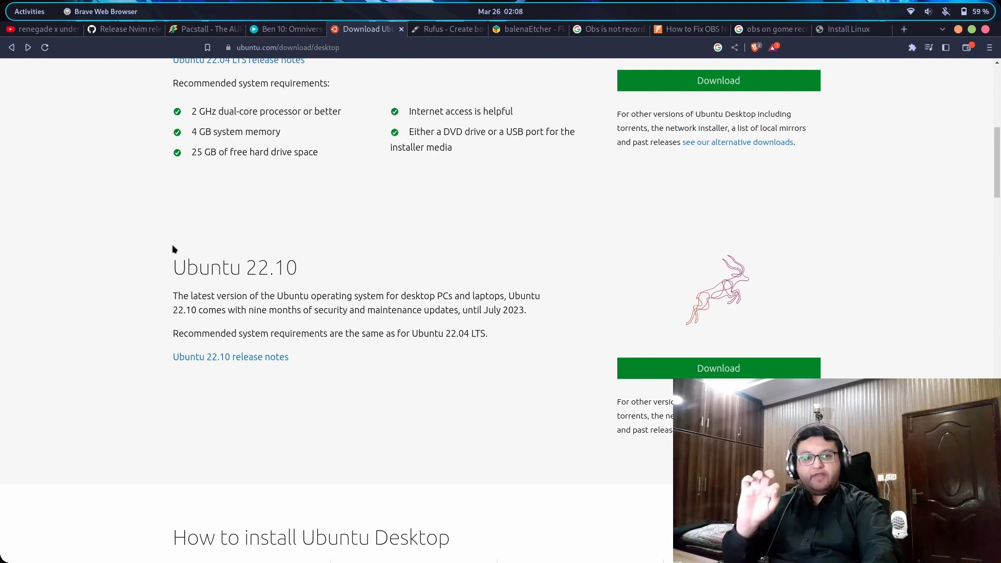
left_click_drag(173, 269, 482, 270)
scroll(520, 181, "up", 3)
scroll(519, 181, "up", 3)
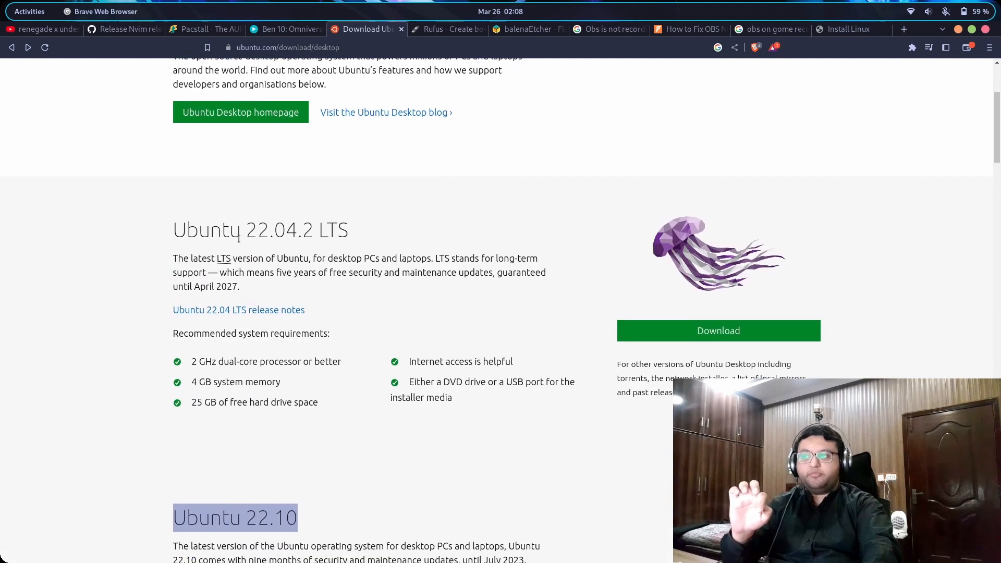
left_click_drag(168, 237, 364, 226)
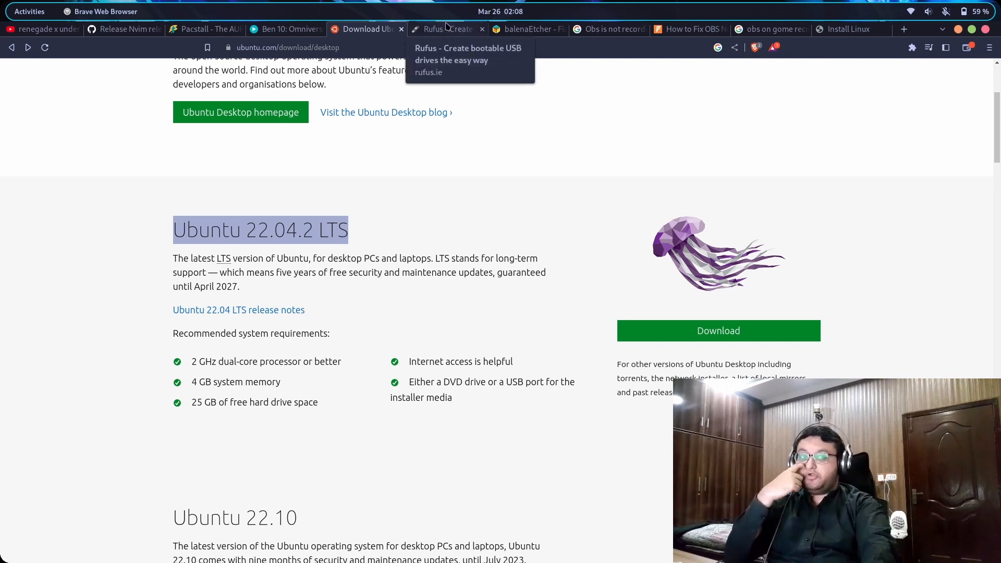
Compare the Rufus and balenaEtcher websites by switching between their tabs
left_click(446, 26)
scroll(395, 131, "up", 10)
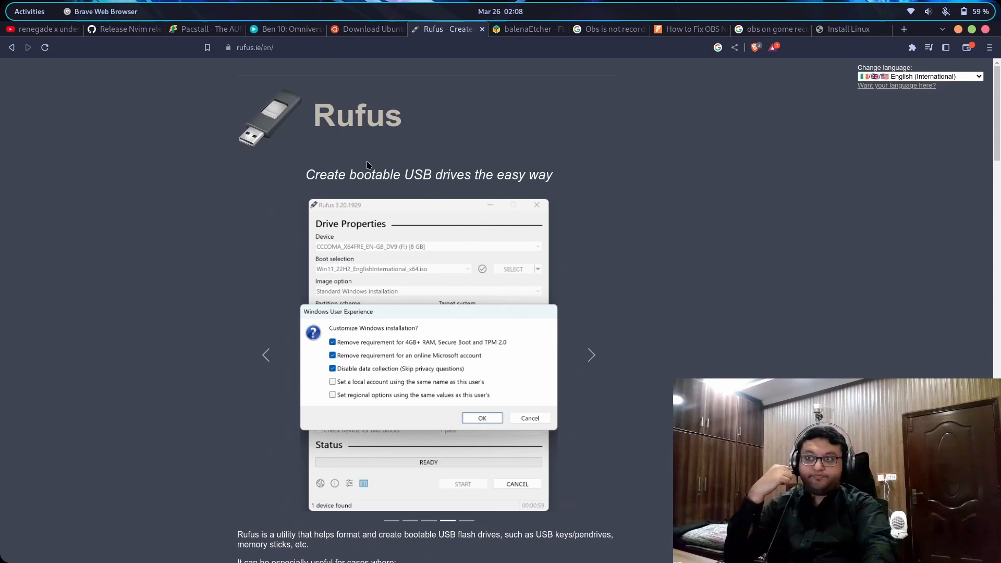
left_click(505, 30)
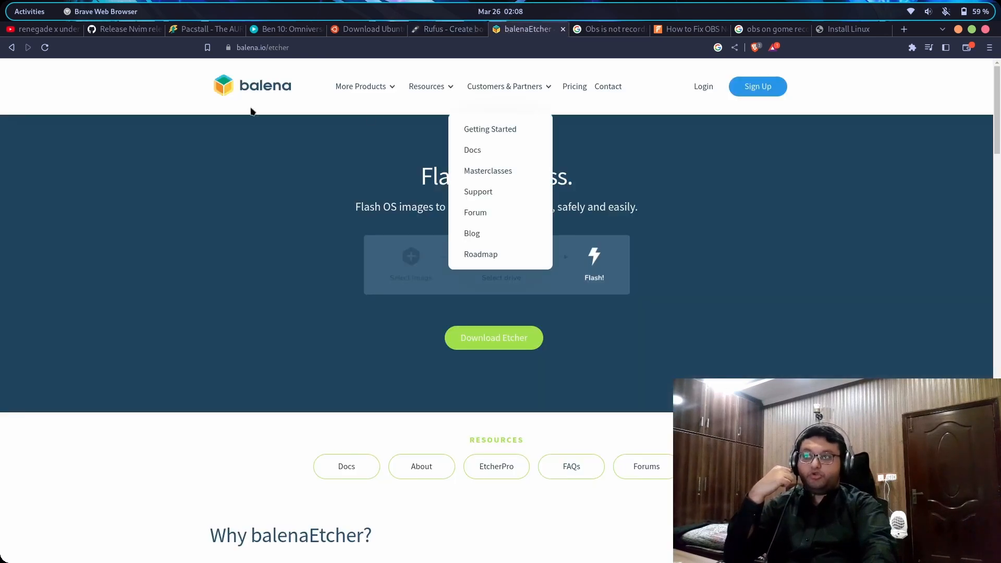
left_click(452, 30)
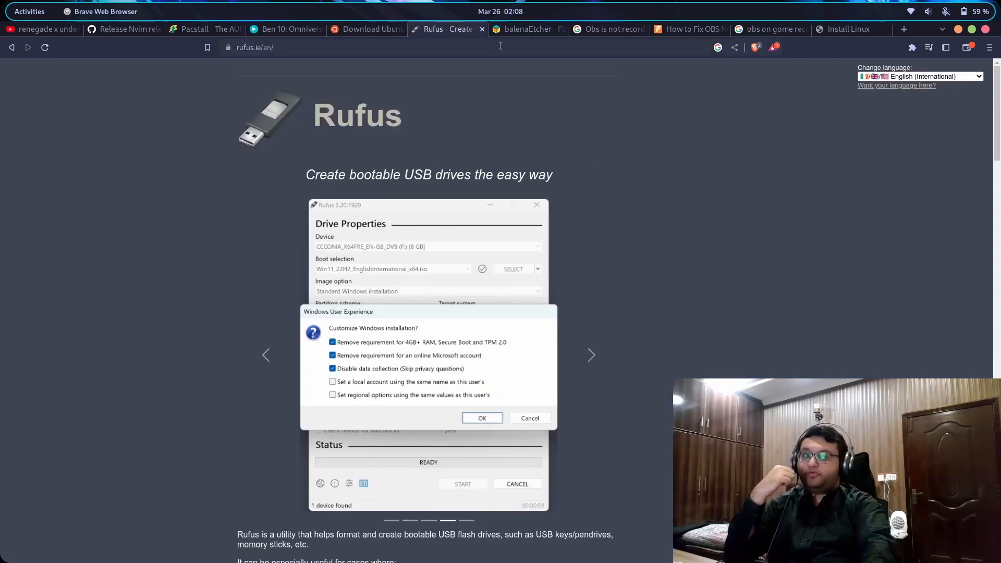
left_click(521, 29)
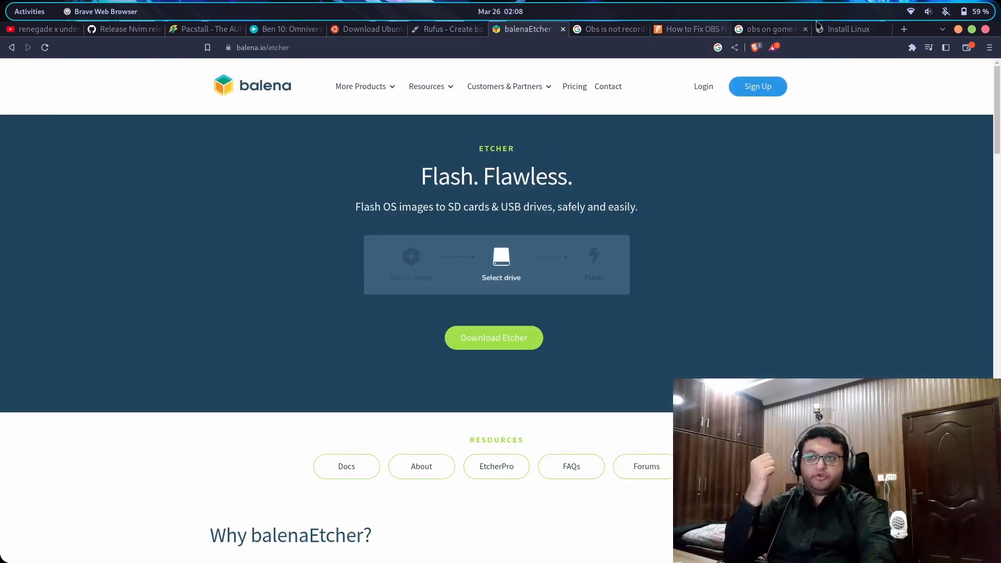
Review the Install Linux guide and Ubuntu download page, finishing on the Rufus site
left_click(847, 29)
scroll(543, 186, "up", 20)
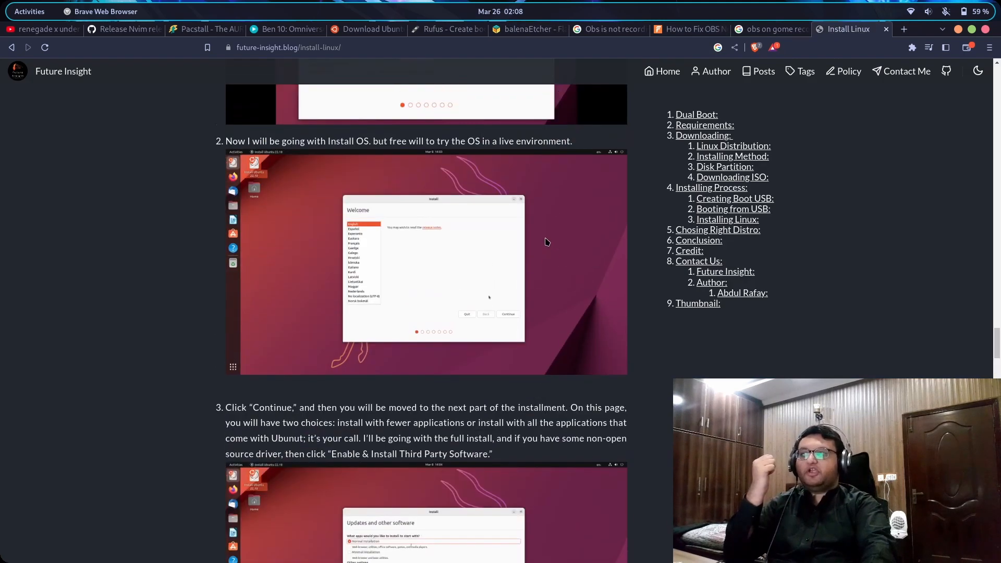
scroll(529, 321, "up", 20)
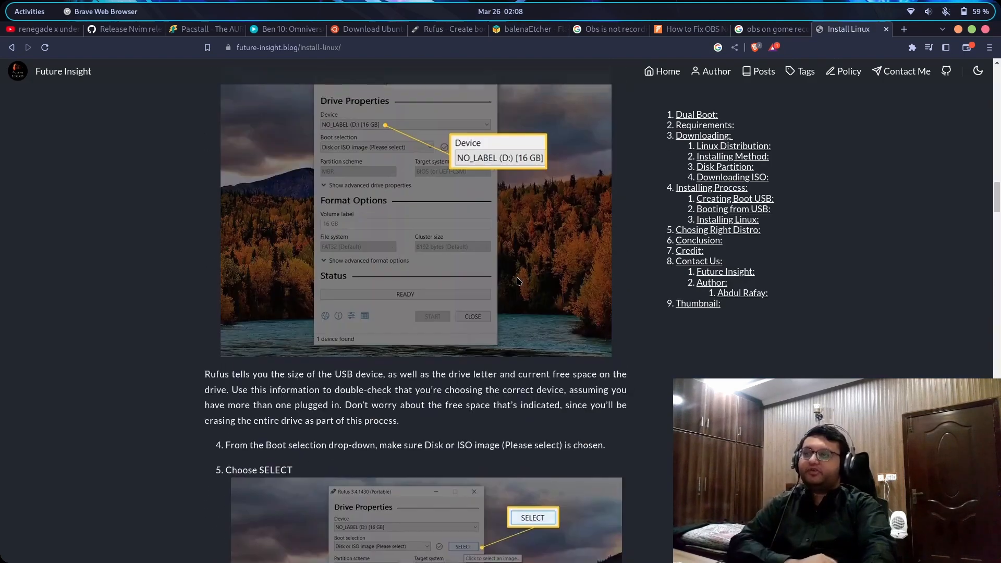
scroll(470, 301, "down", 6)
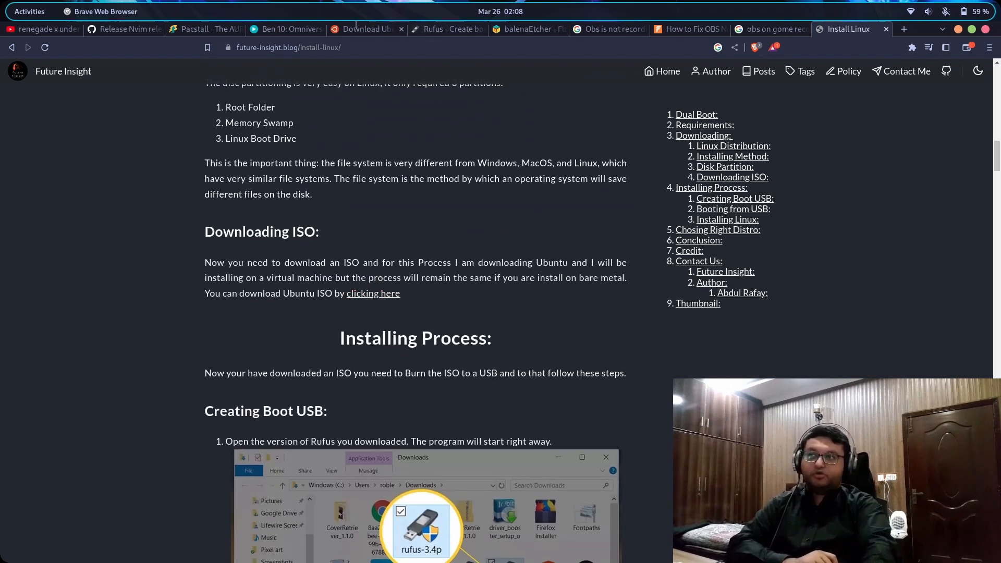
left_click(357, 29)
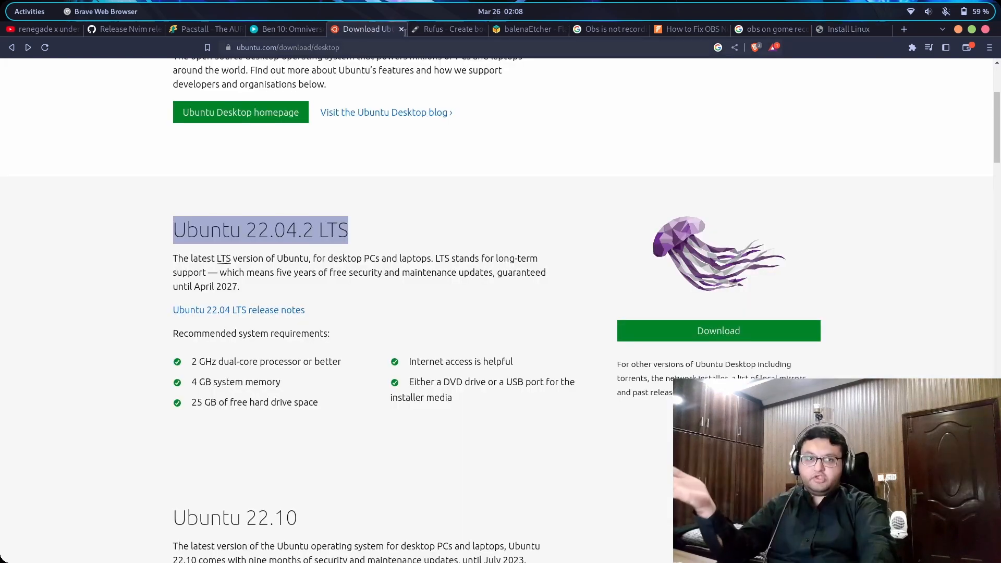
left_click(452, 33)
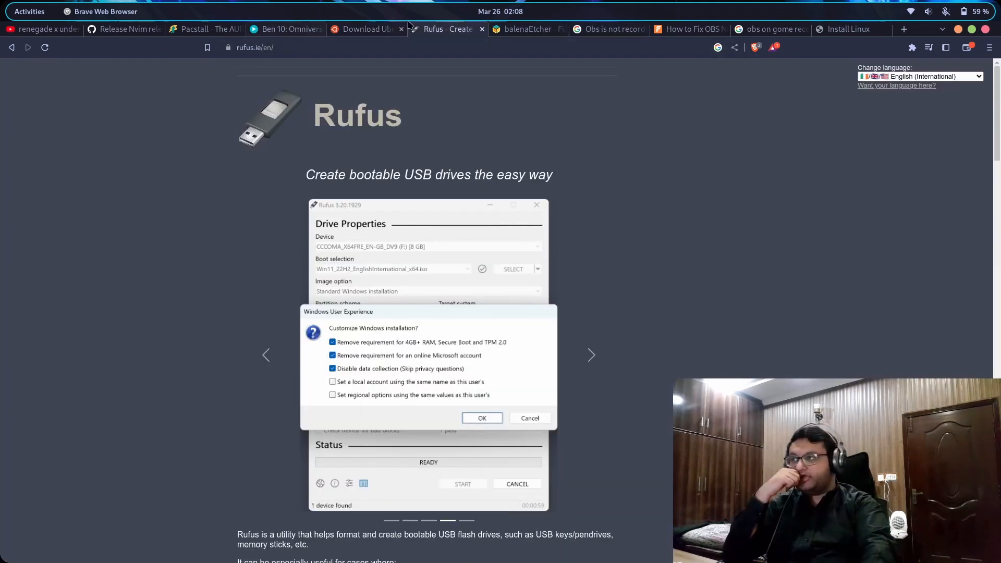
Scroll the Install Linux guide to its Rufus burning steps and the Booting from USB section
left_click(849, 30)
scroll(445, 319, "down", 2)
scroll(343, 246, "down", 10)
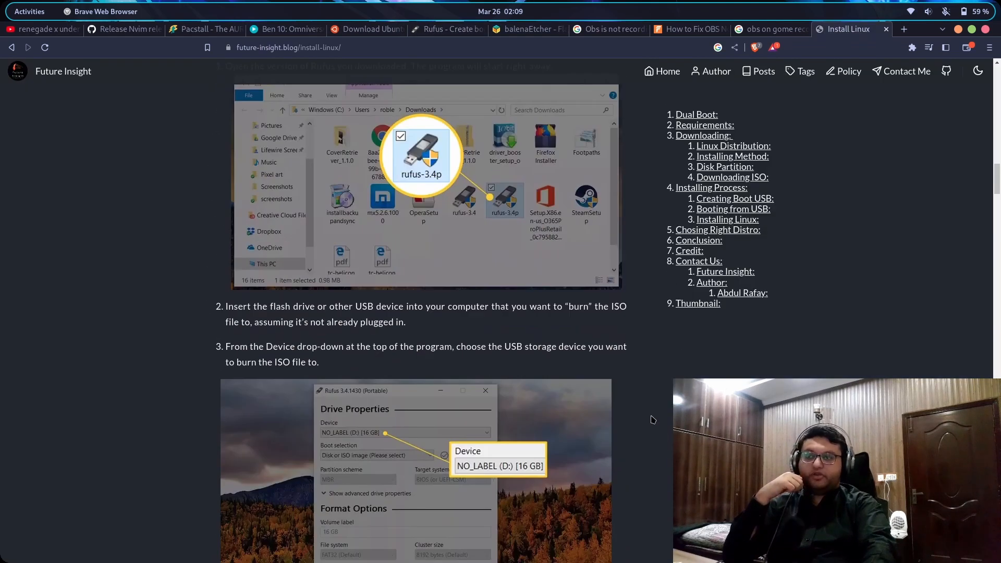
scroll(452, 278, "up", 4)
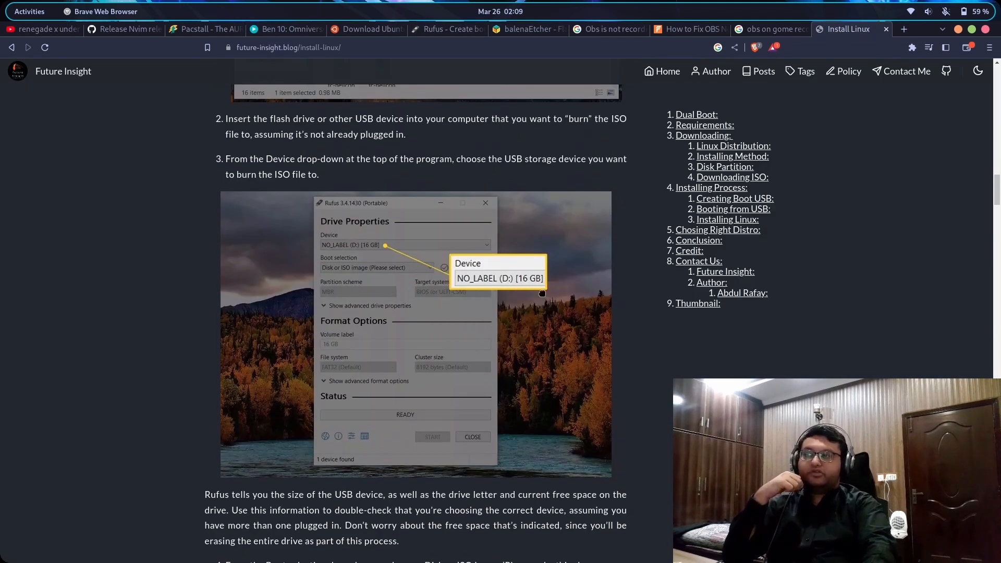
scroll(527, 285, "down", 2)
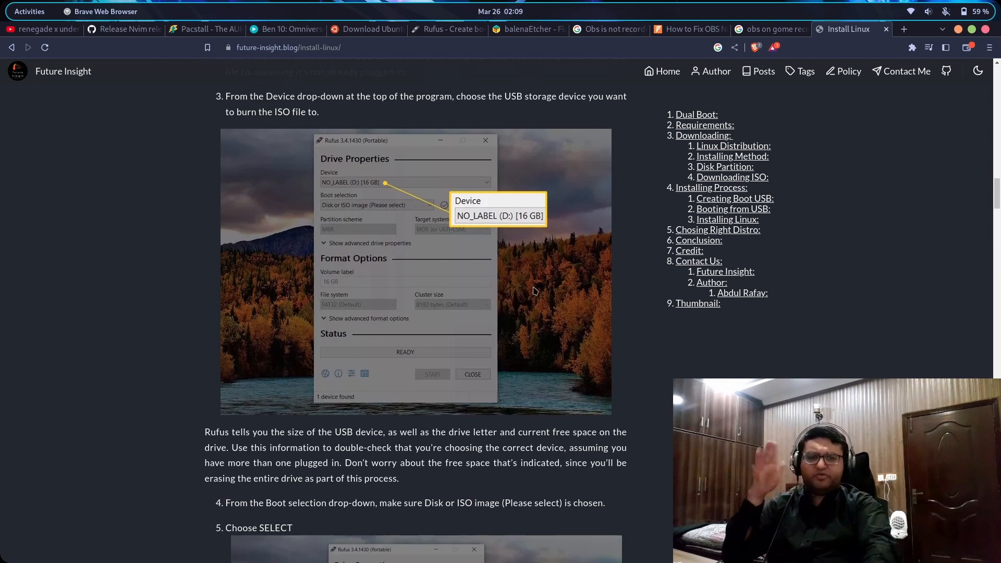
scroll(526, 285, "down", 6)
scroll(491, 416, "down", 6)
scroll(492, 415, "down", 6)
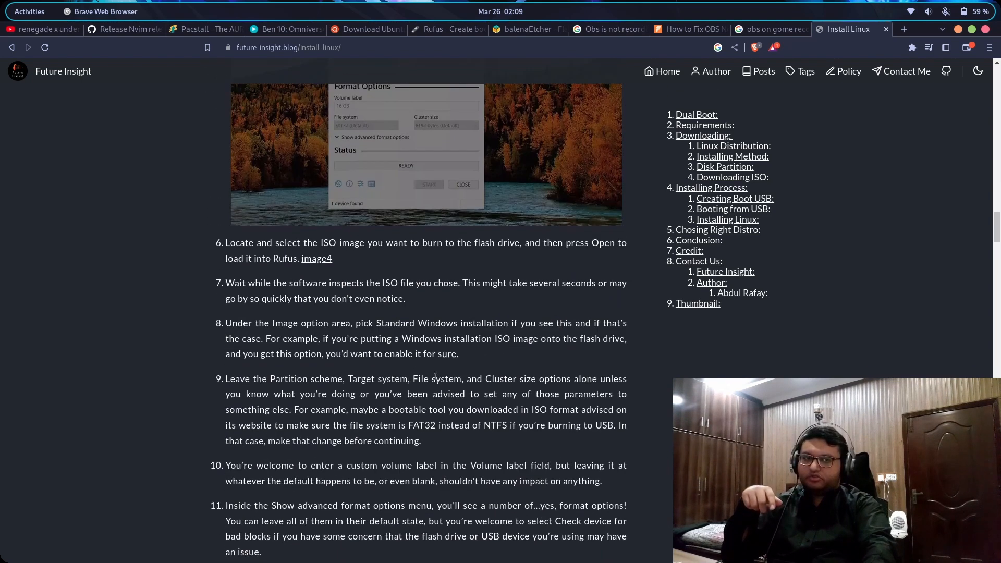
scroll(535, 318, "down", 6)
scroll(536, 318, "down", 6)
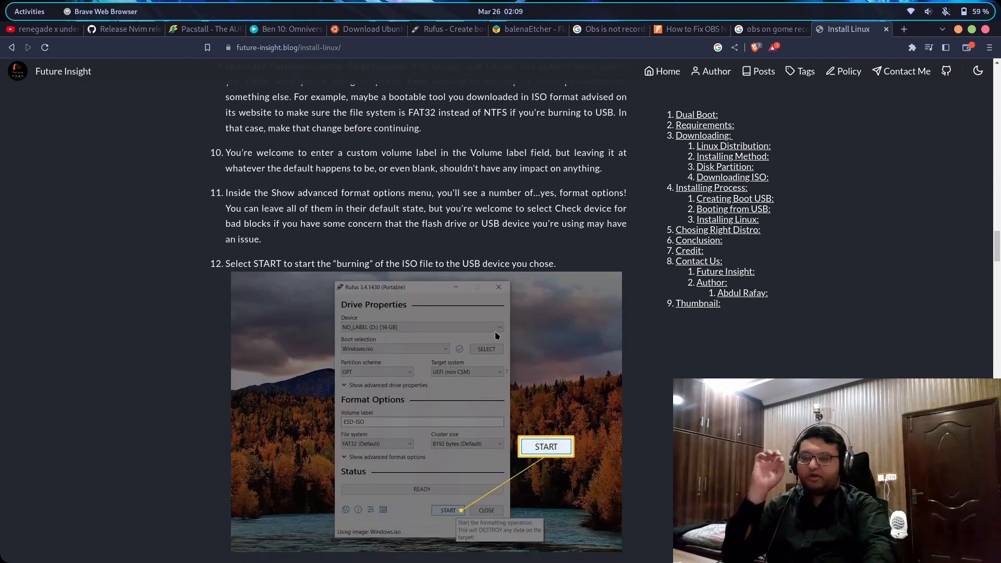
scroll(466, 336, "down", 6)
scroll(508, 297, "down", 2)
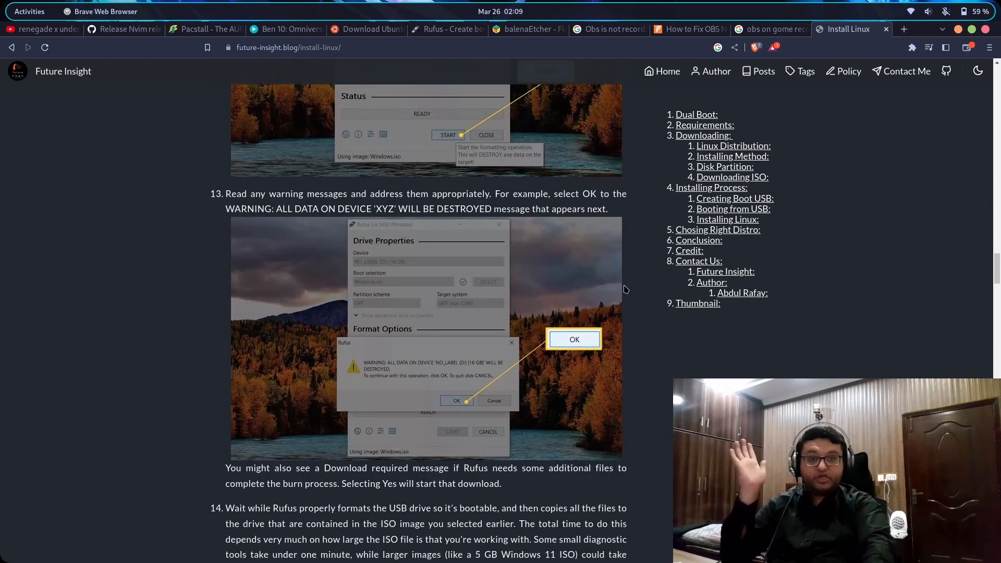
scroll(617, 301, "down", 15)
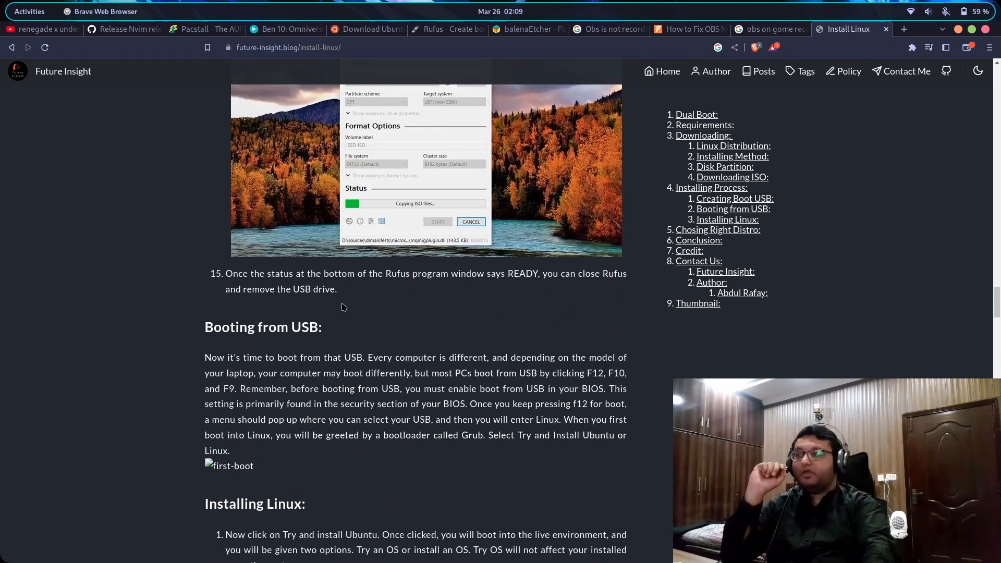
scroll(344, 308, "up", 8)
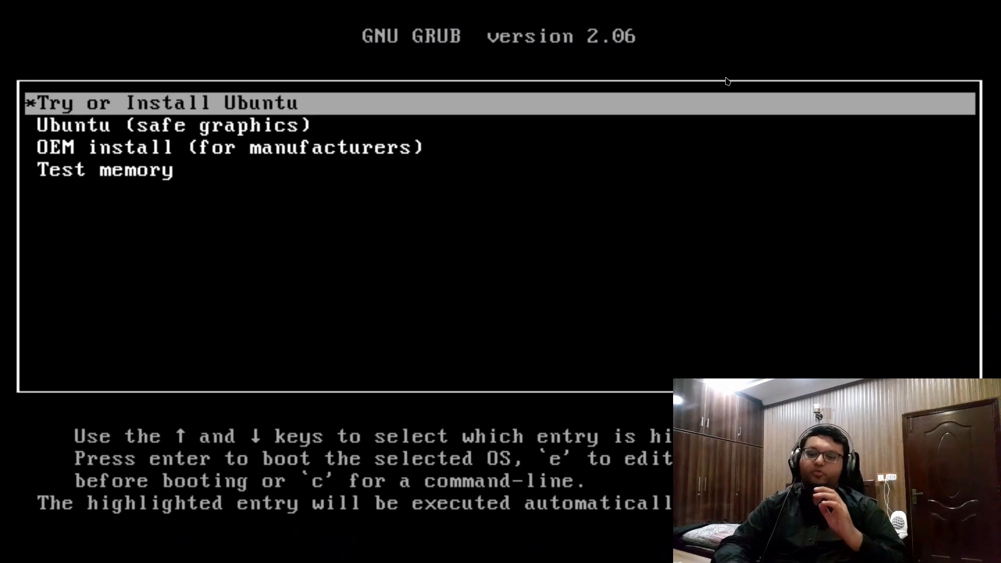
Boot the 'Try or Install Ubuntu' entry from the GRUB menu
key("Down")
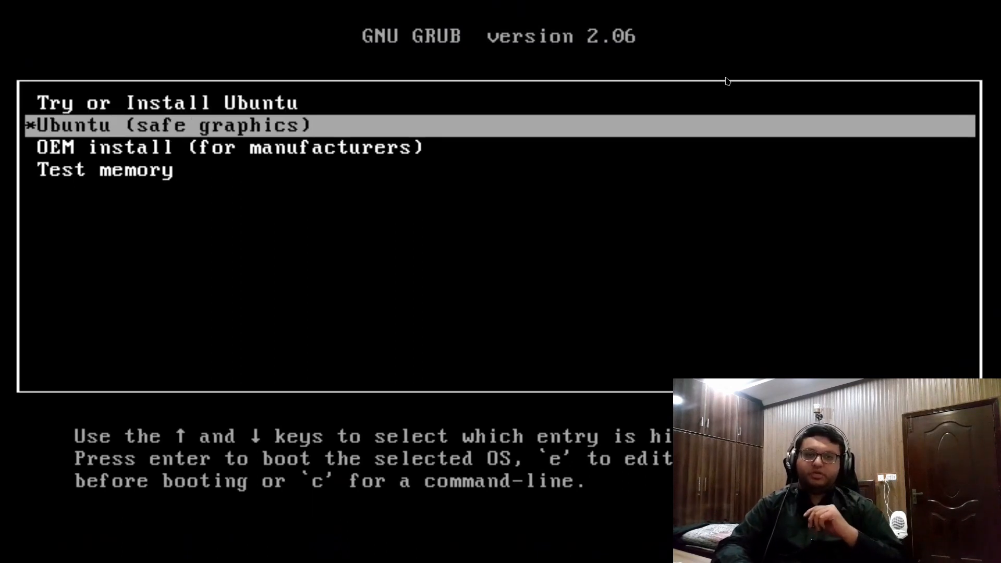
key("Up")
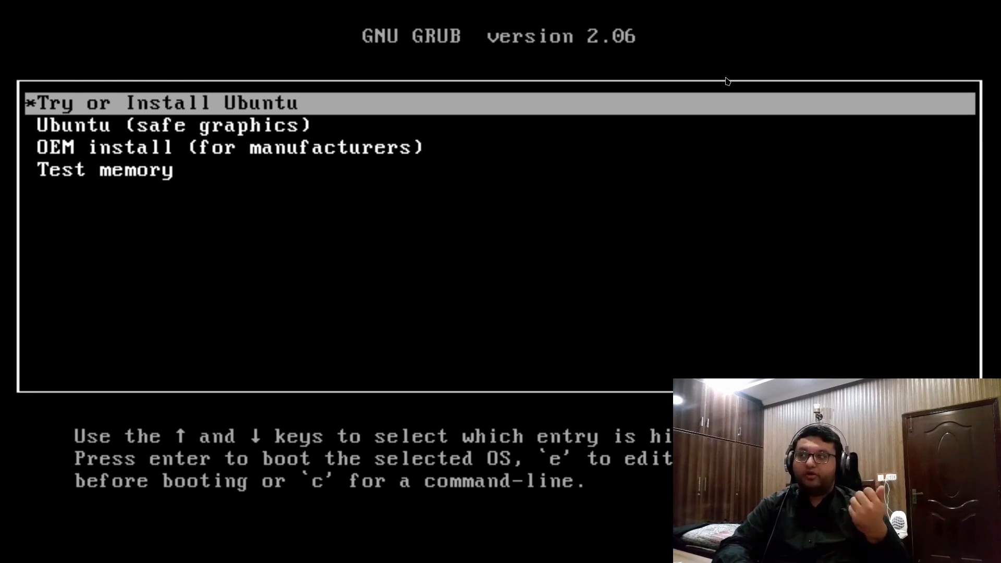
key("Down")
key("Up")
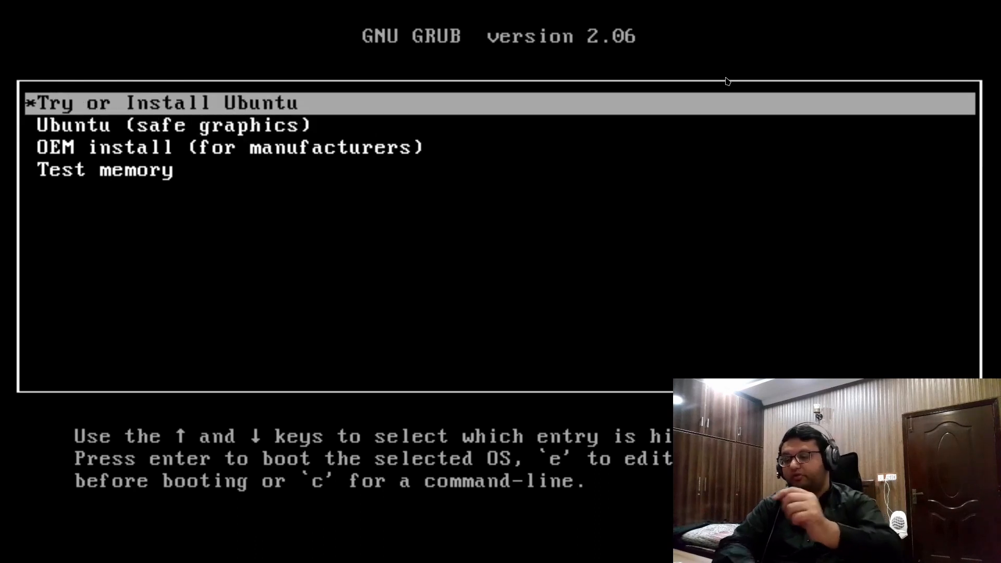
key("Return")
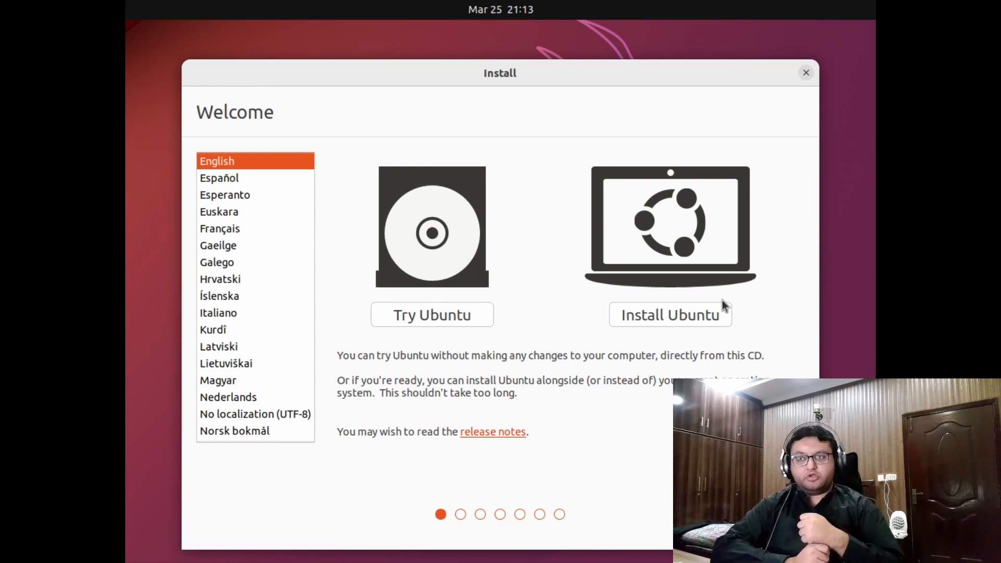
Choose Try Ubuntu, then launch Settings from the top-right quick settings menu
left_click(471, 315)
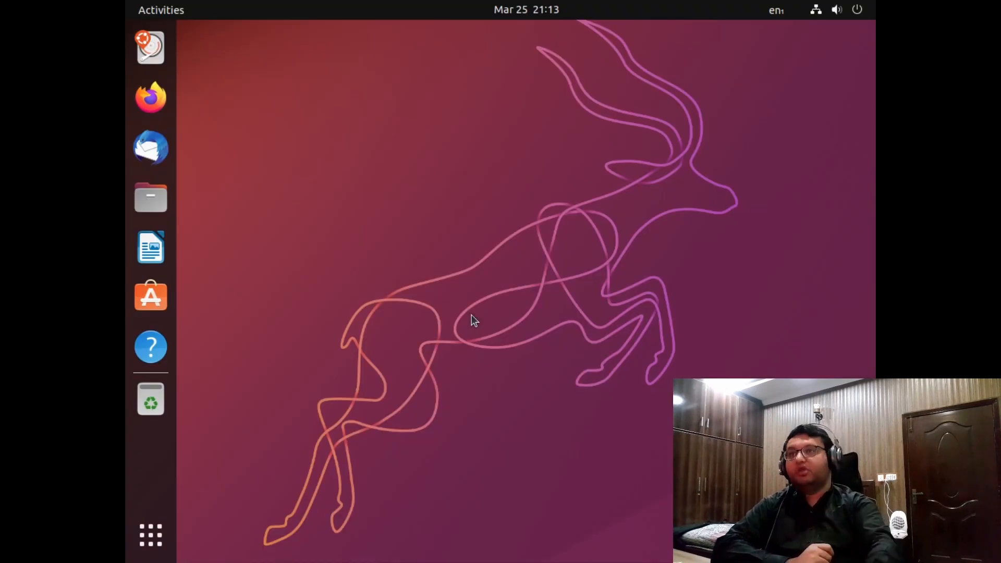
left_click(849, 11)
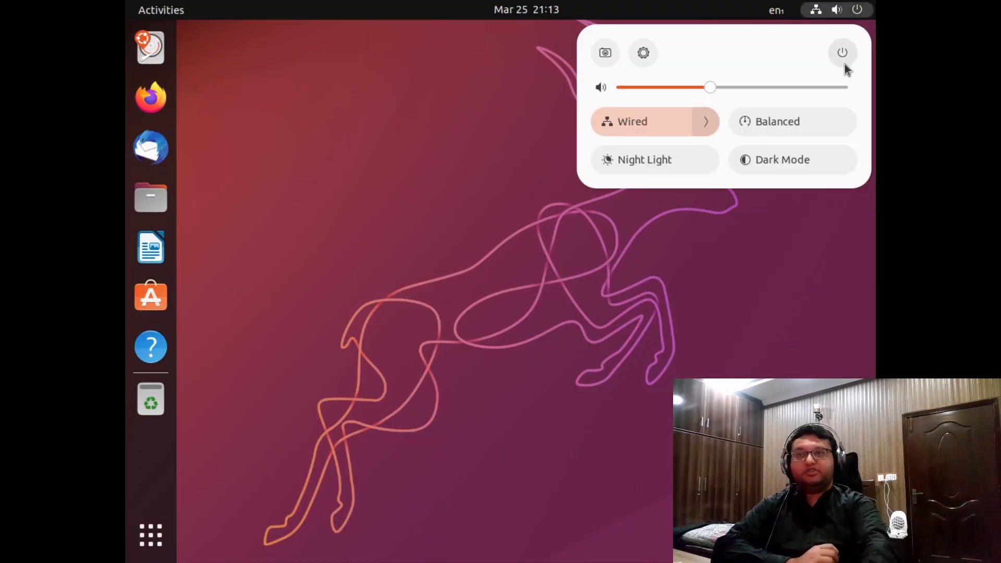
left_click(561, 144)
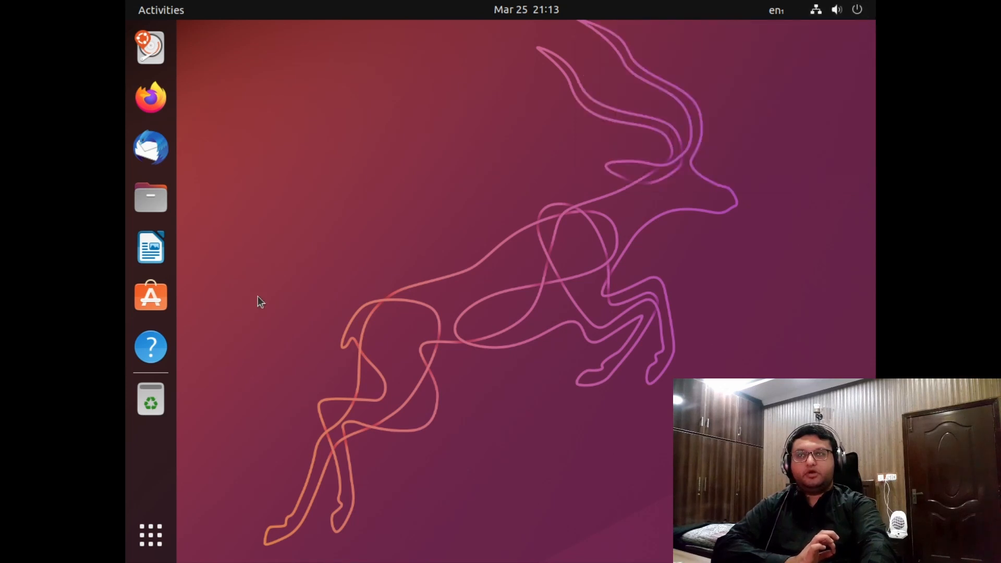
left_click(812, 10)
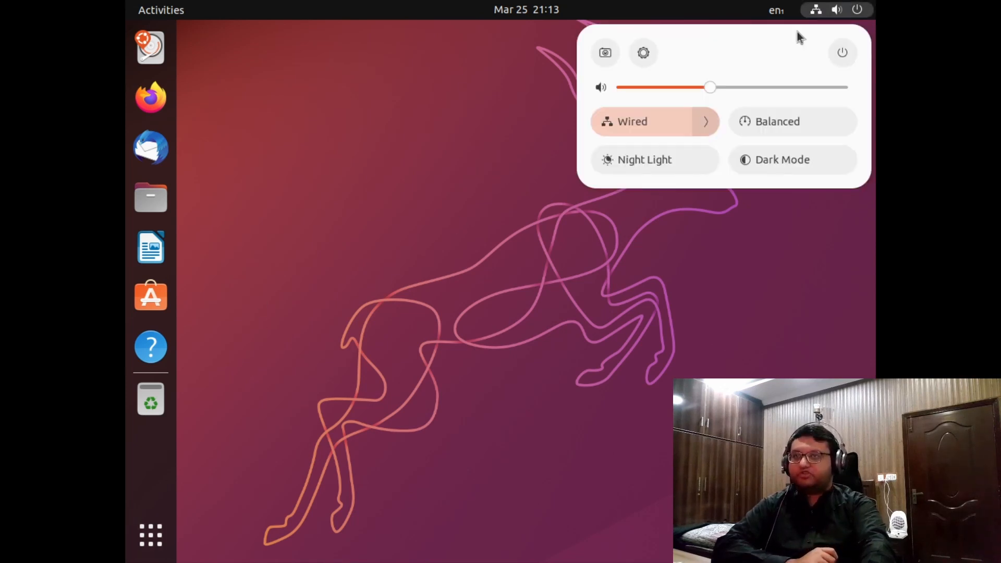
left_click(643, 54)
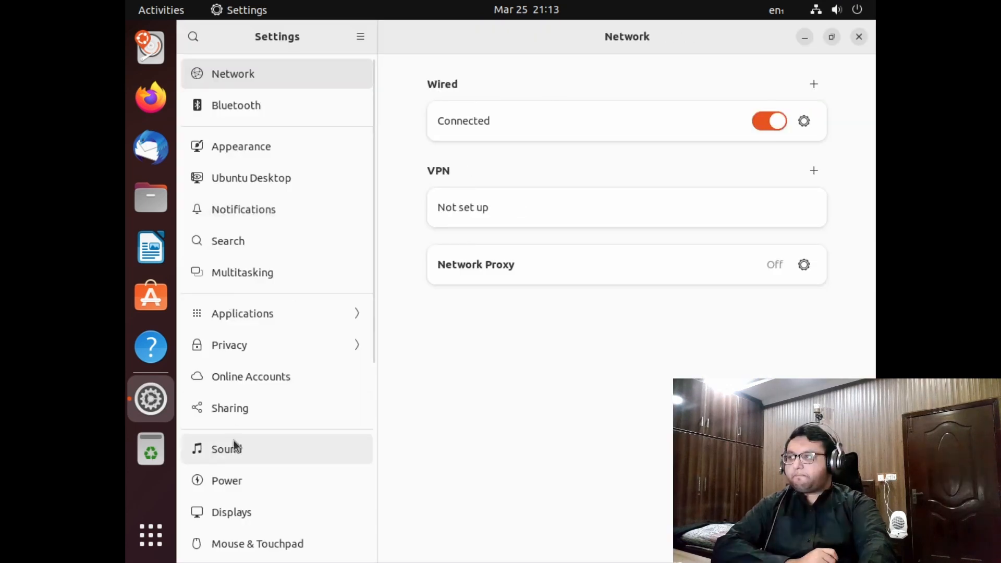
Apply and keep a 1920 × 1080 (16:9) display resolution, then minimize Settings
left_click(246, 508)
left_click(777, 132)
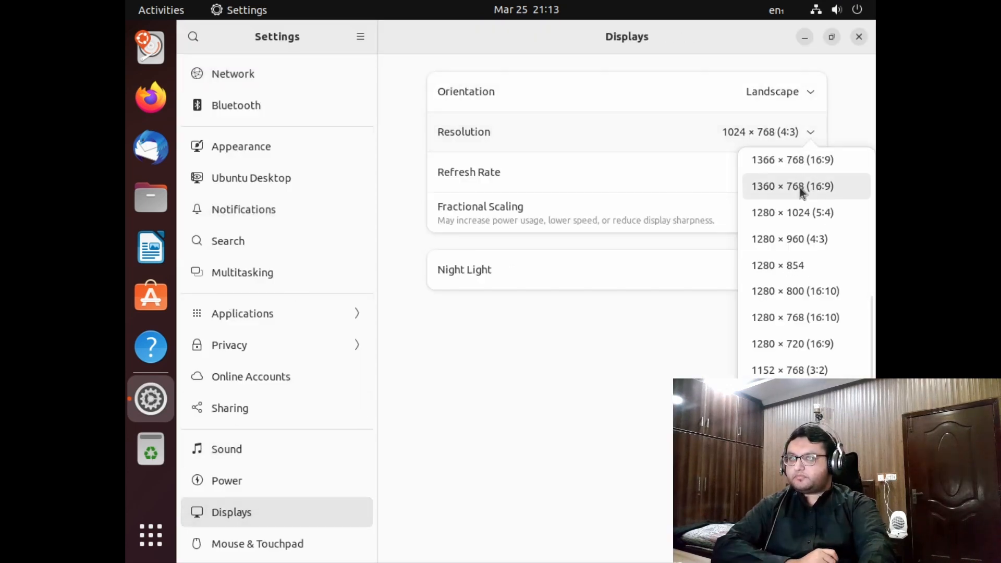
scroll(824, 220, "down", 1)
scroll(833, 208, "up", 3)
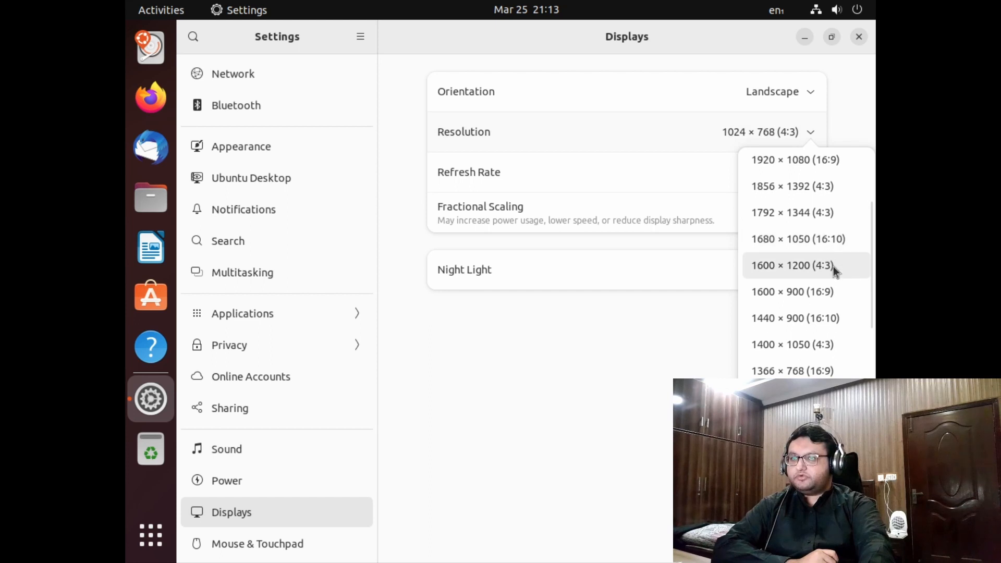
scroll(821, 260, "up", 3)
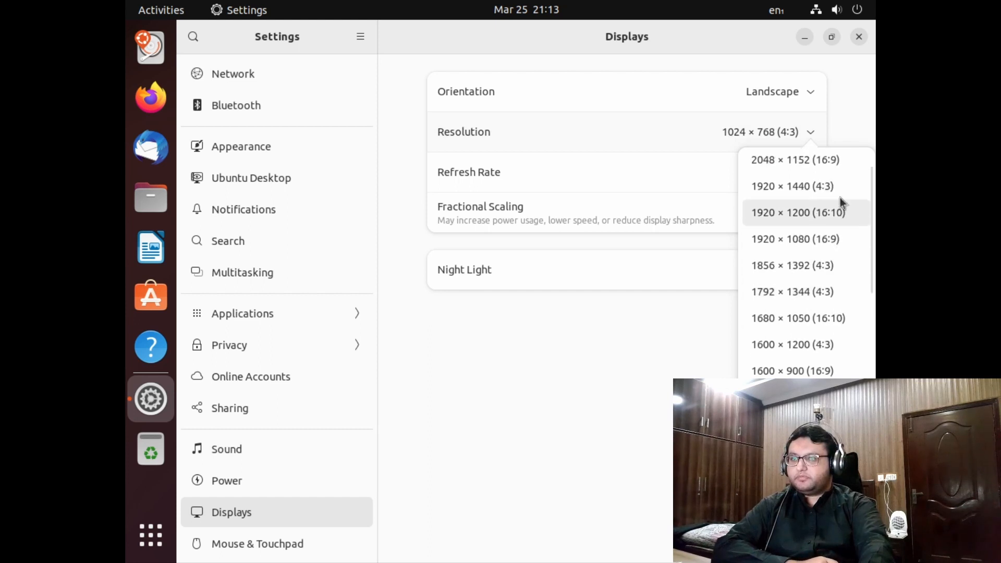
left_click(831, 239)
left_click(844, 38)
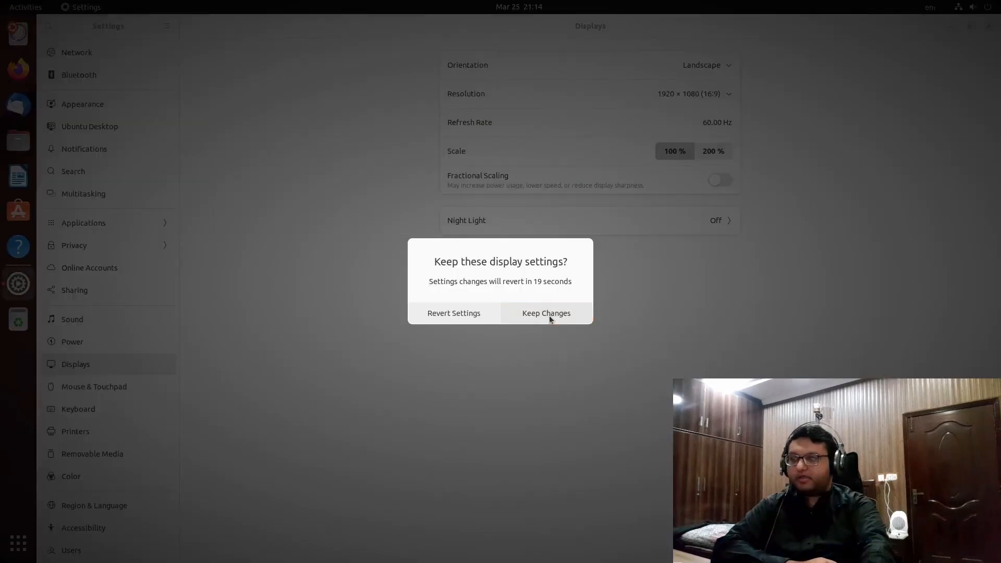
left_click(549, 315)
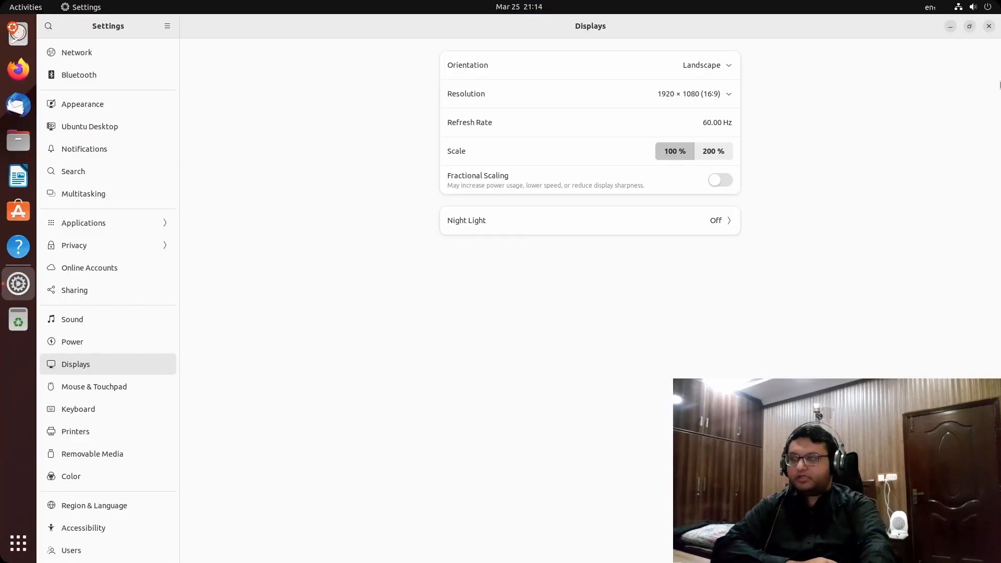
left_click(949, 26)
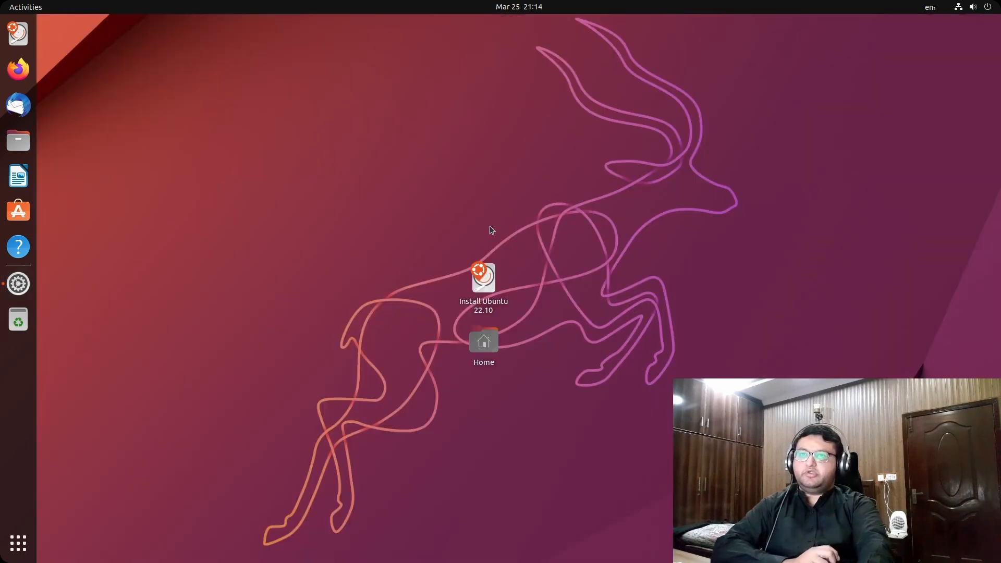
Rubber-band select the Install Ubuntu 22.10 and Home desktop icons, then deselect them
left_click_drag(506, 464, 502, 245)
left_click_drag(510, 379, 78, 31)
left_click(345, 185)
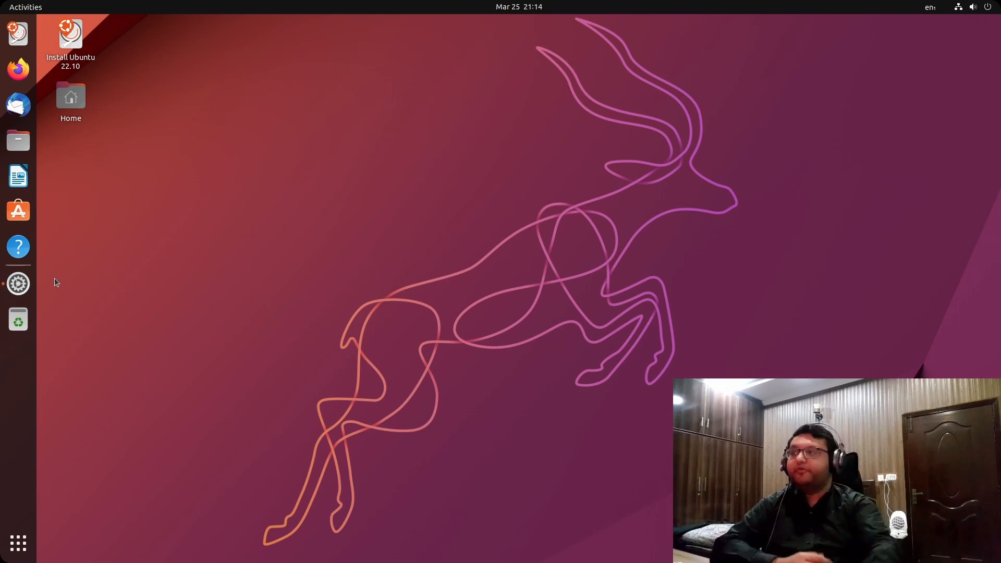
Check the Wired connection in quick settings and on Settings' Network page, then close Settings
left_click(973, 9)
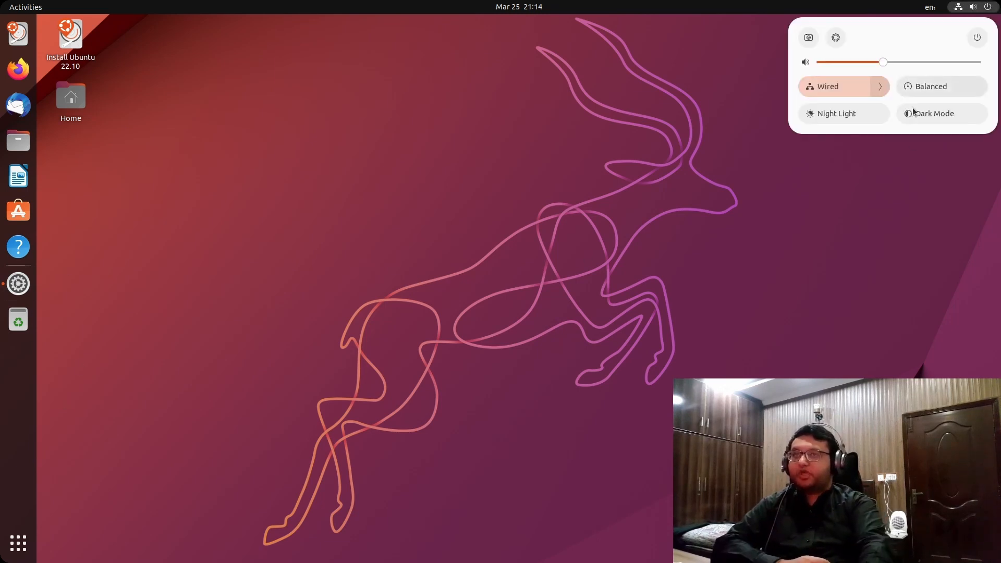
left_click(873, 89)
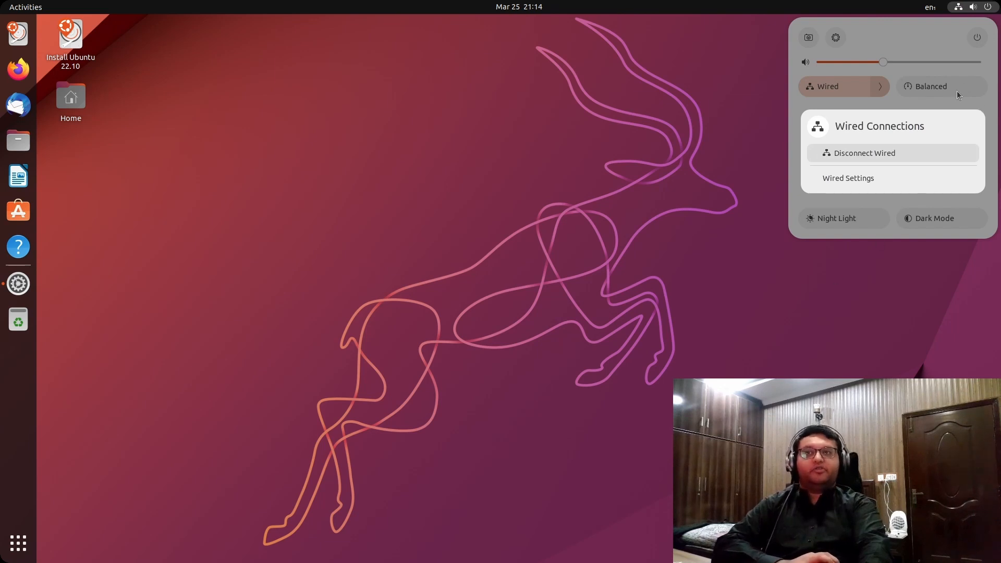
left_click(951, 56)
left_click(835, 37)
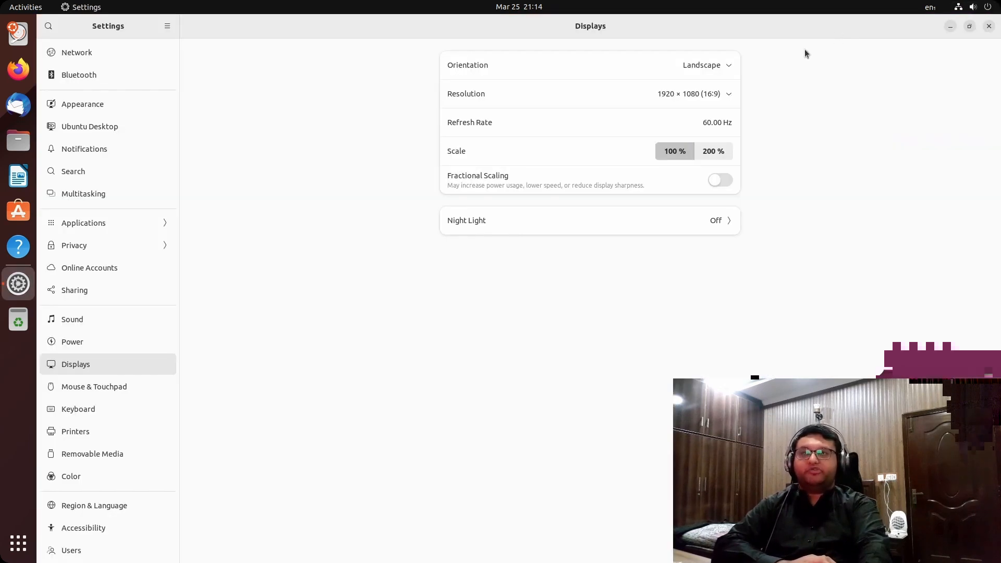
left_click(108, 56)
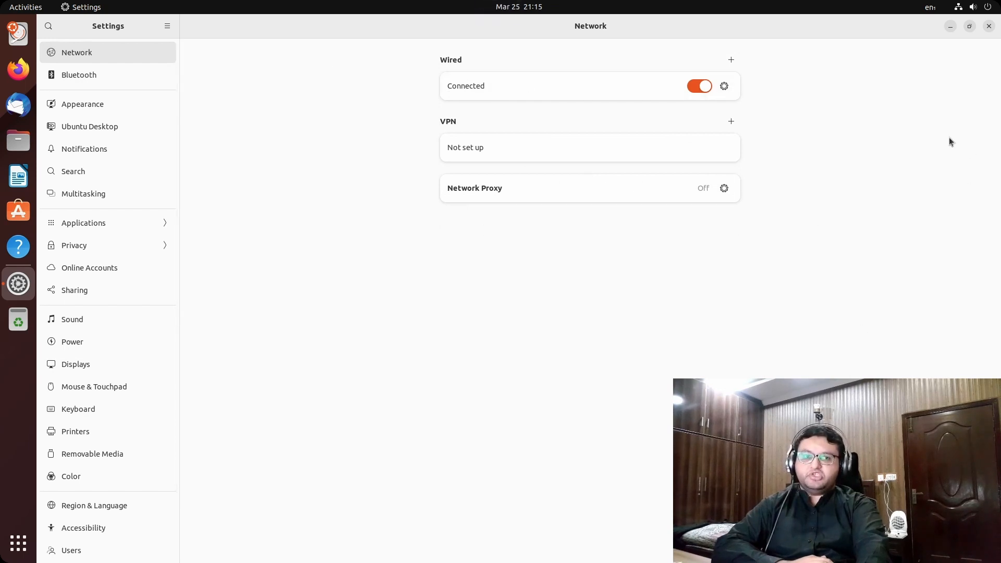
left_click(989, 26)
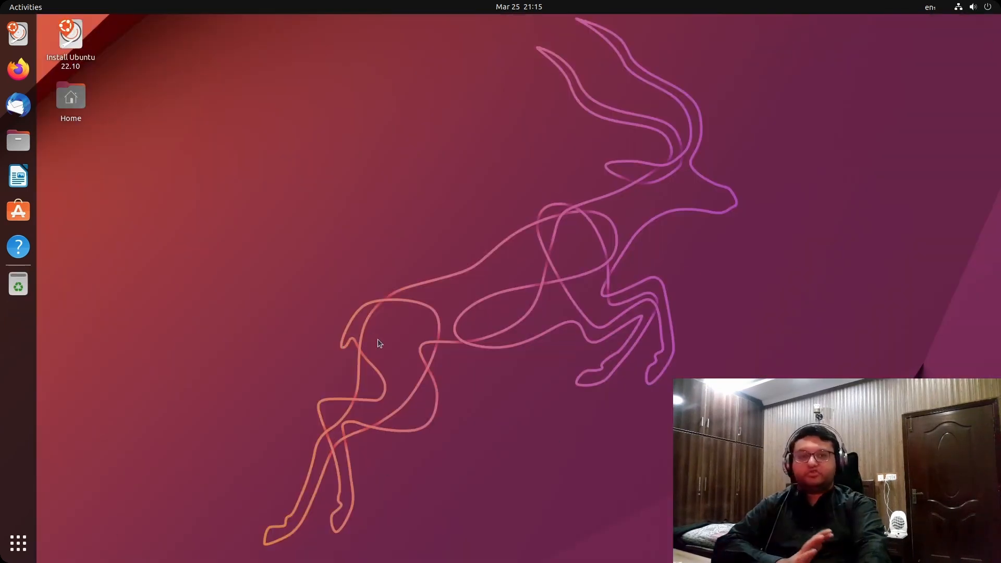
Launch the Install Ubuntu 22.10 installer and continue with English as the language
double_click(73, 46)
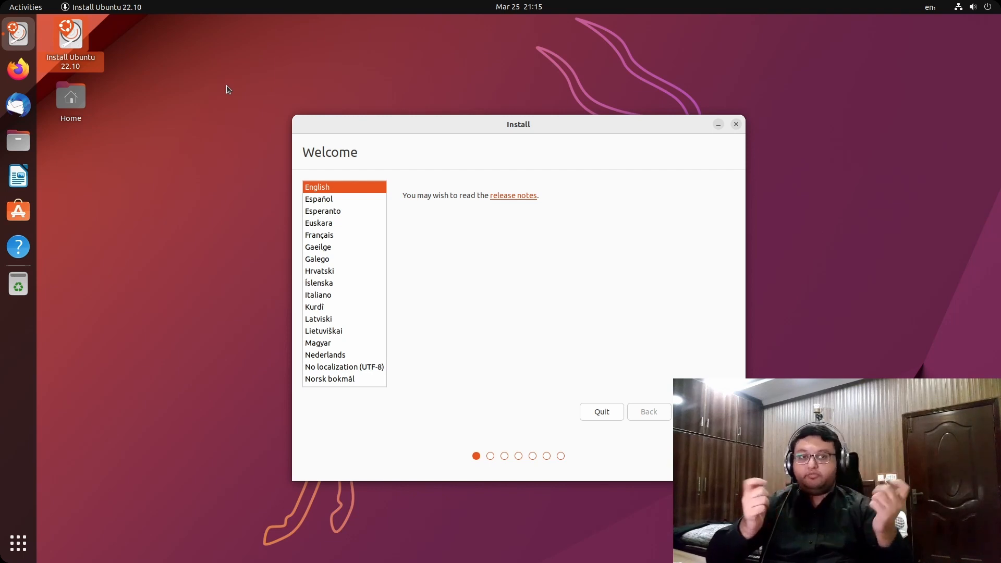
left_click_drag(525, 130, 471, 134)
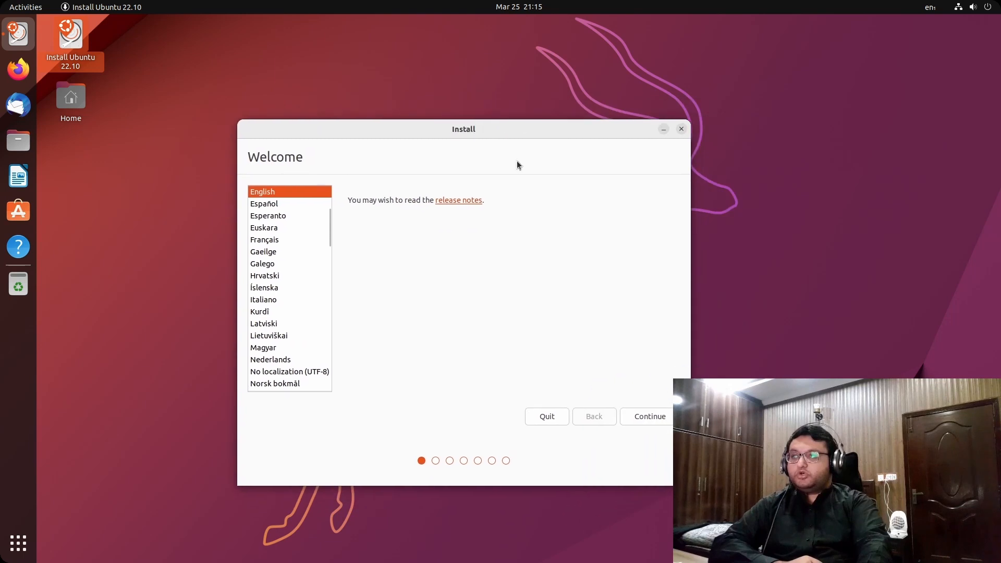
left_click(663, 424)
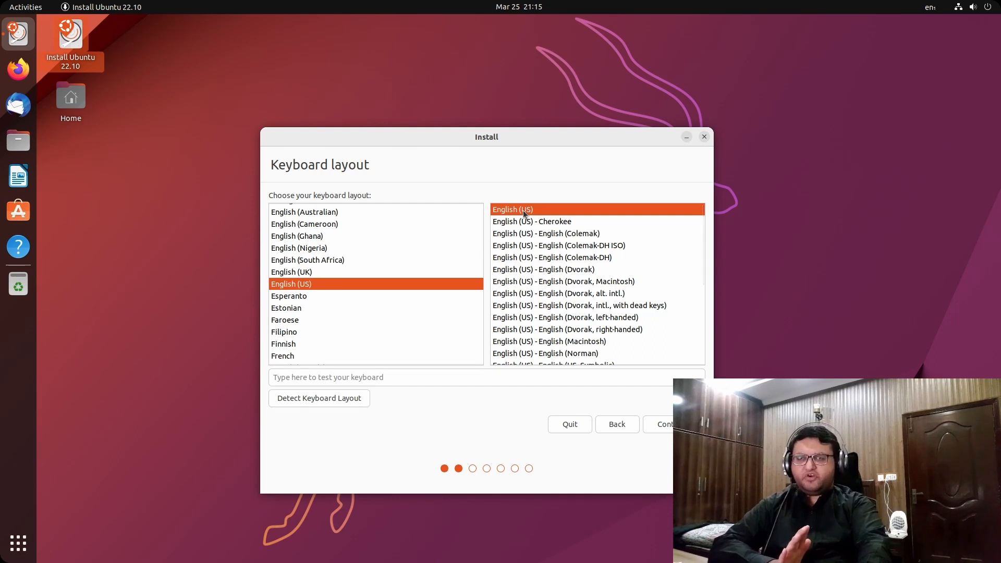
Keep the English (US) keyboard and enable third-party software alongside Normal installation
left_click(664, 424)
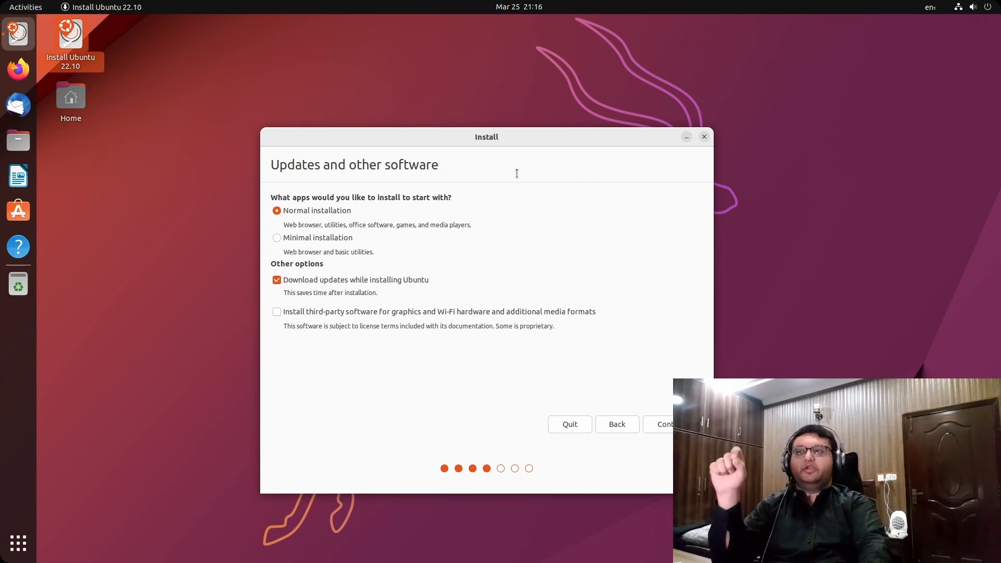
left_click_drag(507, 135, 550, 104)
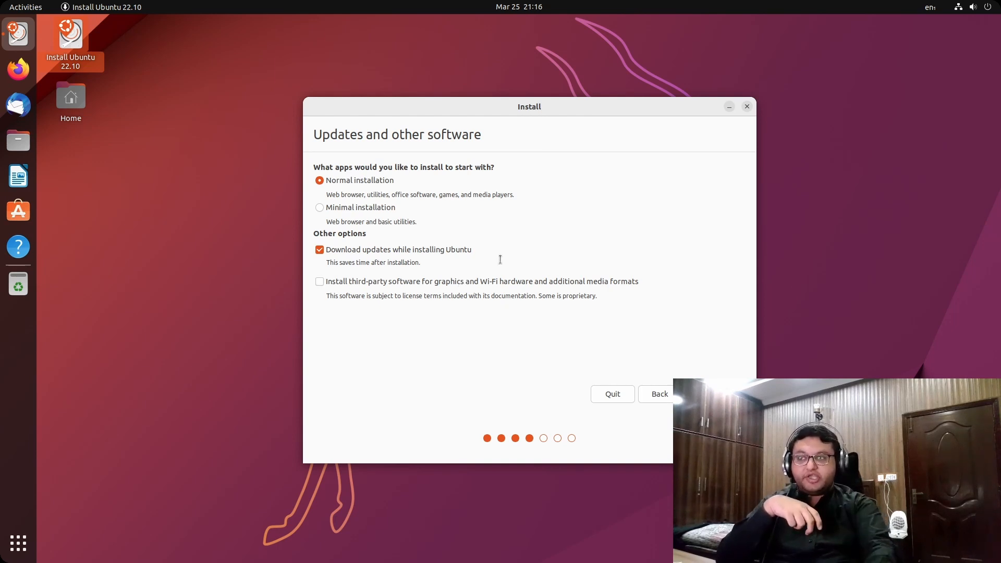
left_click(513, 287)
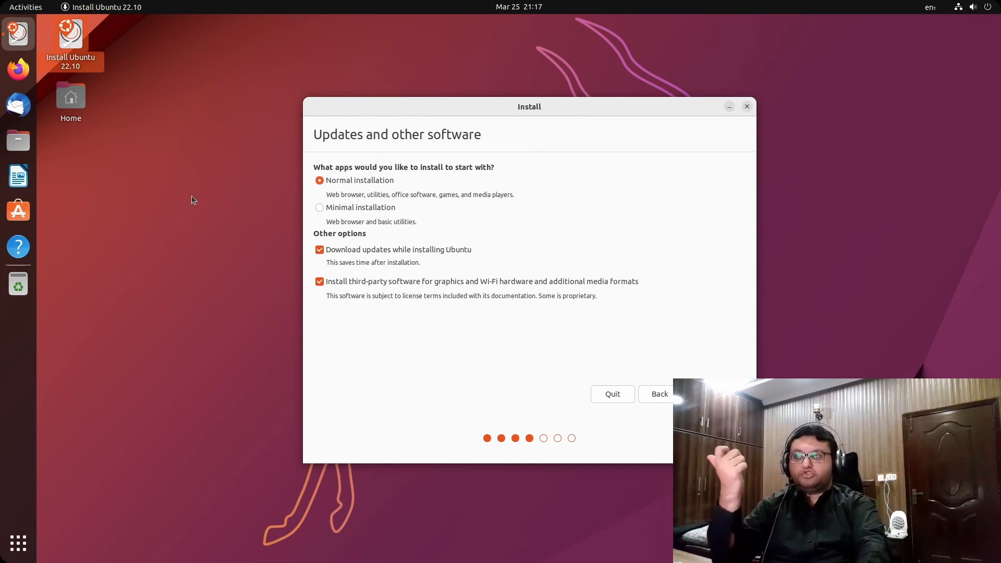
double_click(344, 196)
left_click_drag(379, 198, 436, 202)
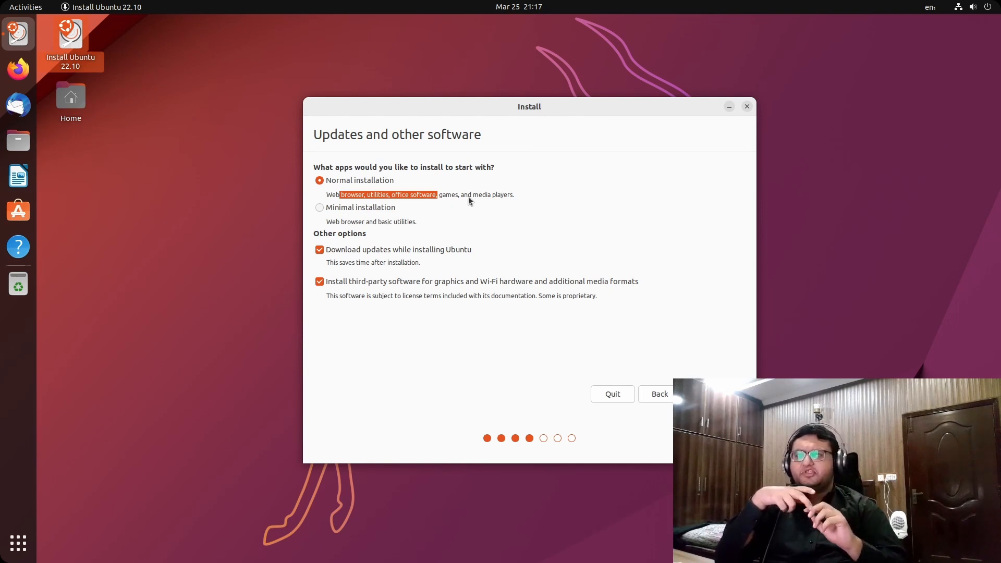
left_click(19, 543)
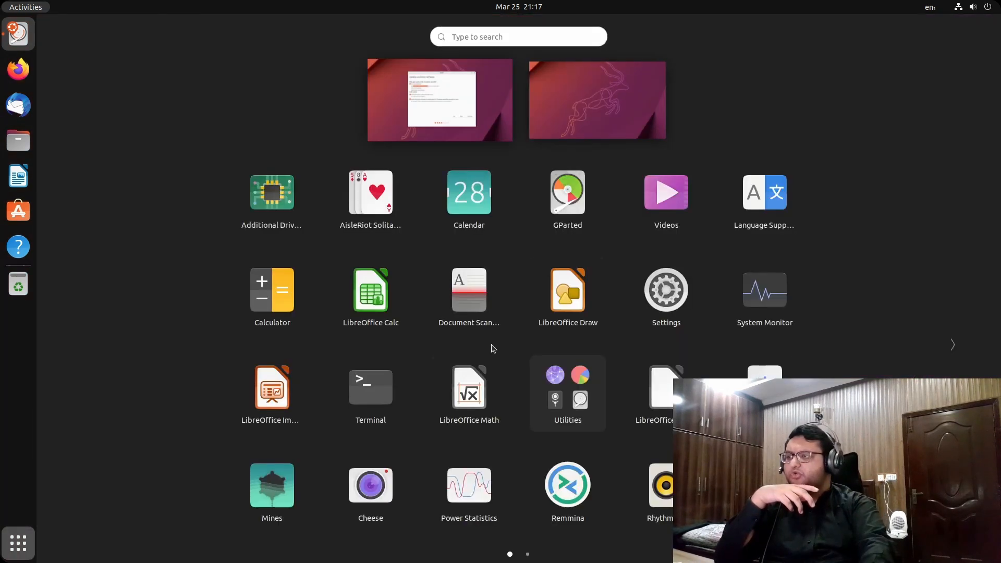
scroll(387, 359, "down", 1)
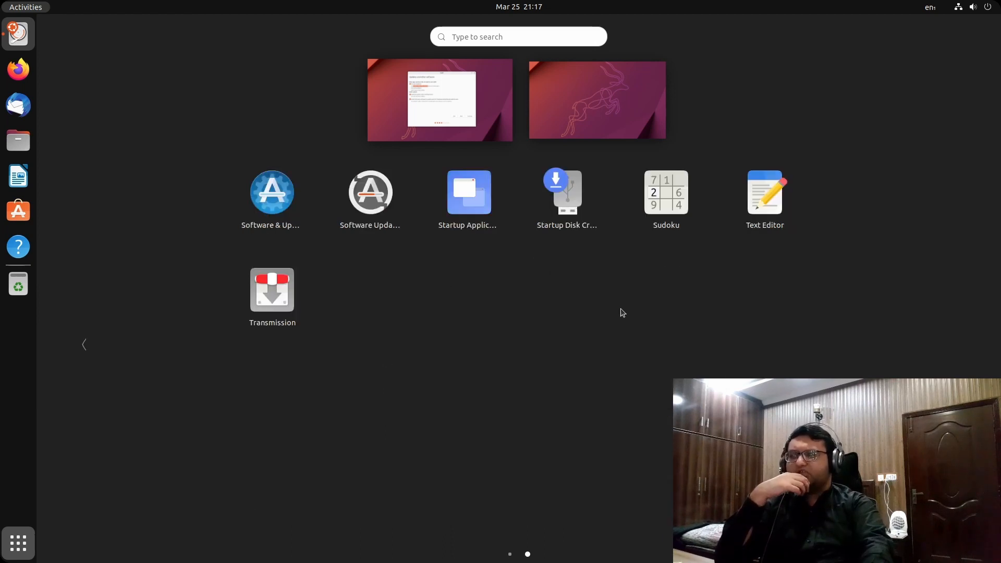
left_click(474, 116)
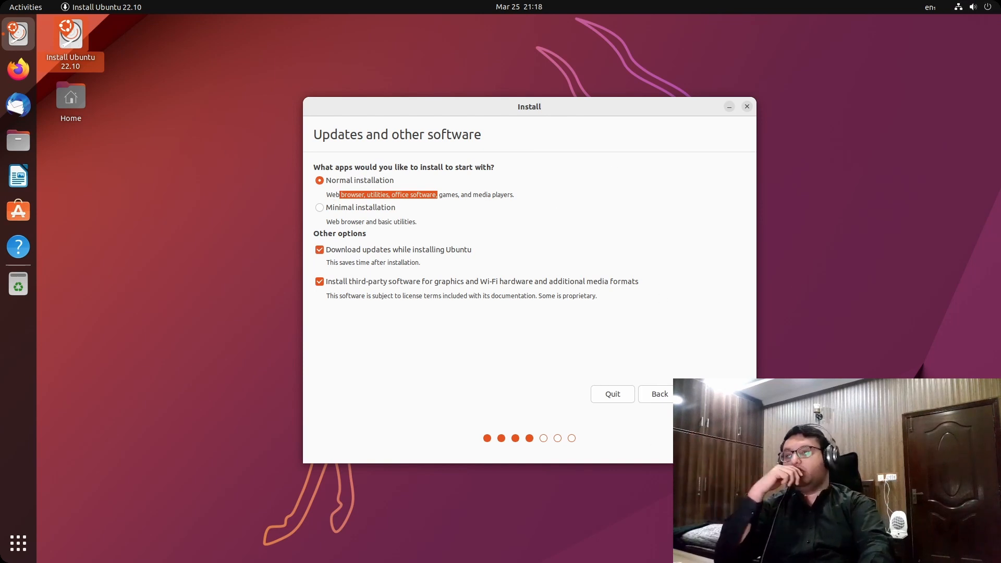
Advance past the updates step to the manual partitioning table for /dev/vda
left_click(707, 394)
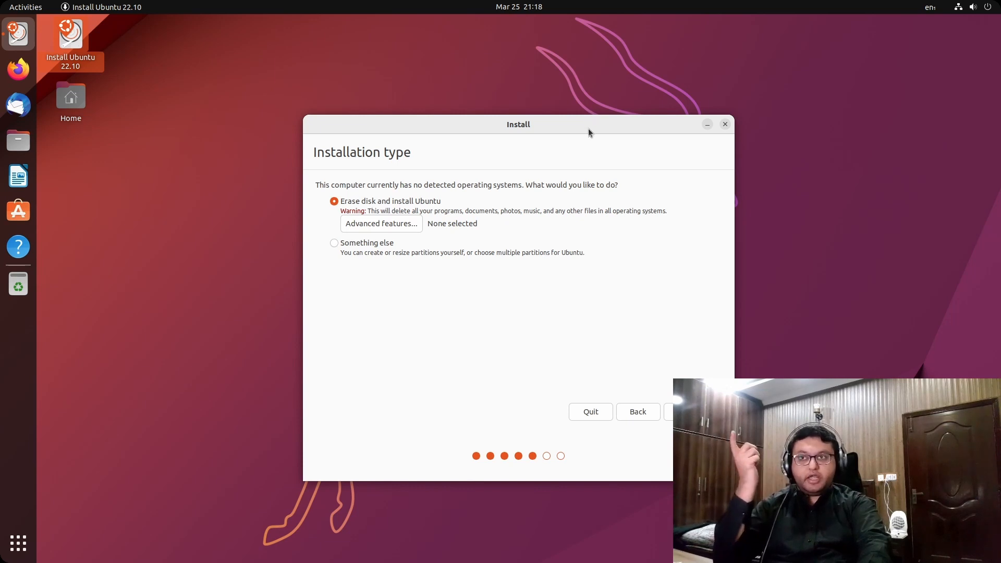
left_click_drag(591, 129, 608, 122)
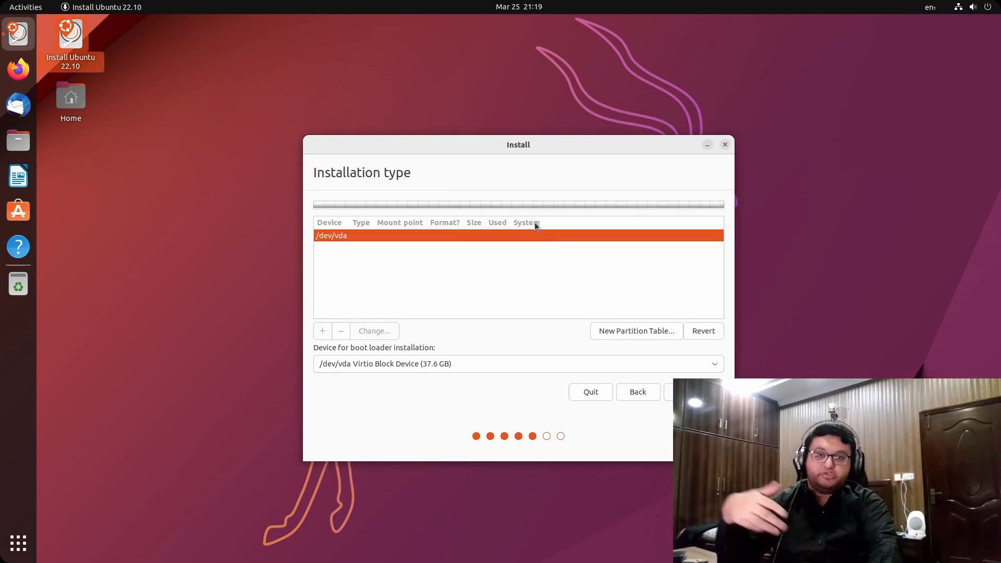
Give /dev/vda a fresh empty partition table, confirming the replacement
right_click(411, 239)
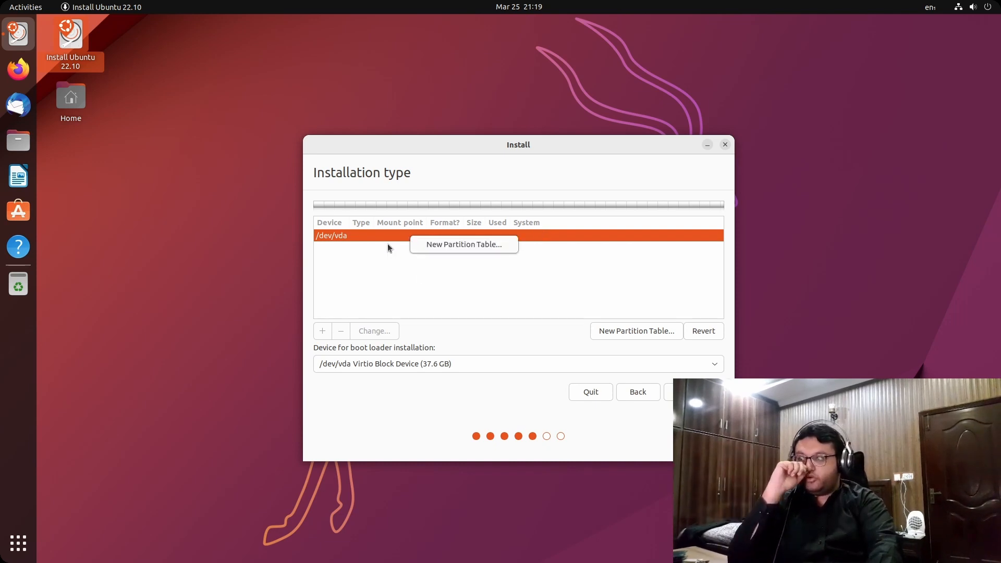
left_click(388, 241)
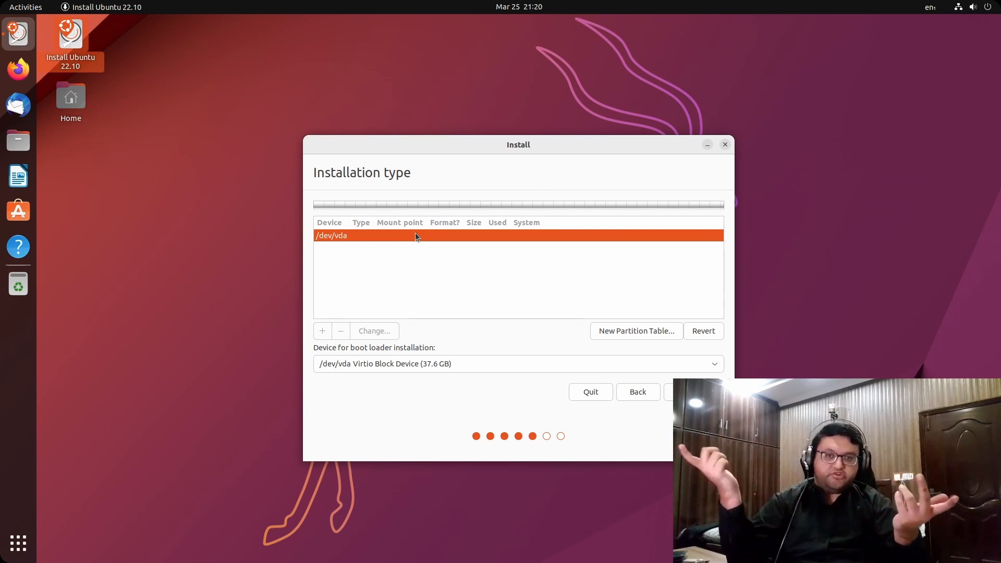
right_click(350, 234)
left_click(358, 232)
right_click(377, 234)
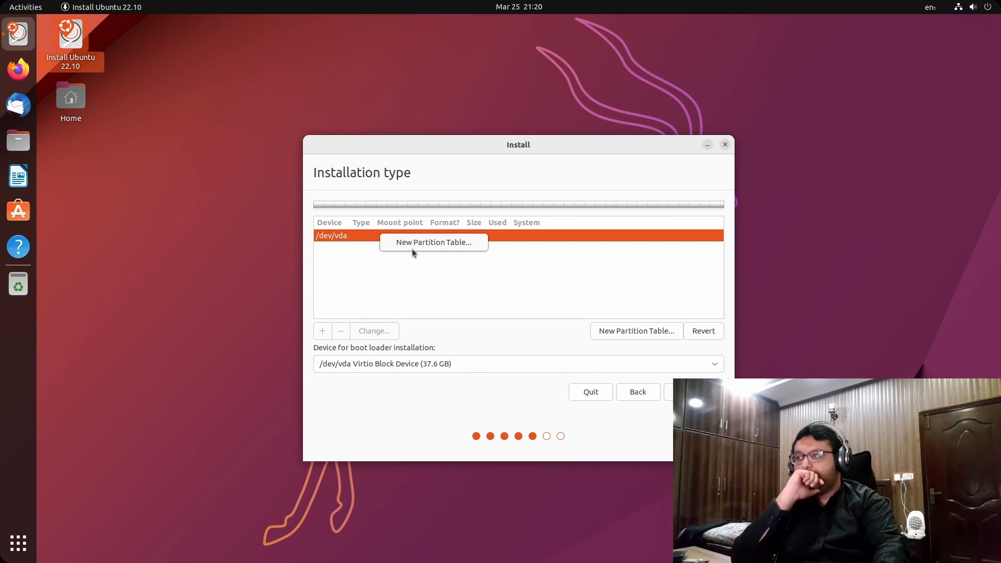
left_click(410, 244)
right_click(410, 244)
left_click(430, 248)
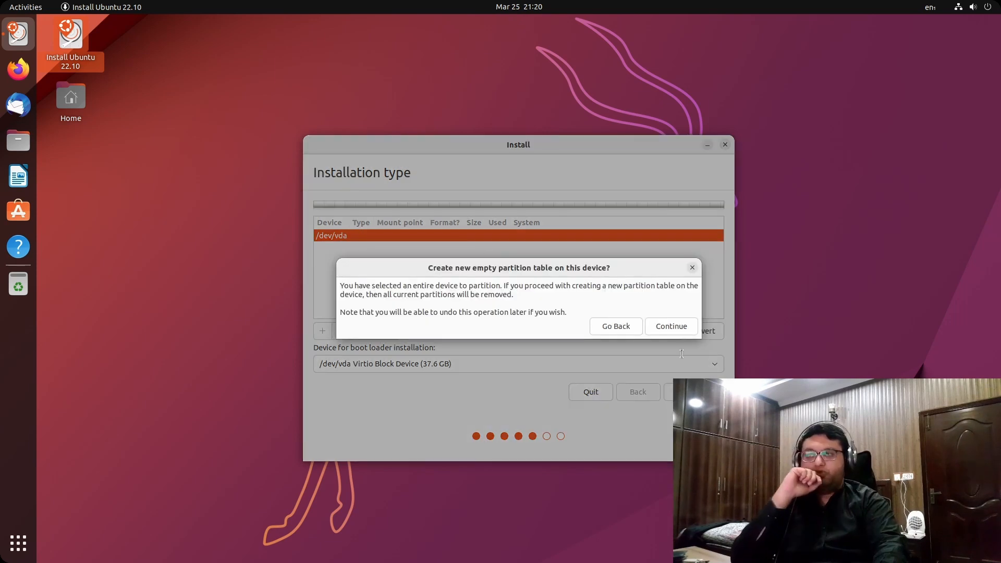
left_click(689, 330)
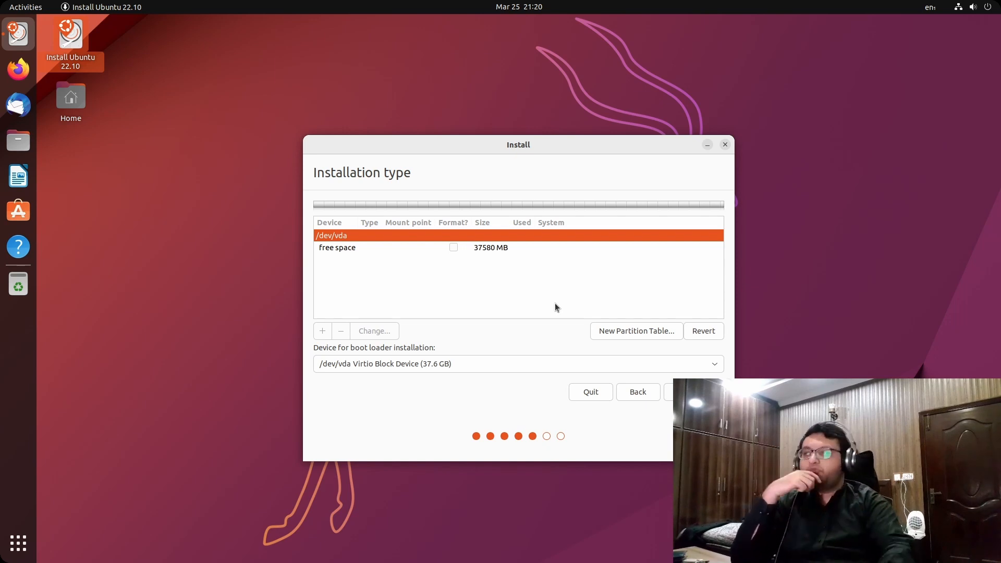
Add a 500 MB EFI System Partition (/dev/vda1) in the free space
right_click(492, 248)
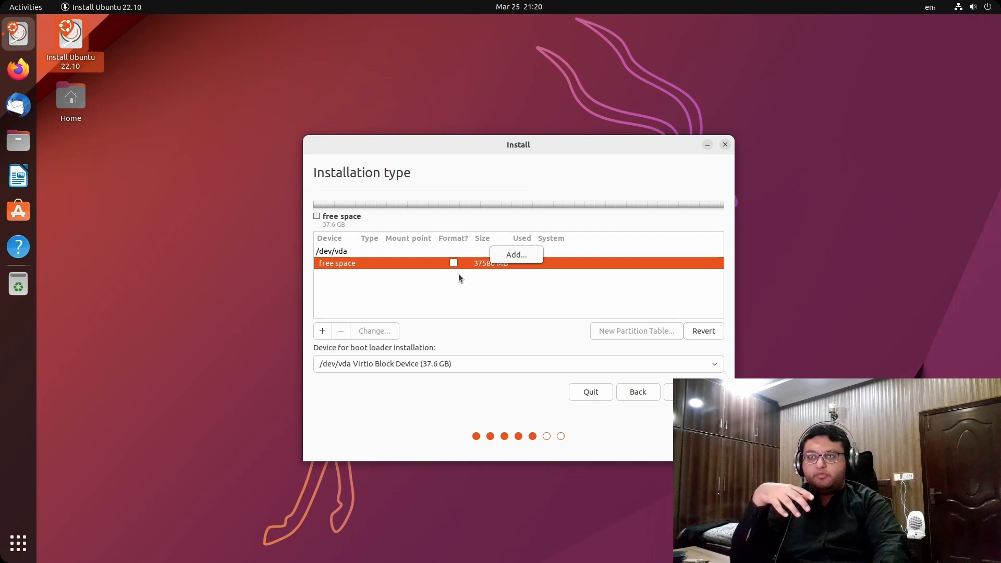
right_click(486, 262)
left_click(502, 268)
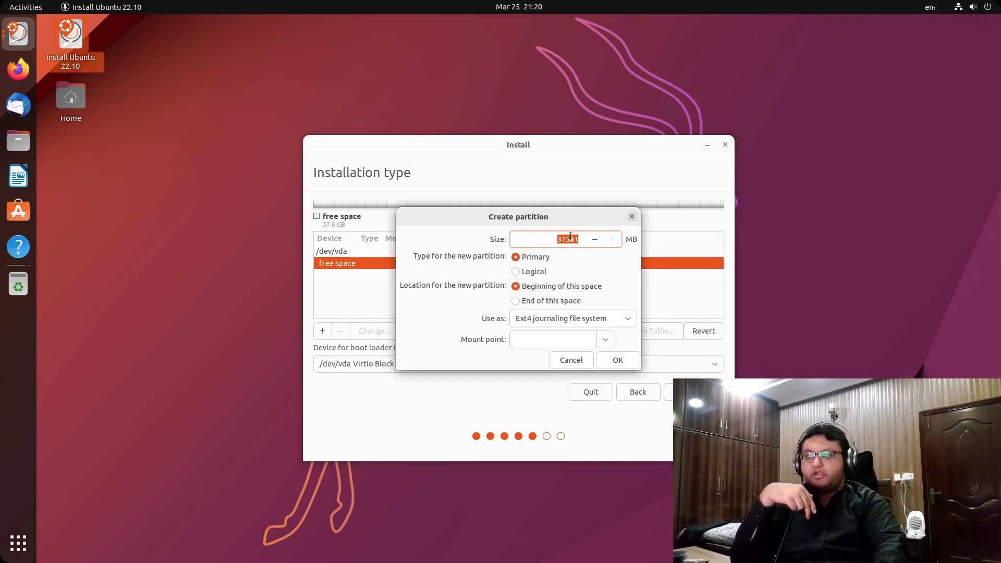
key("BackSpace")
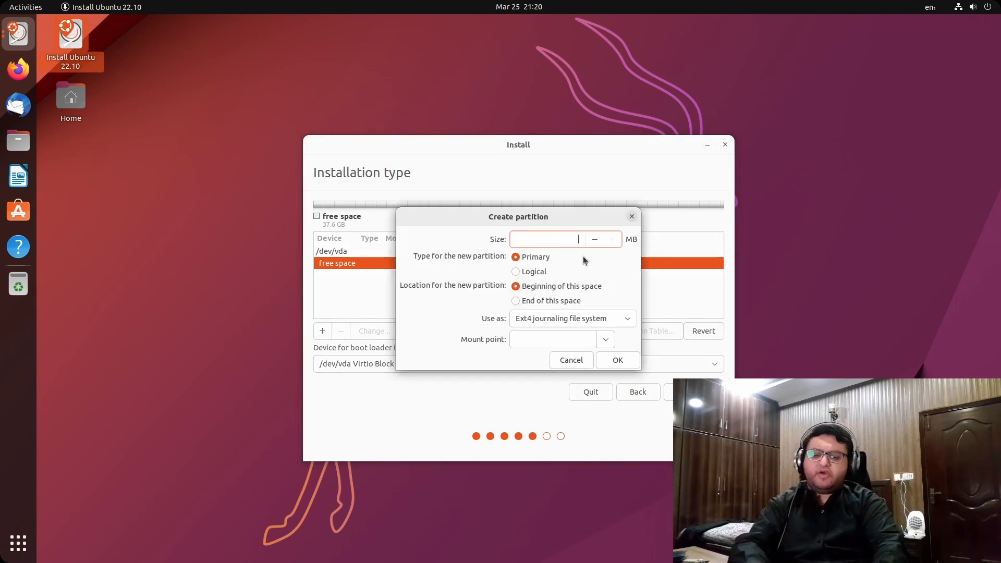
type("500")
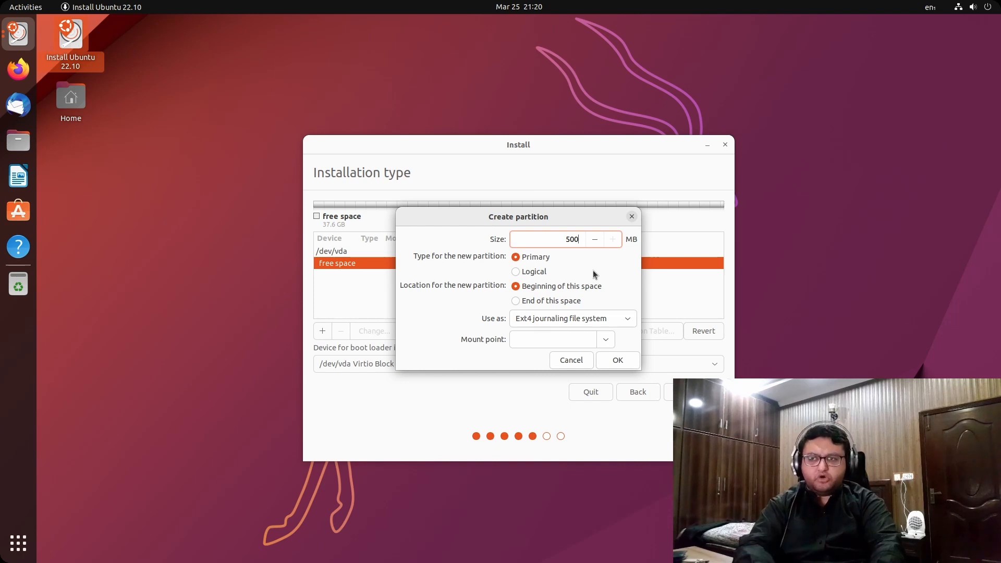
left_click(614, 319)
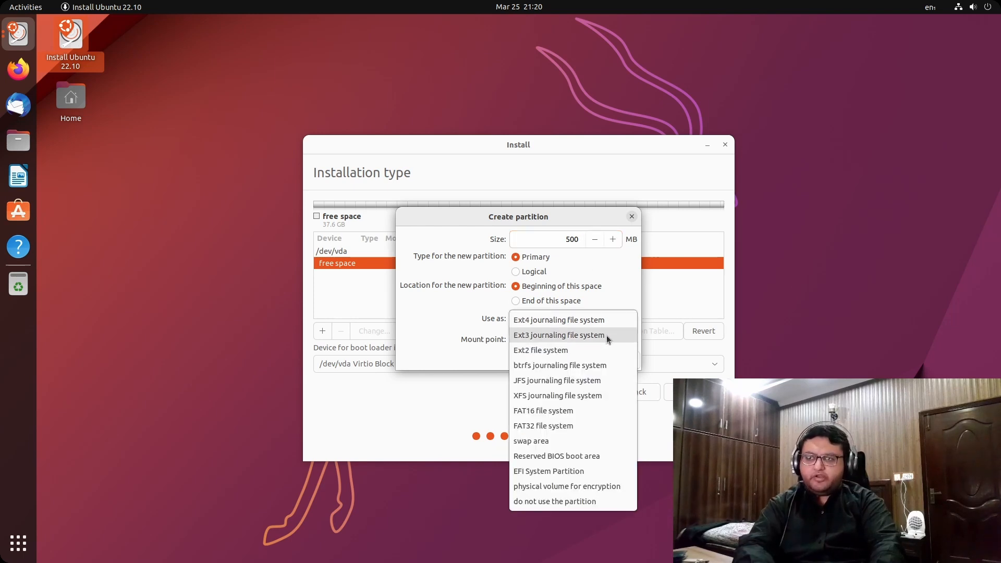
left_click(581, 472)
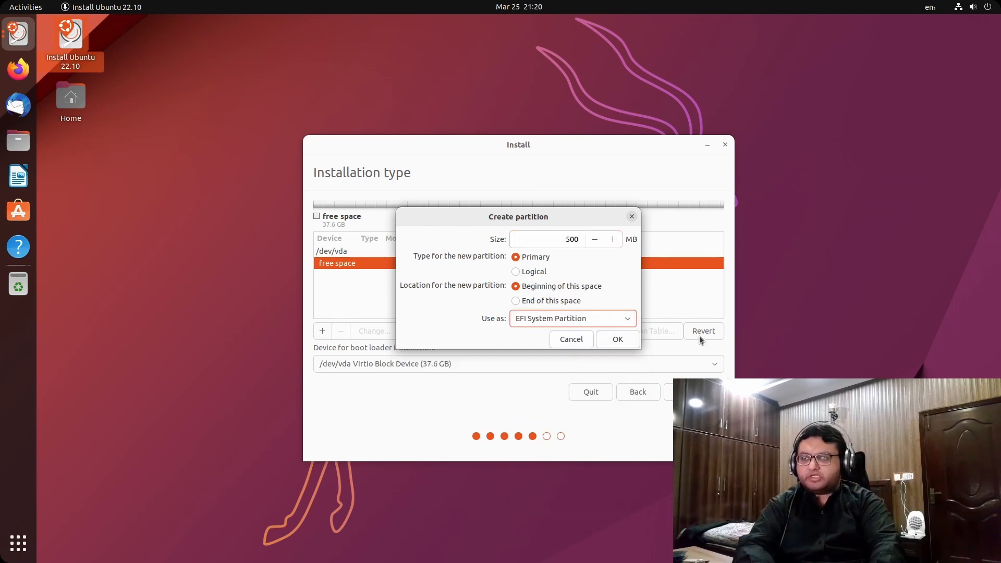
left_click(618, 338)
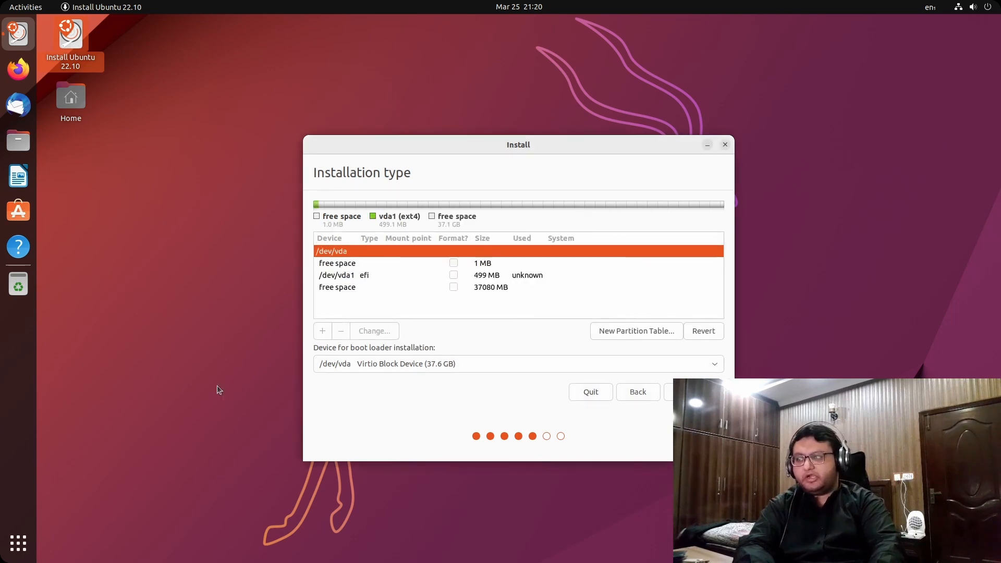
left_click(442, 288)
Add a 500 MB Ext4 partition (/dev/vda2) mounted at /boot
right_click(443, 290)
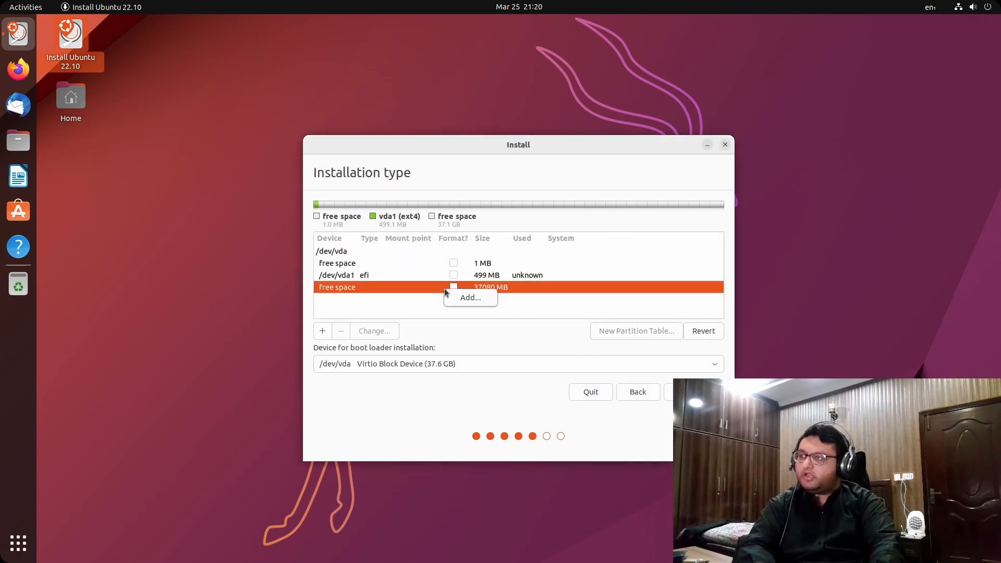
left_click(469, 297)
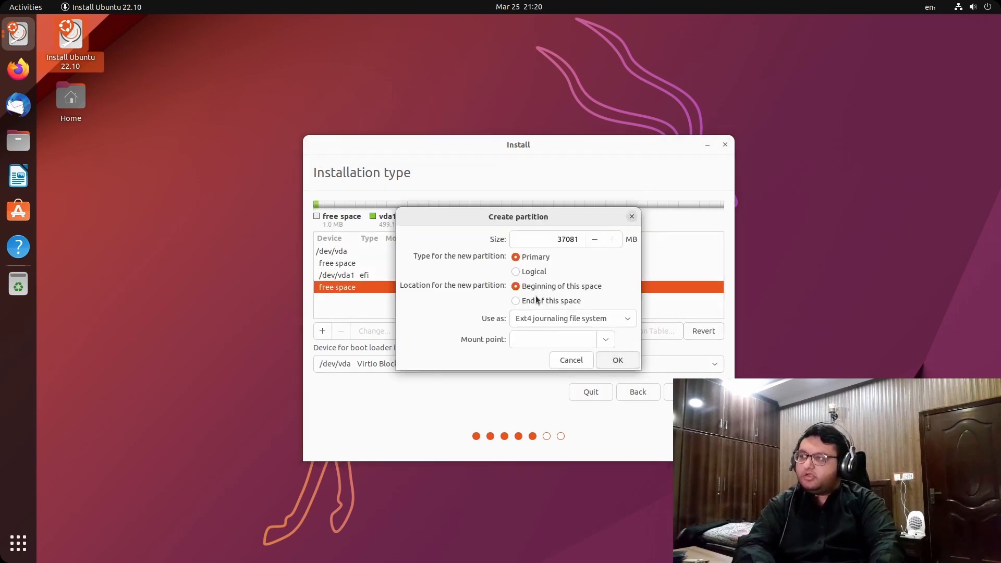
double_click(572, 238)
type("50")
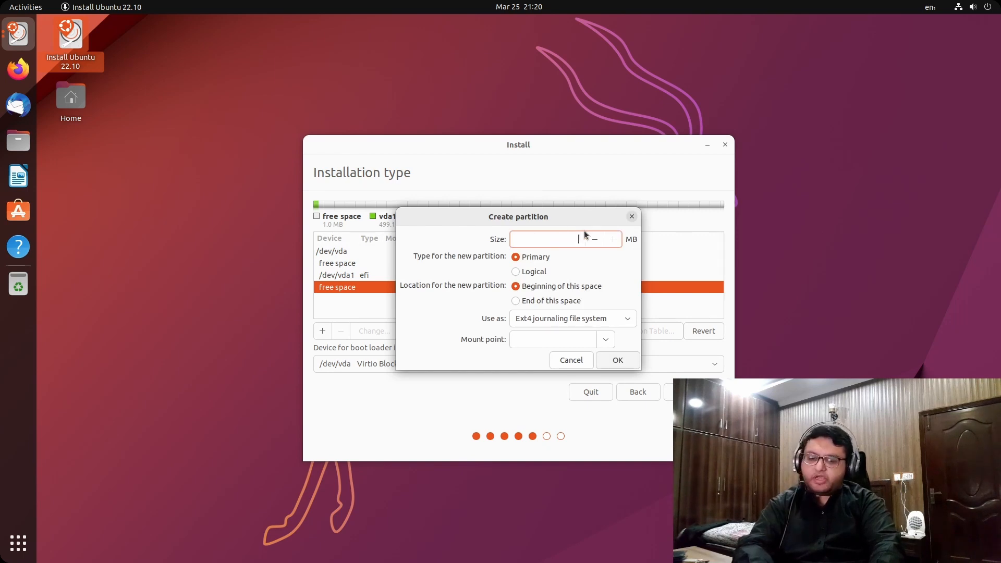
type("0")
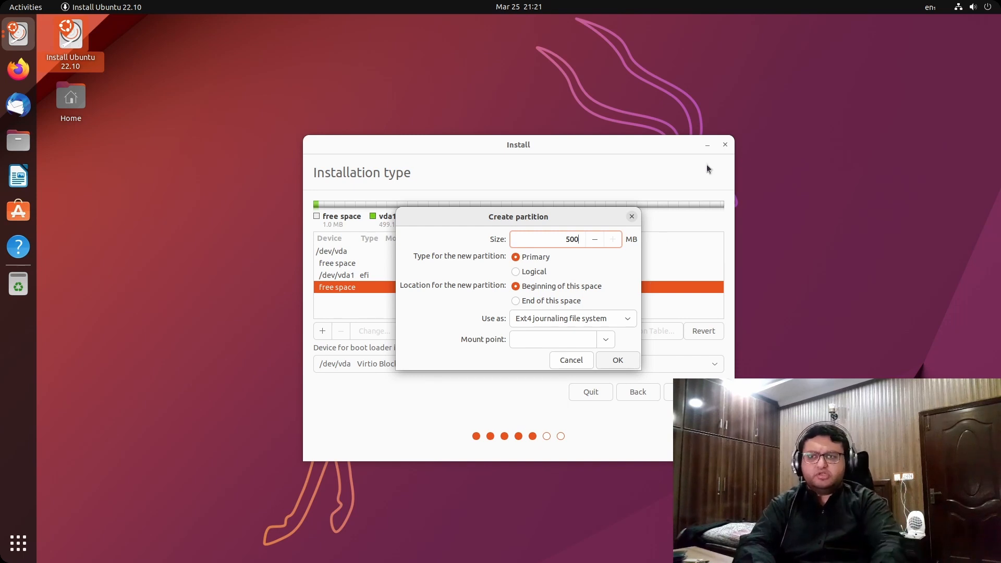
left_click(619, 324)
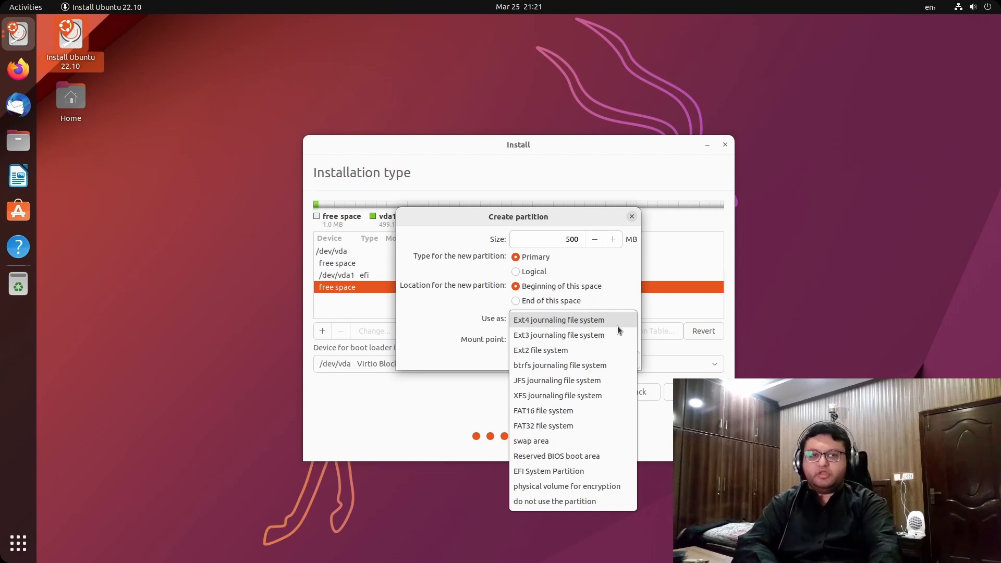
mouse_move(515, 8)
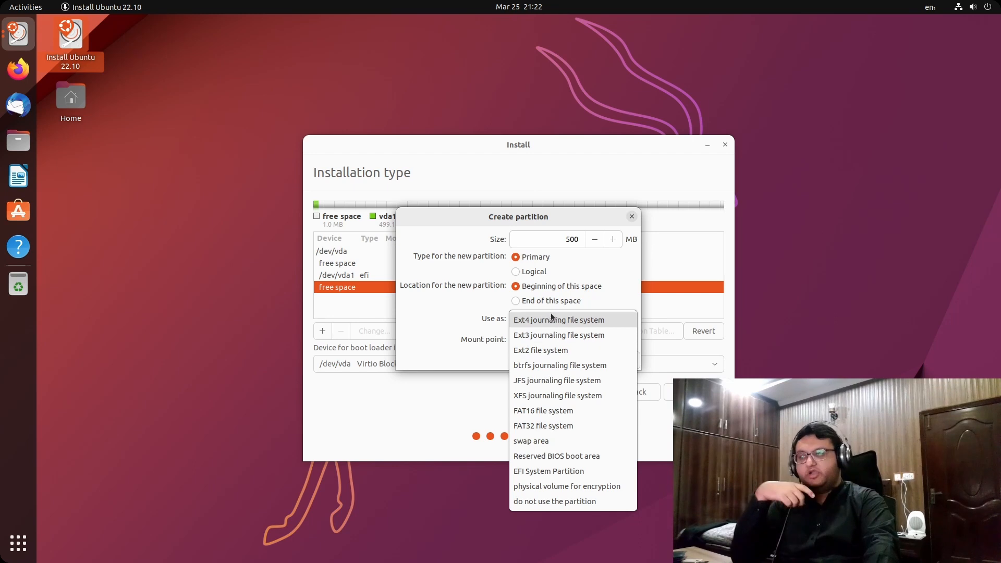
left_click(569, 319)
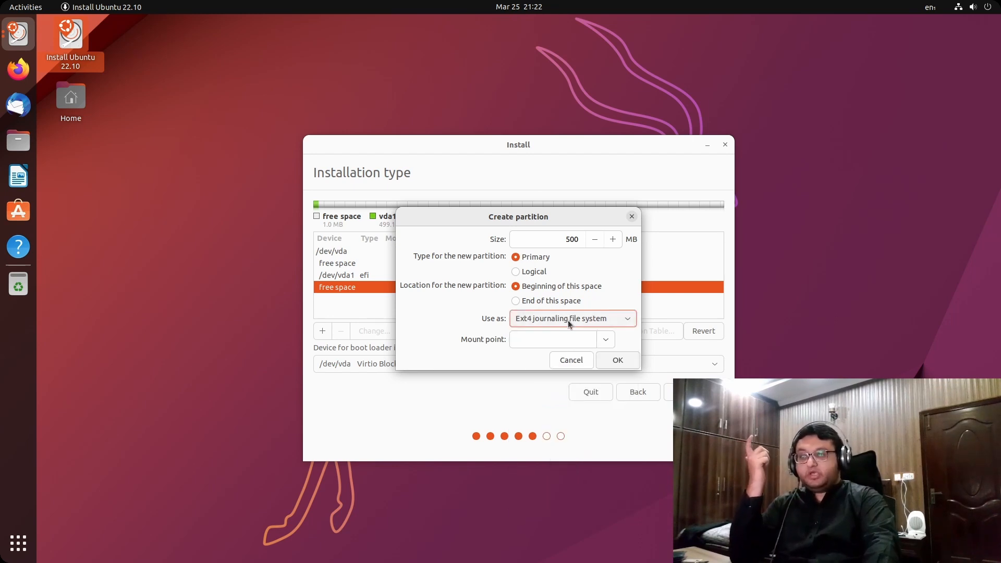
left_click(604, 339)
left_click(578, 371)
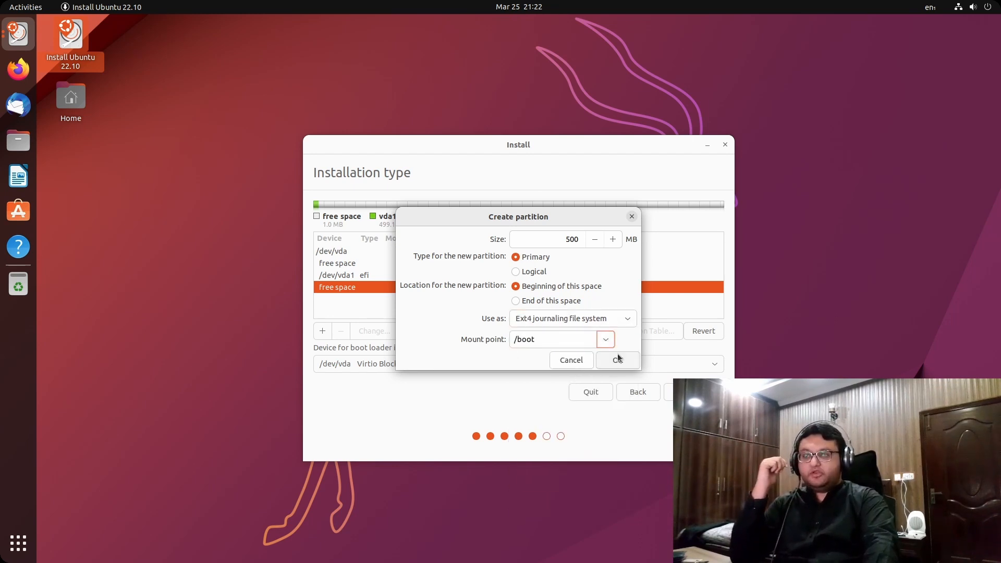
left_click(618, 361)
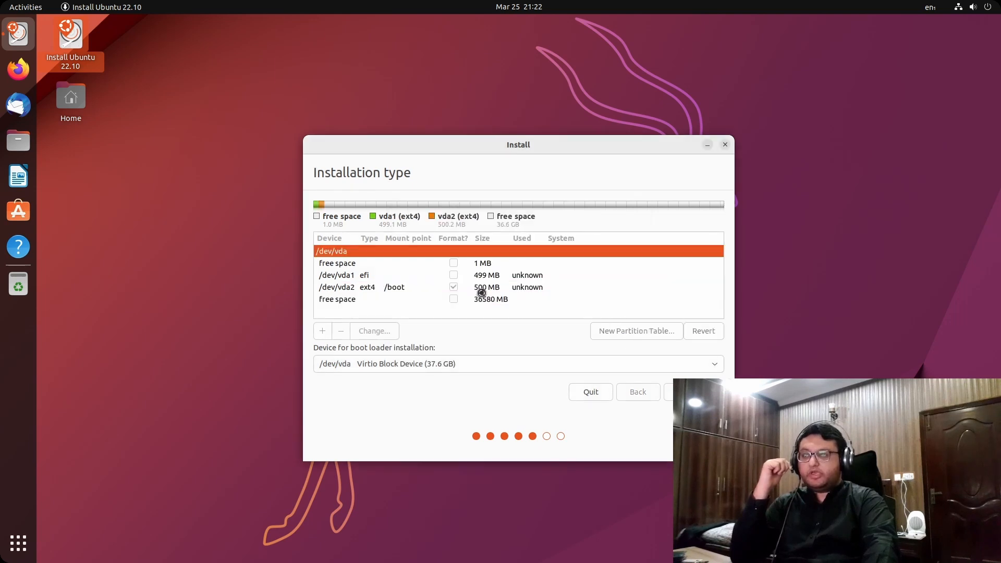
left_click(452, 302)
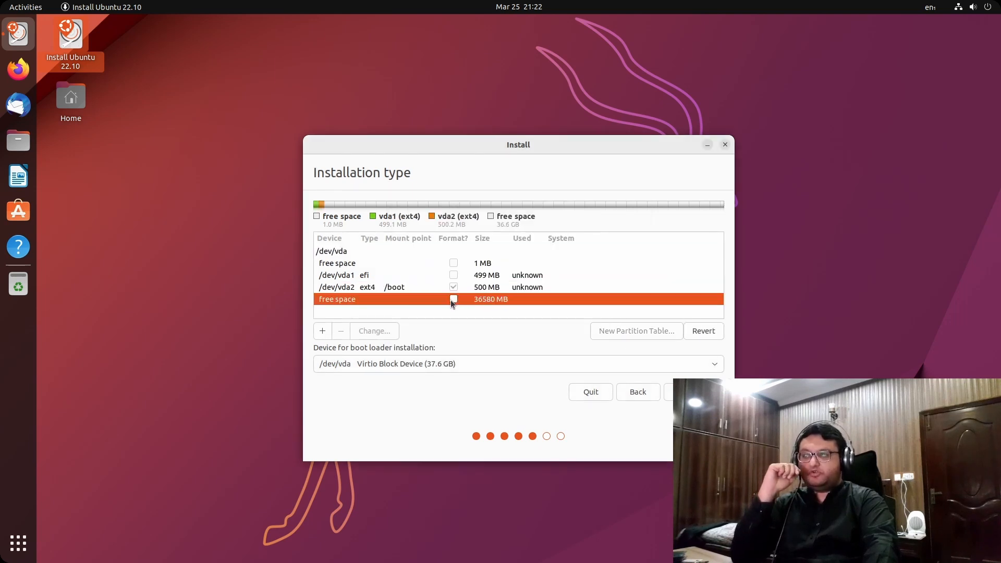
Add a 4000 MB swap area partition in the free space
double_click(486, 299)
double_click(568, 242)
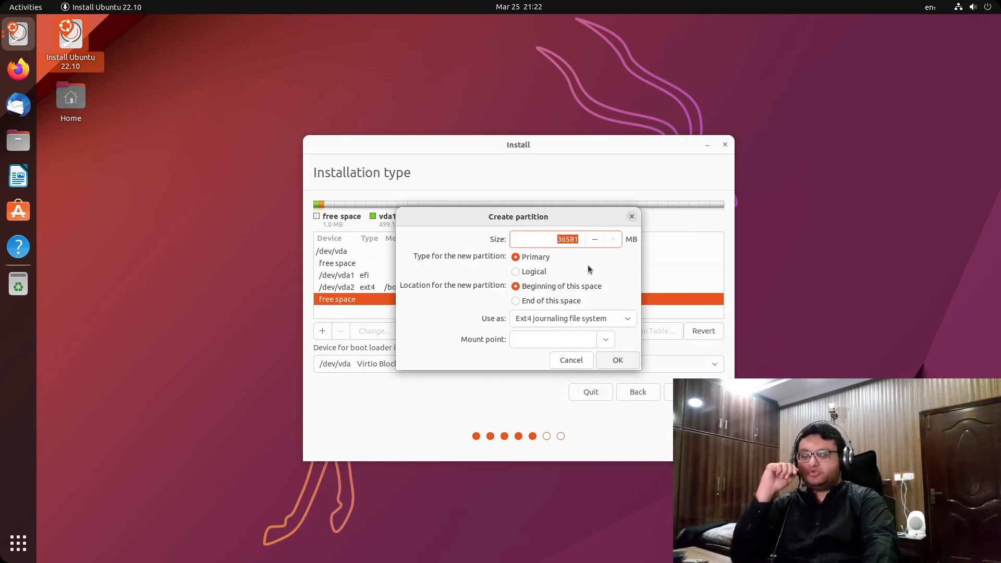
key("BackSpace")
type("4000")
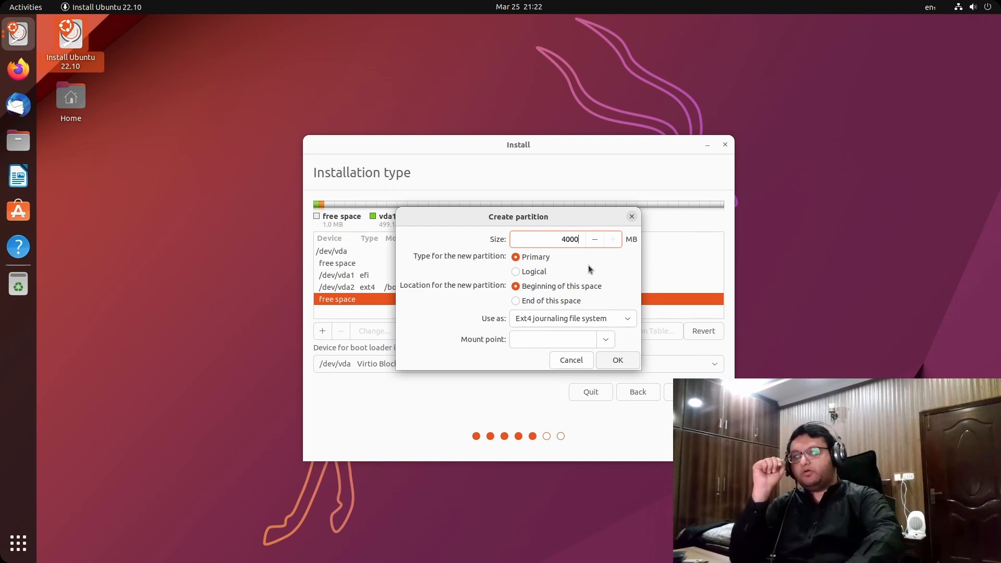
left_click(613, 320)
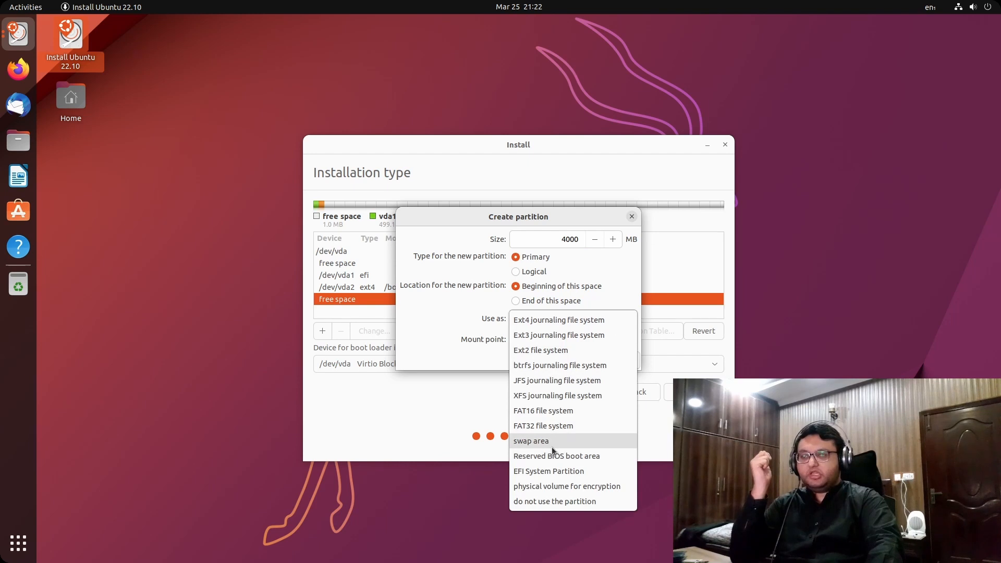
left_click(551, 443)
left_click(617, 339)
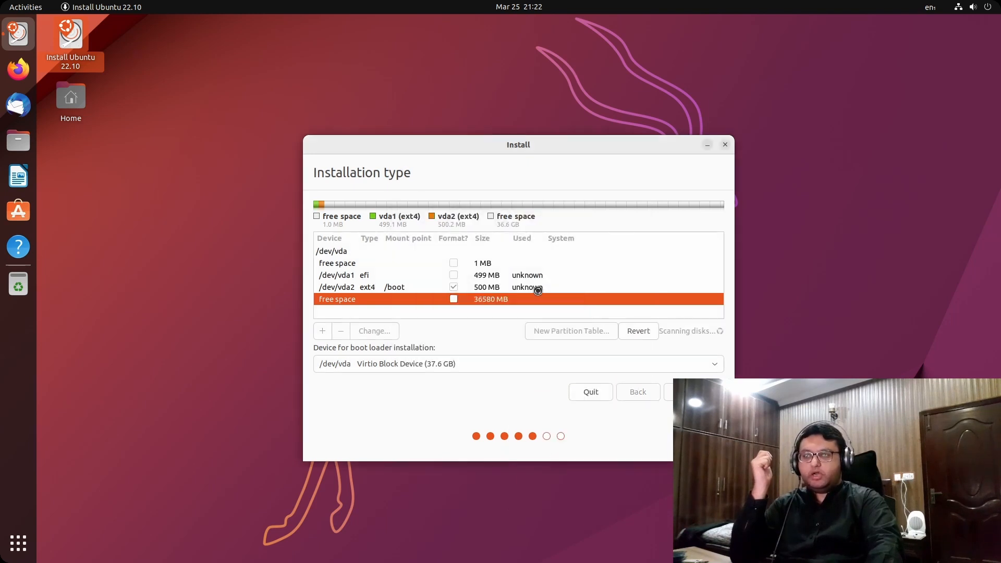
Start a new partition in the remaining 32580 MB of free space
left_click(485, 313)
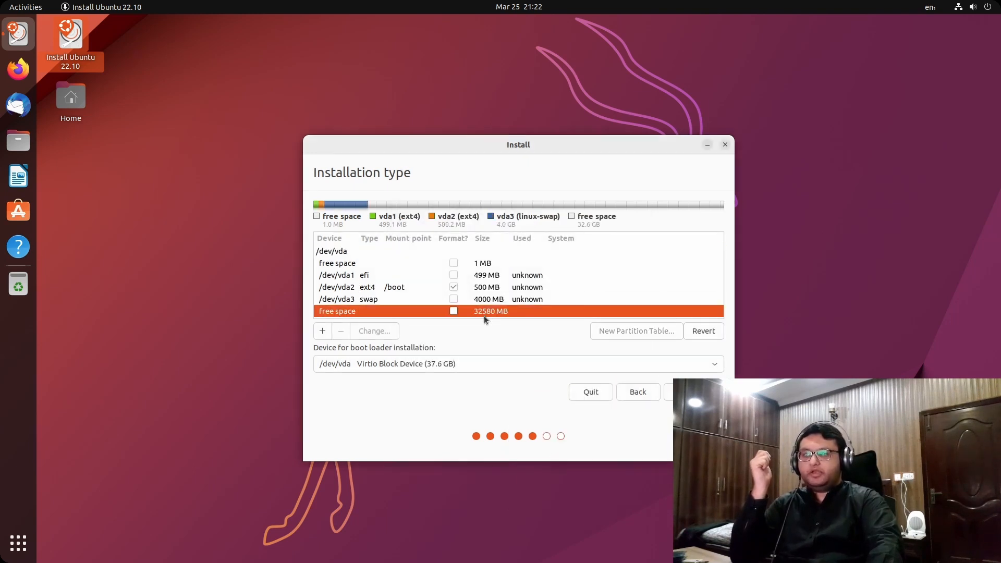
left_click(484, 302)
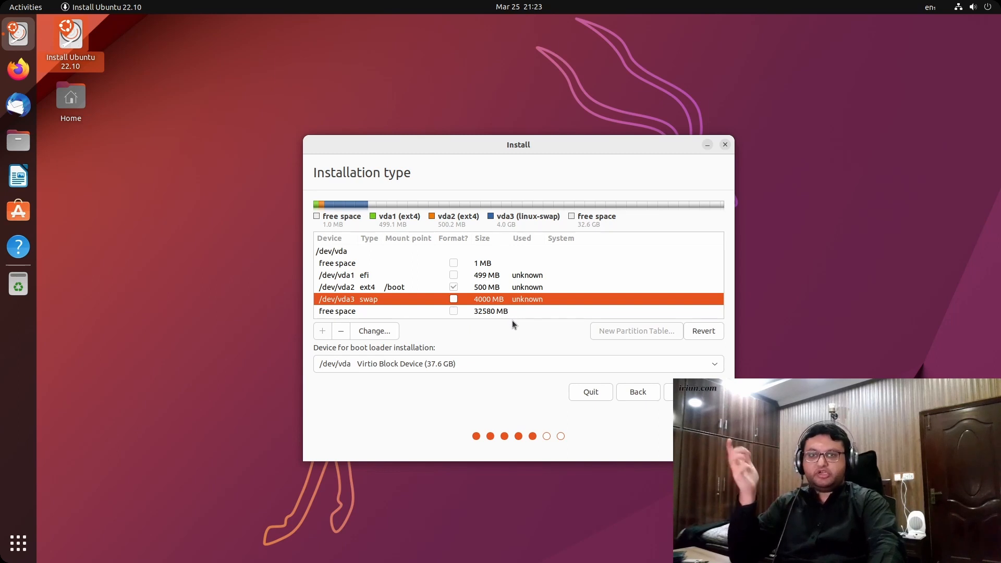
double_click(486, 311)
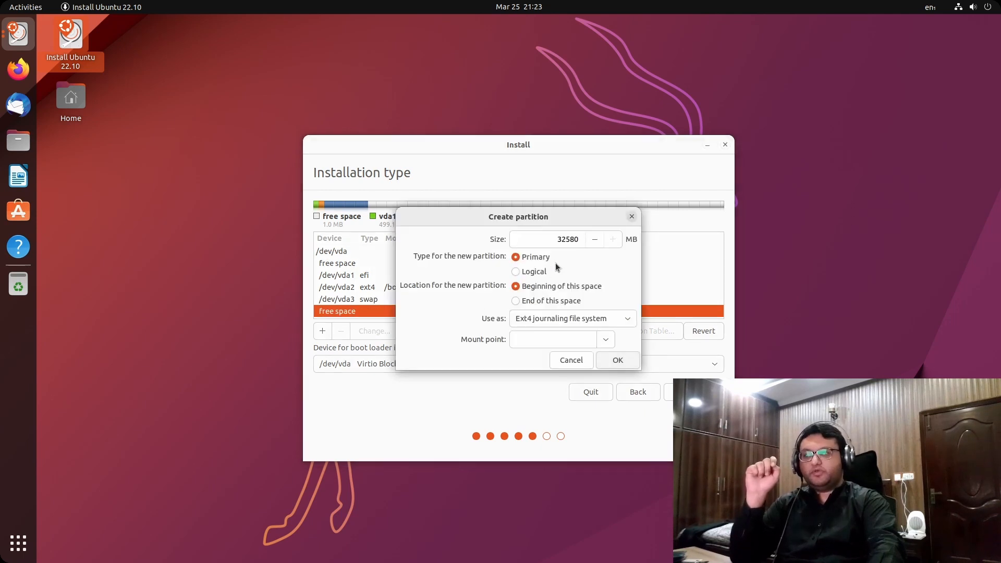
Make the remaining 32580 MB a btrfs partition mounted at / and proceed to install
double_click(572, 240)
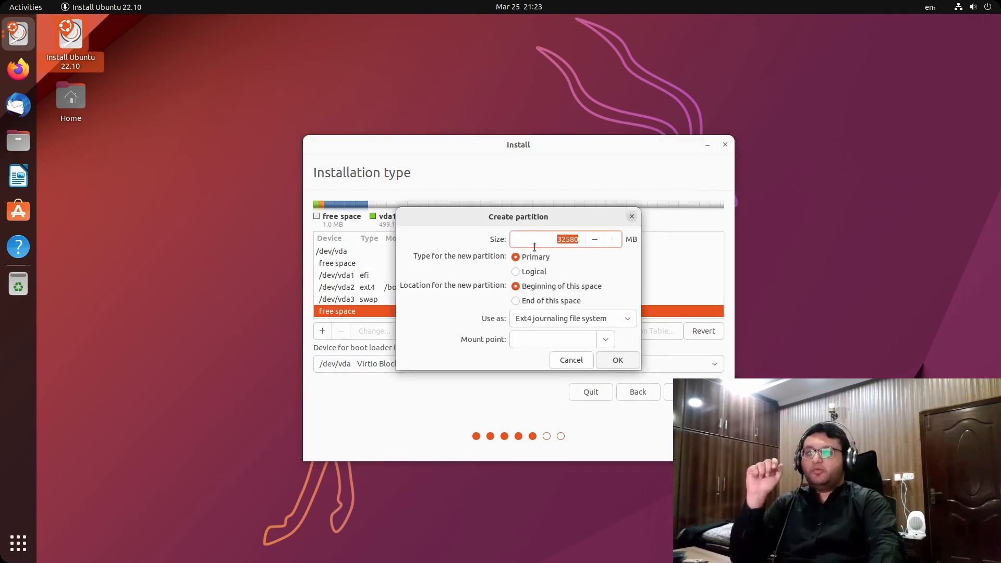
left_click(613, 319)
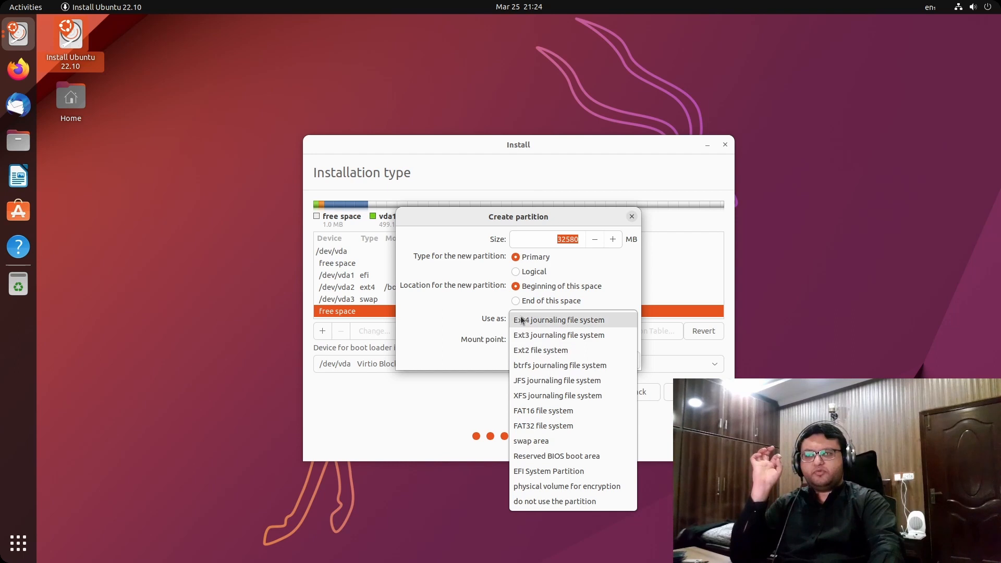
left_click(547, 367)
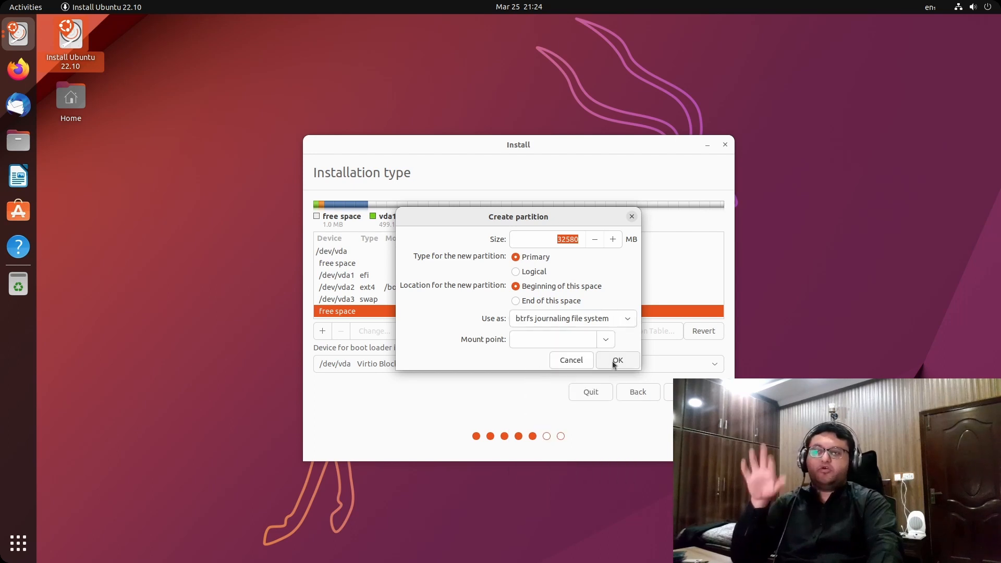
left_click(601, 345)
left_click(560, 358)
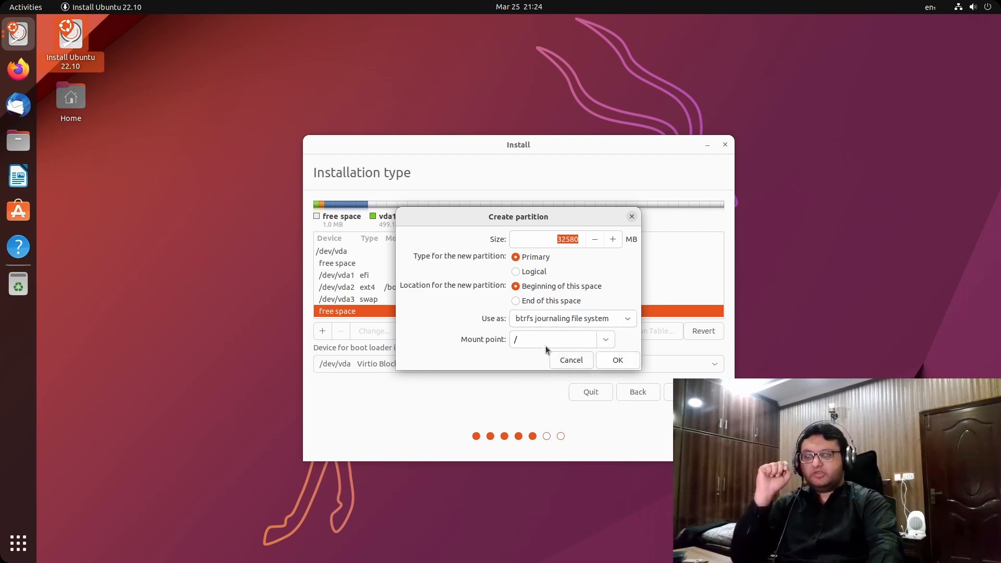
left_click(606, 358)
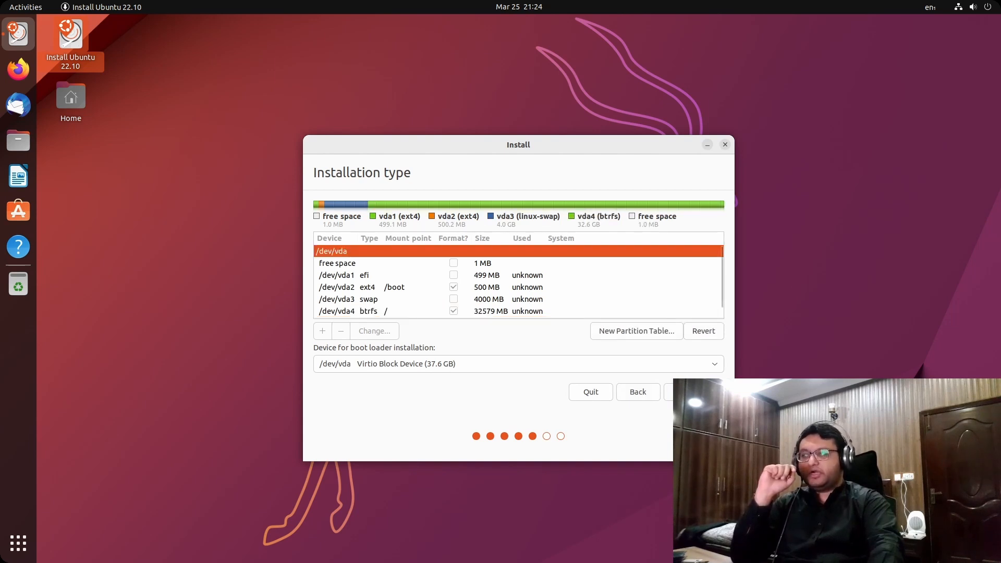
left_click(694, 392)
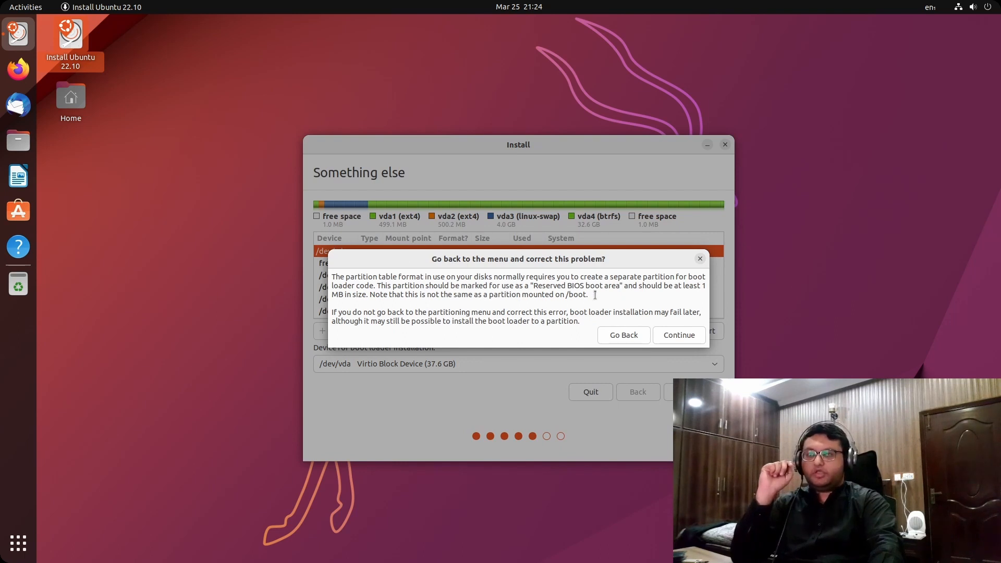
Accept the missing BIOS boot area warning and confirm writing the partition changes to disk
left_click_drag(595, 295, 432, 295)
left_click(431, 294)
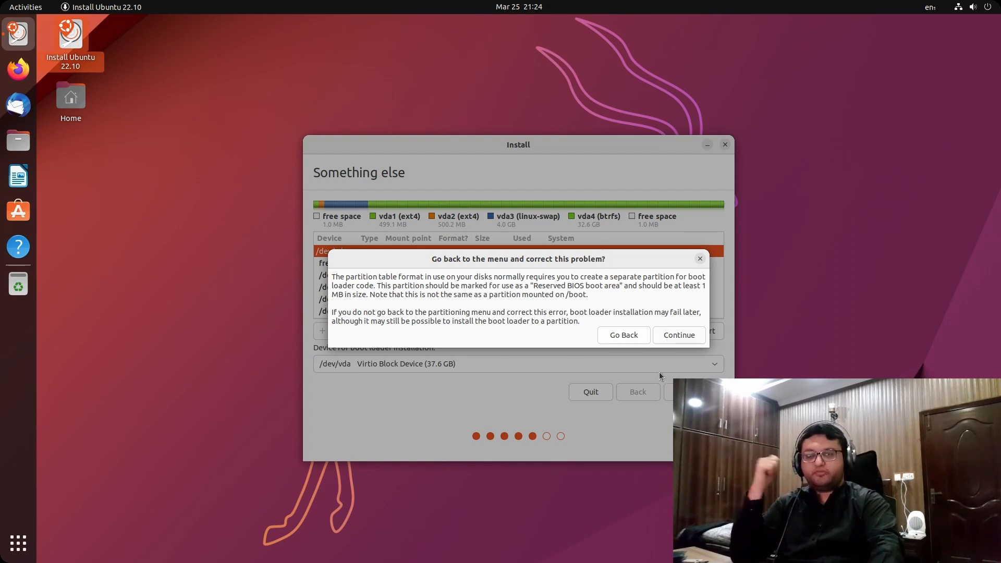
left_click(677, 335)
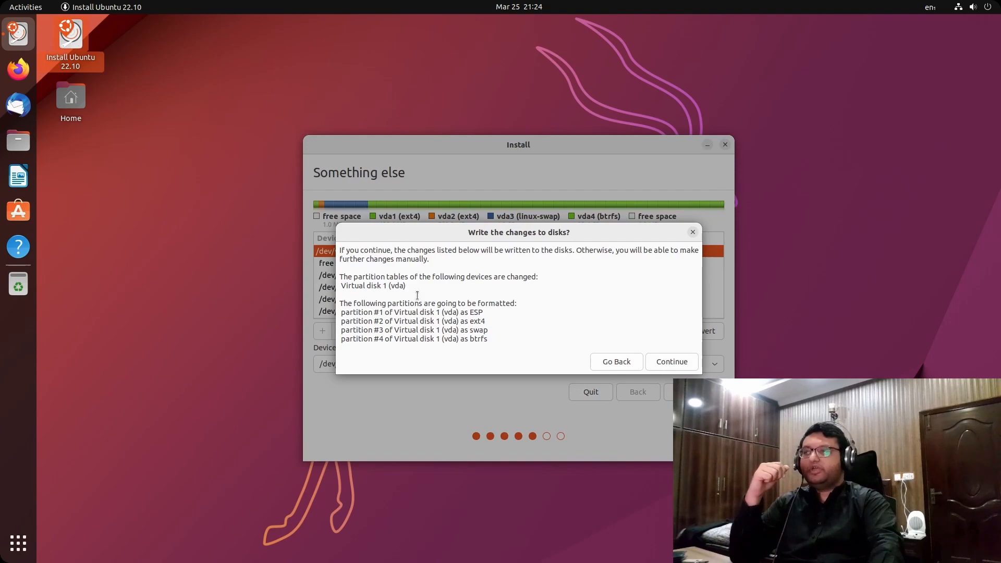
mouse_move(339, 303)
left_mouse_down()
mouse_move(488, 340)
mouse_move(509, 334)
mouse_move(320, 300)
left_mouse_up()
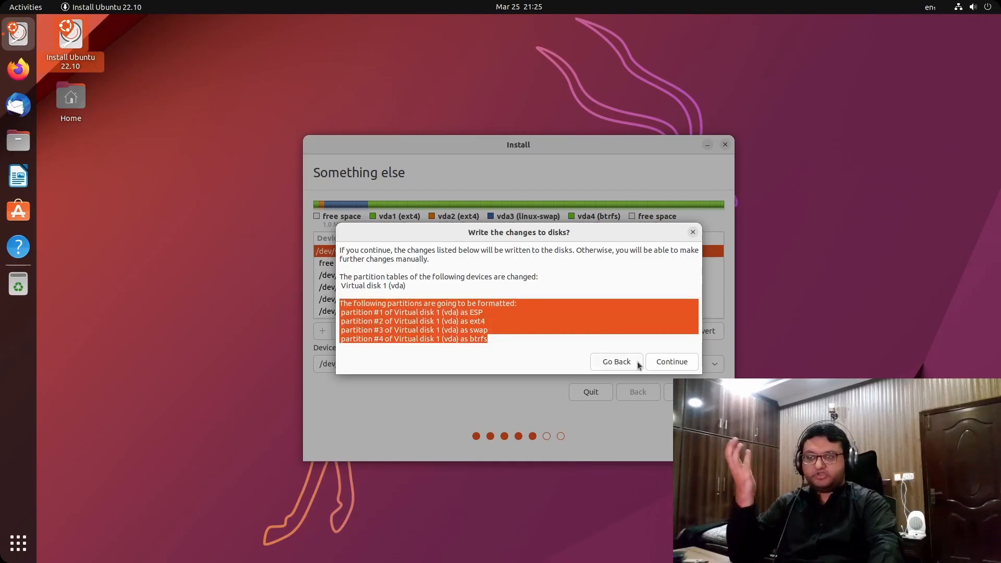
left_click(662, 361)
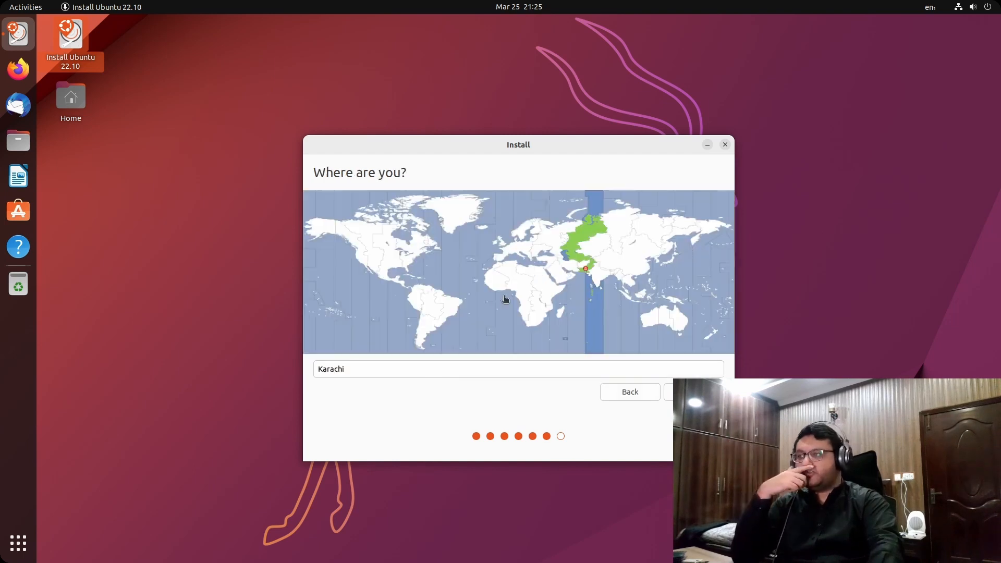
Keep Karachi as the time zone and enter the user's full name
left_click_drag(519, 151, 522, 131)
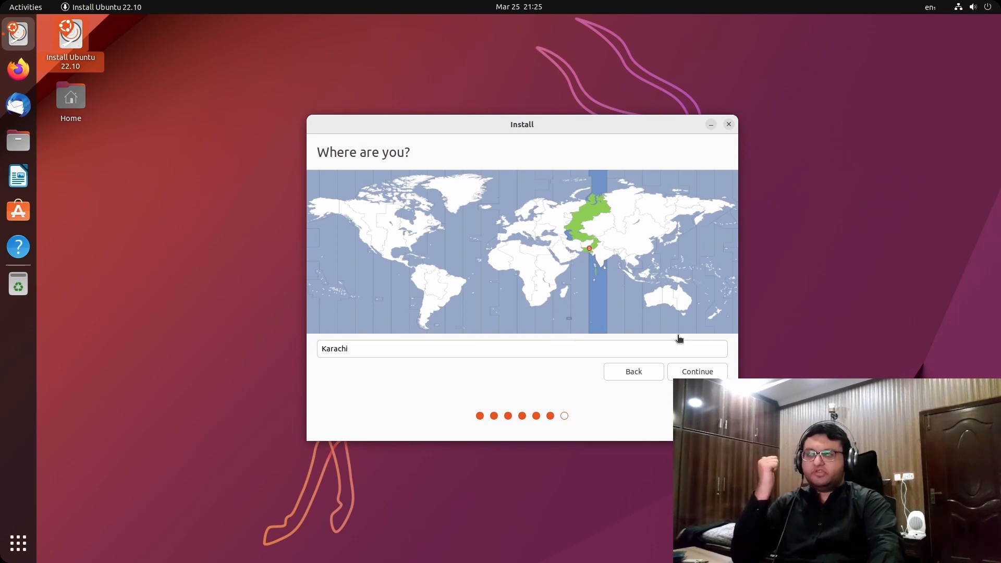
left_click(718, 373)
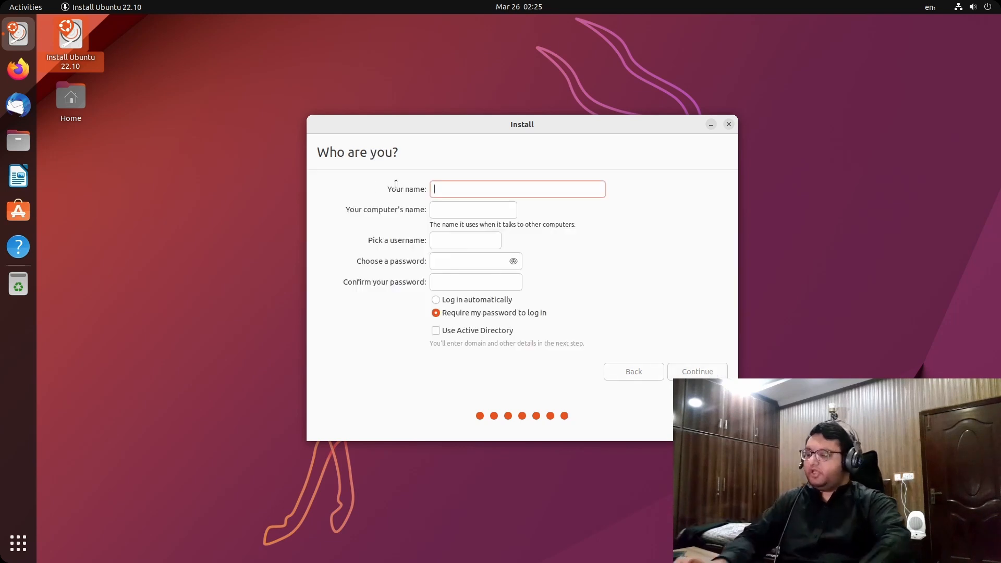
type("Rafy")
key("BackSpace")
type("ay")
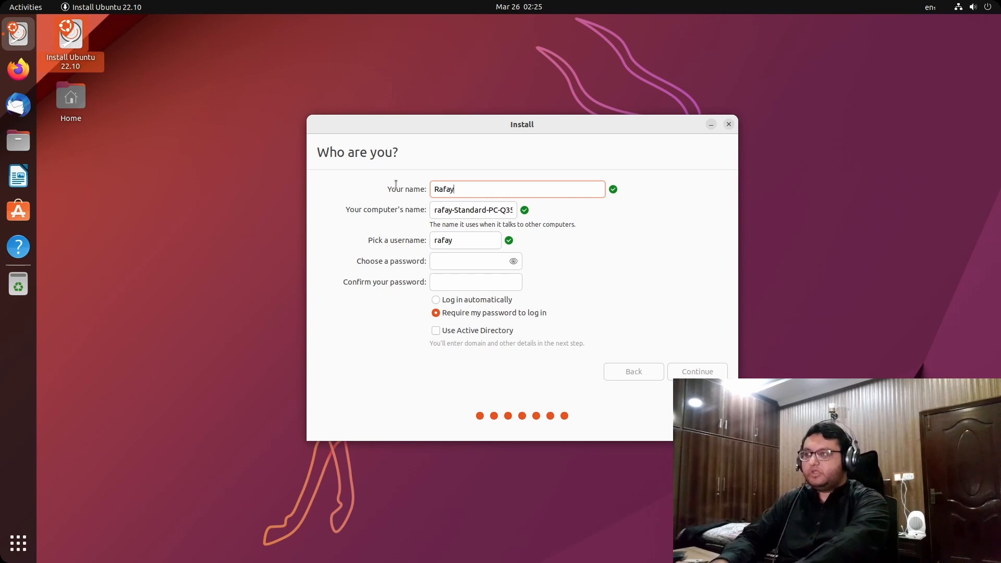
Set computer name Lucifer, username lucifer and a password, then start installing
key("Tab")
type("L")
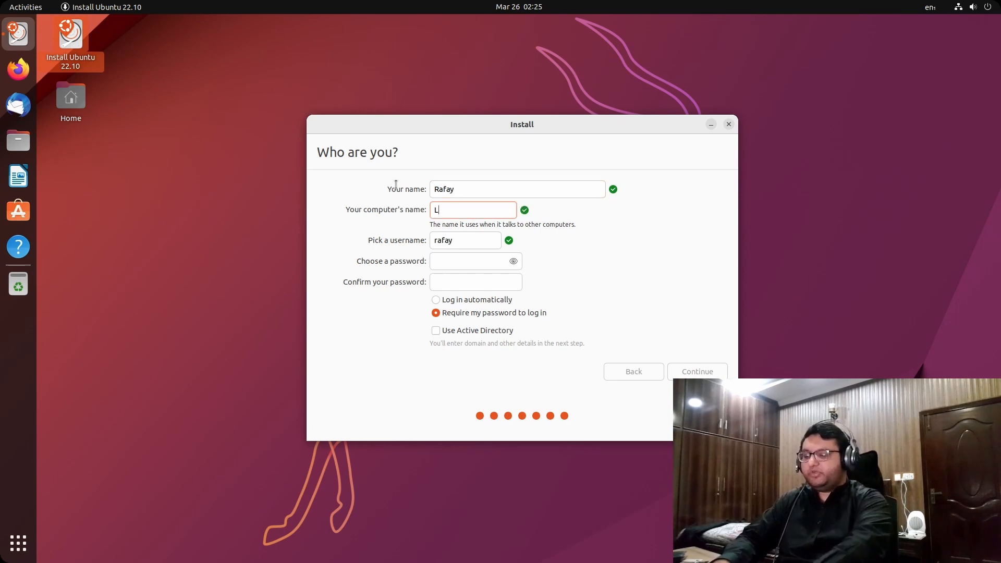
type("ucifer")
key("Tab")
key("BackSpace")
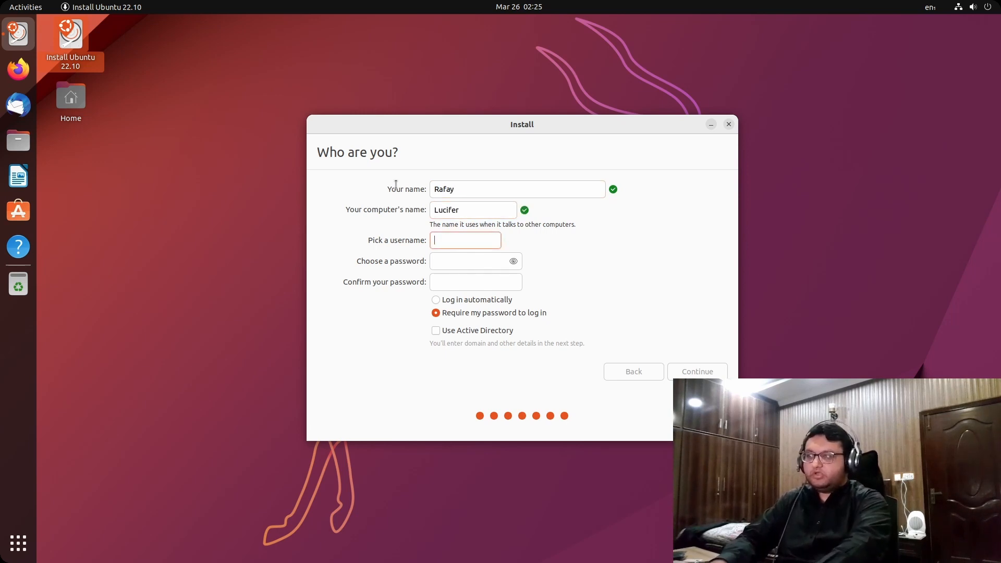
type("lucif")
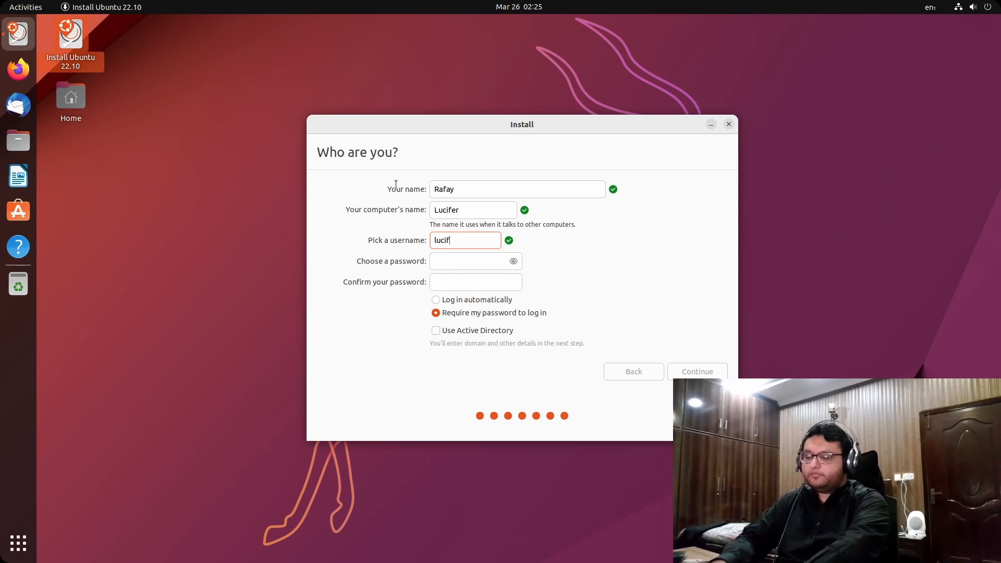
type("er")
key("Tab")
type("12")
key("Tab")
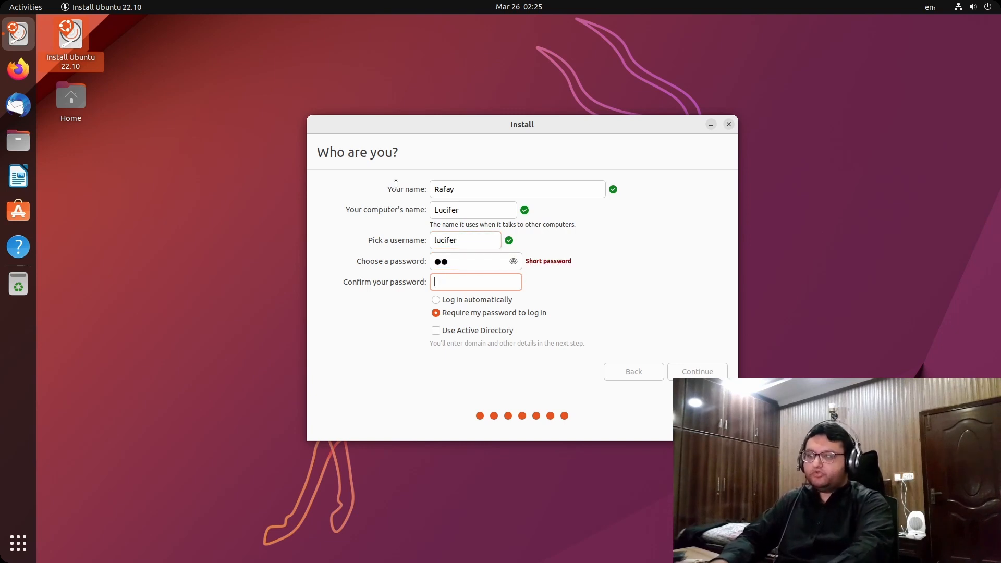
type("12")
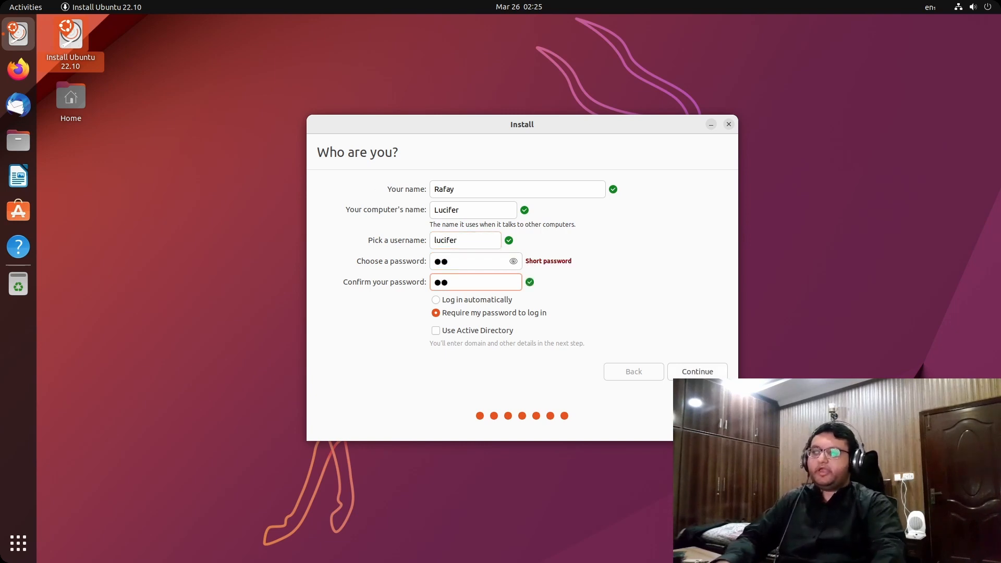
left_click(682, 371)
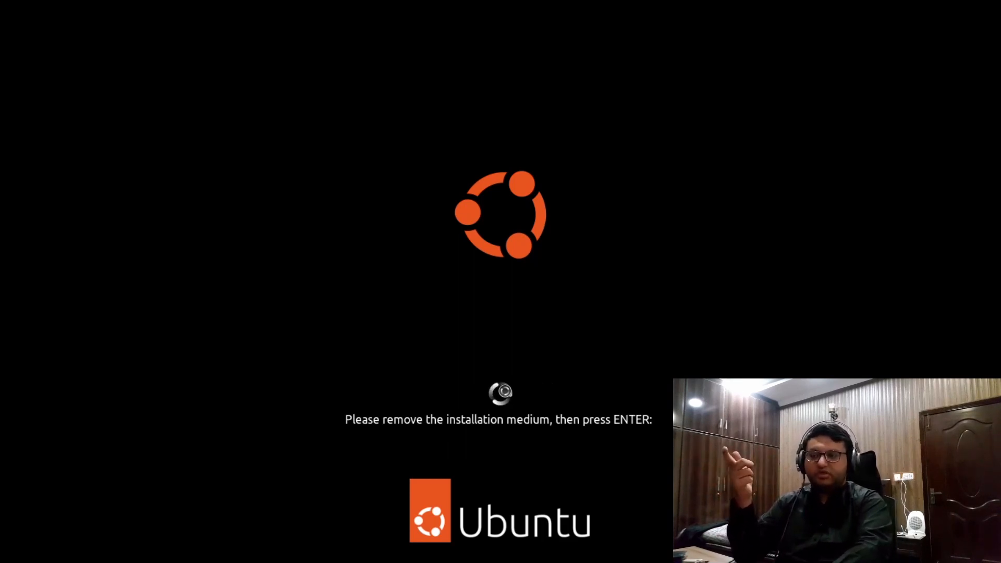
Restart the VM at the remove-installation-medium prompt once installation finishes
key("Return")
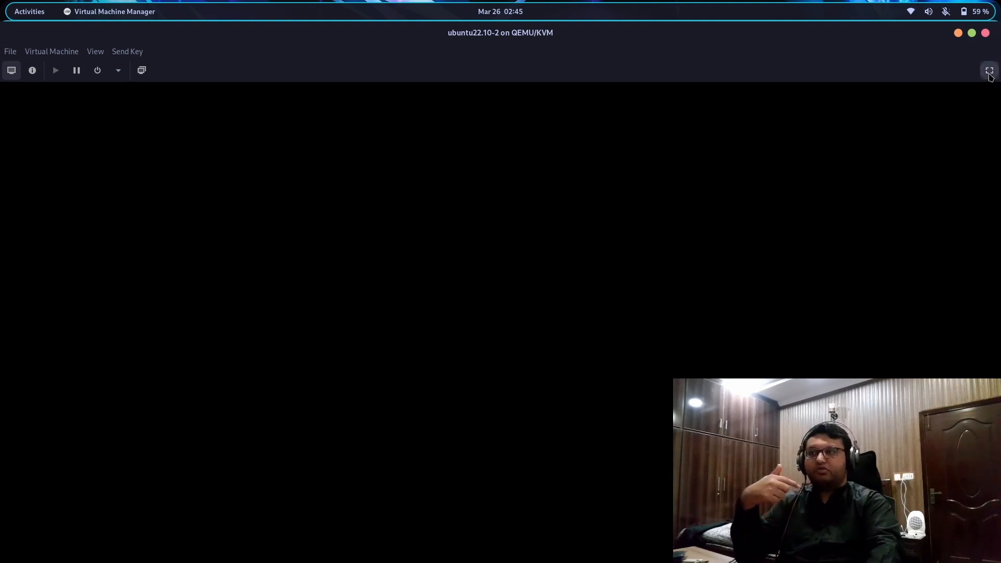
Switch the ubuntu22.10-2 VM console to fullscreen while it reboots after installation
left_click(989, 71)
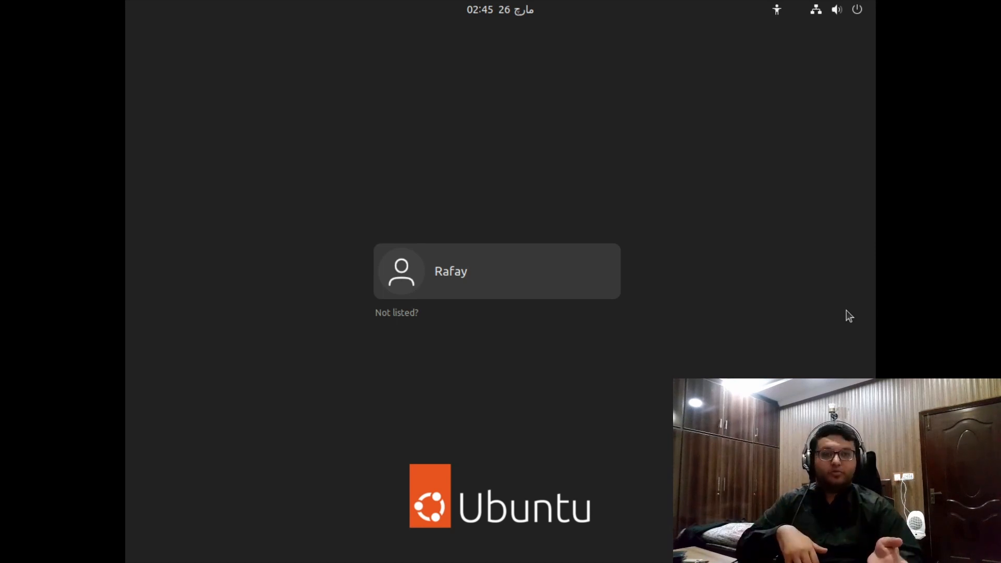
Log in to the new Ubuntu user account with its password
key("Return")
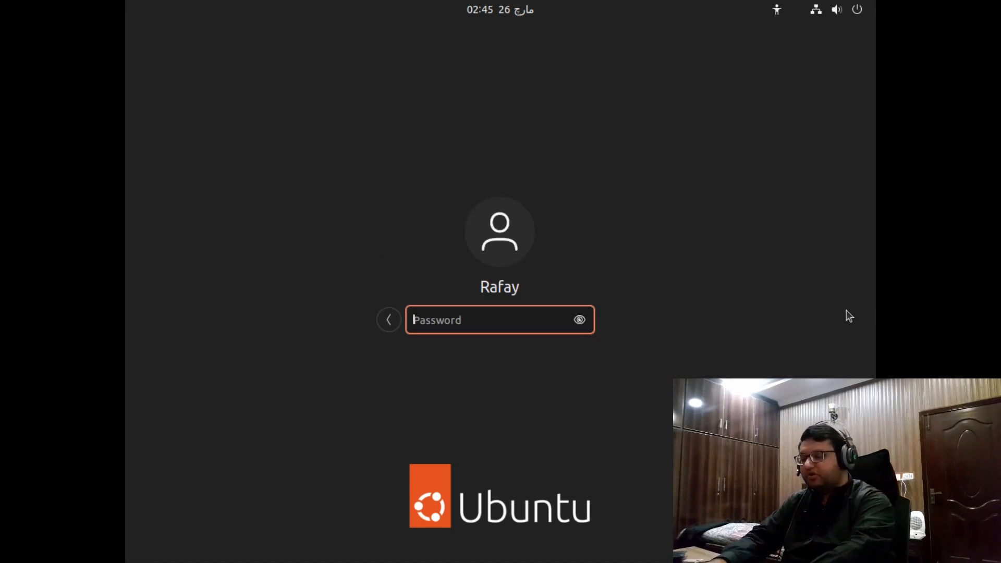
type("••")
key("Return")
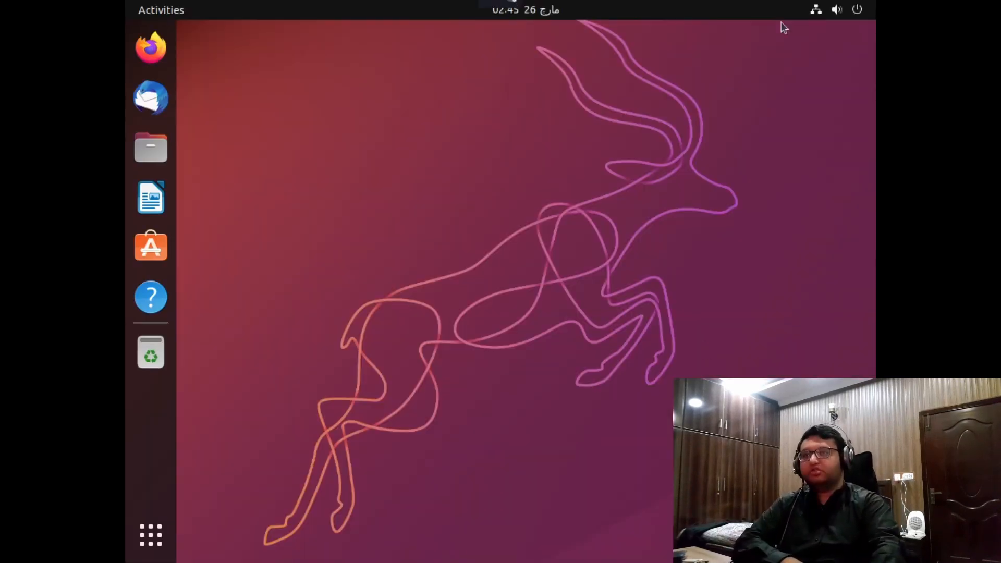
Open GNOME Settings from the quick settings menu and go to the Displays panel
left_click(840, 6)
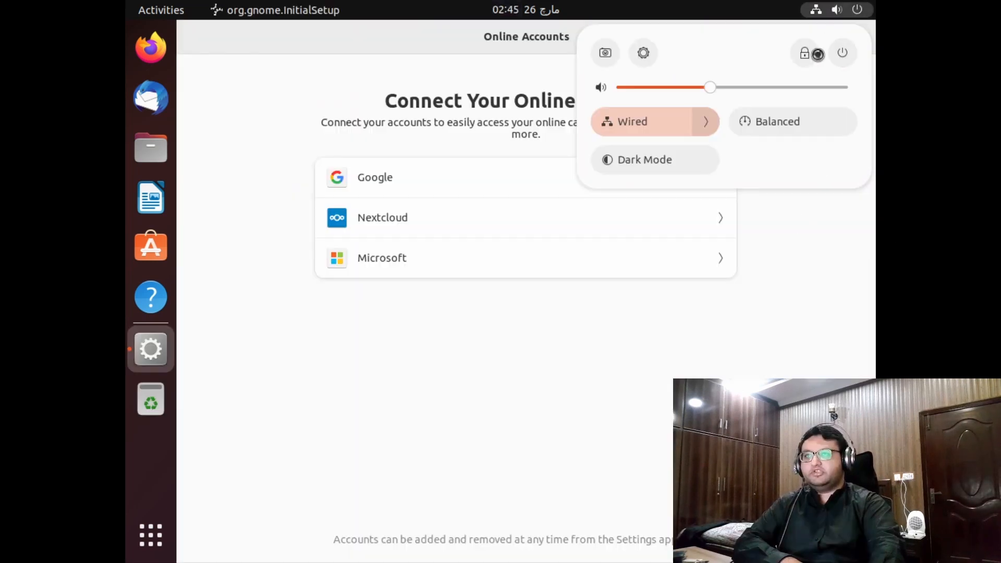
left_click(577, 419)
left_click(836, 5)
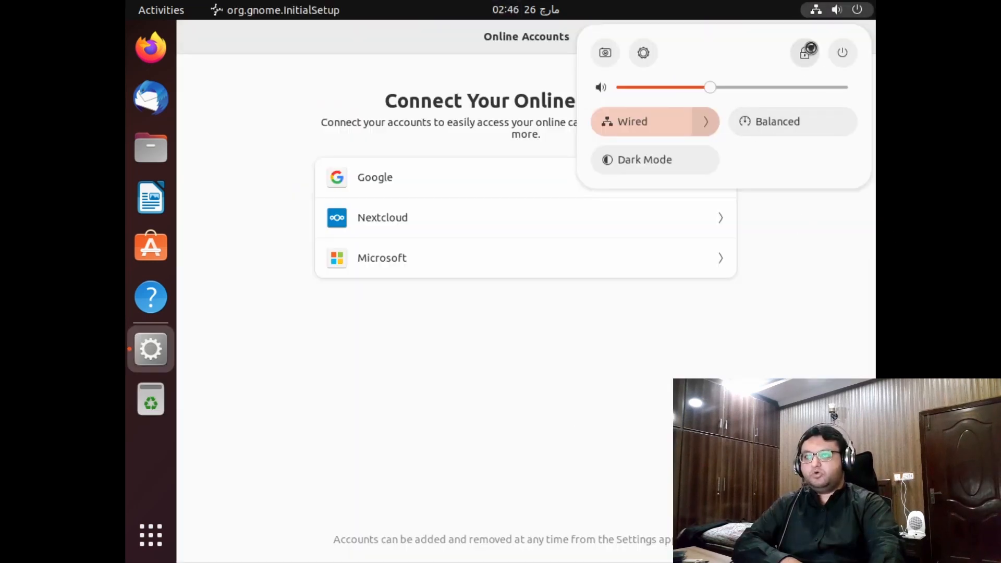
left_click(643, 53)
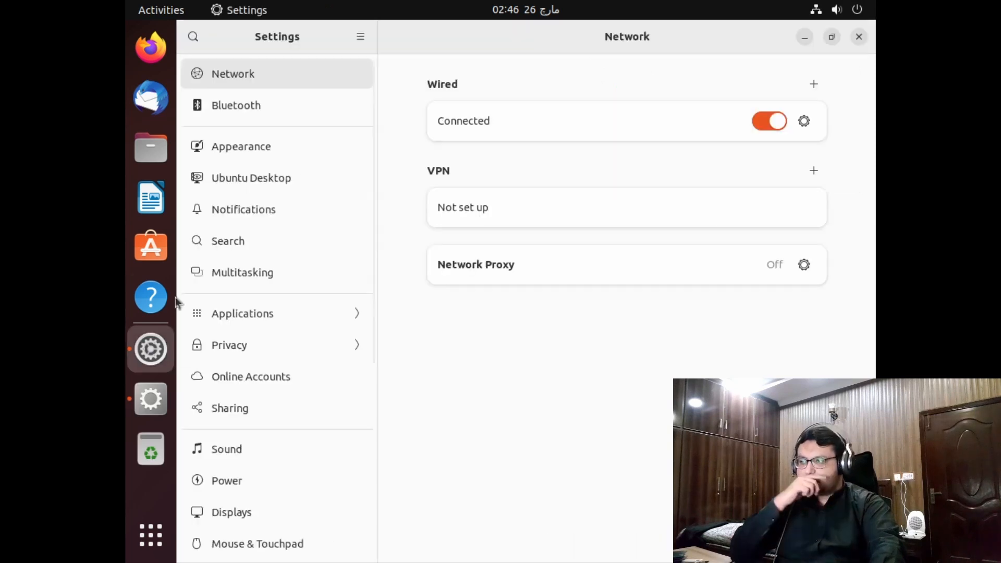
left_click(248, 515)
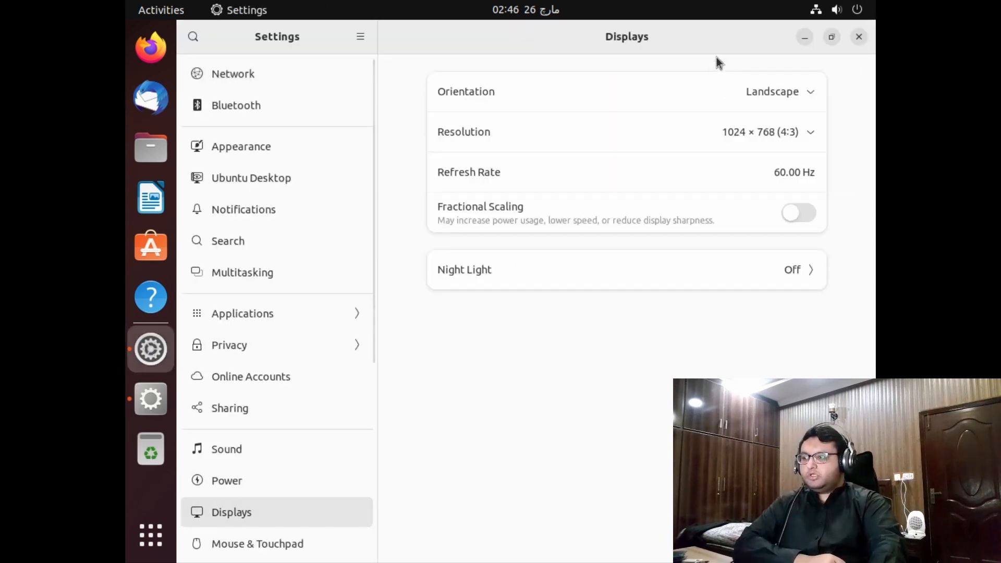
Apply and keep a 1920 × 1080 (16:9) resolution, then close Settings
left_click(788, 131)
scroll(811, 174, "up", 10)
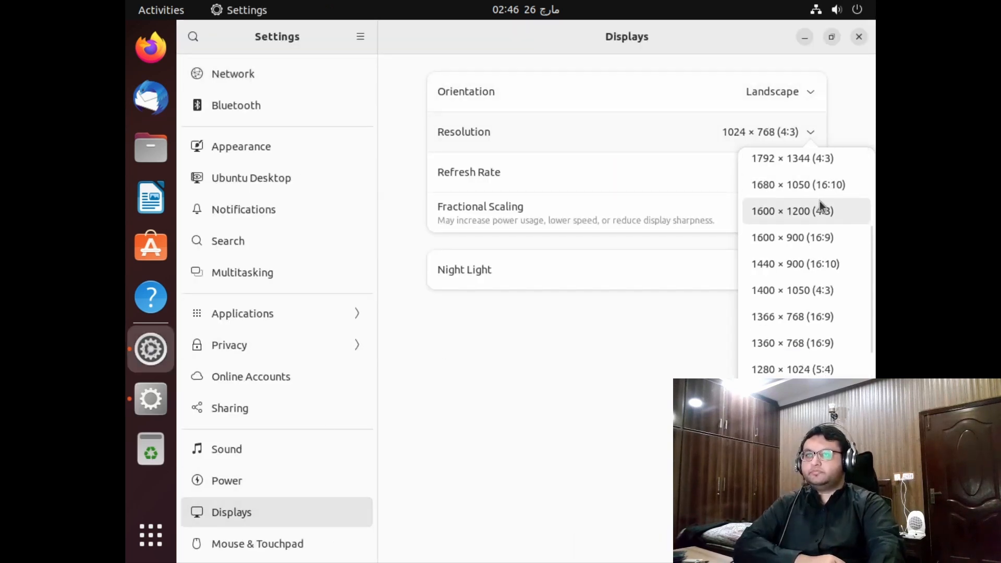
scroll(832, 200, "up", 1)
left_click(833, 234)
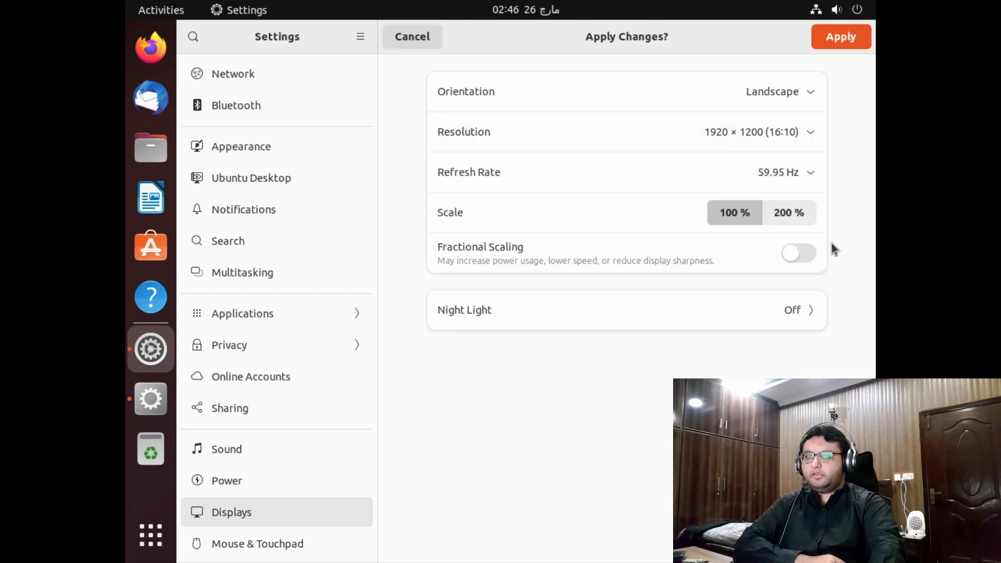
left_click(782, 131)
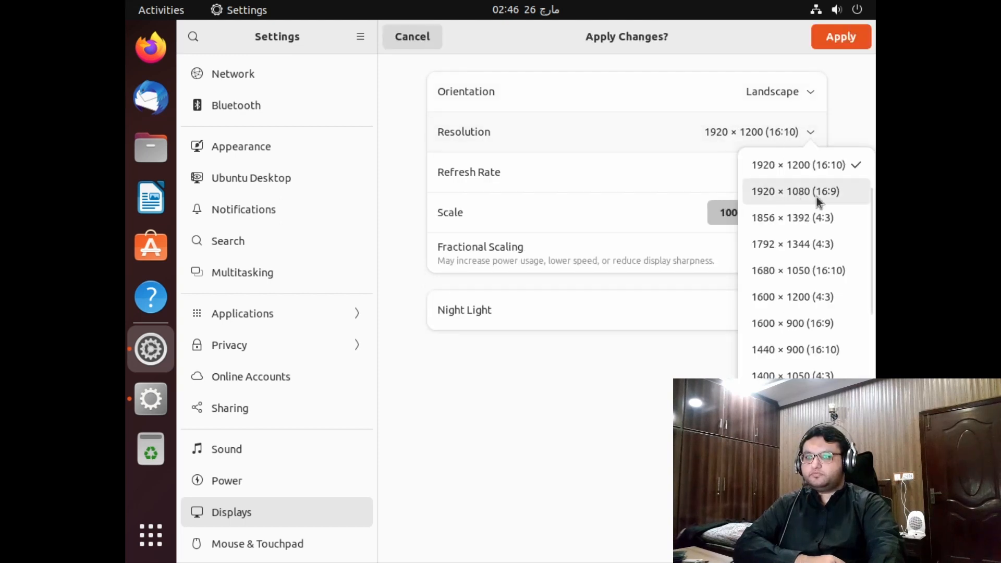
left_click(816, 197)
left_click(841, 38)
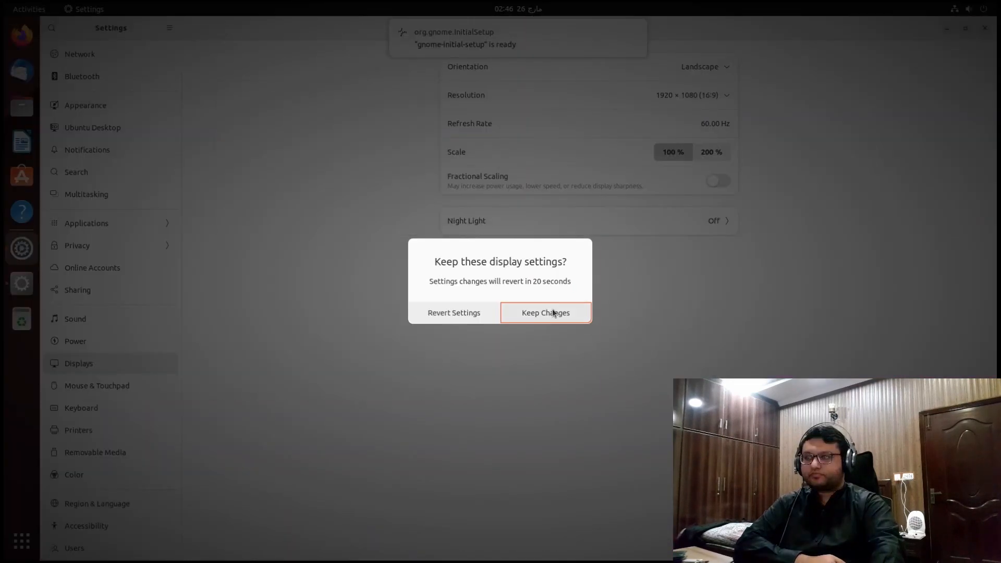
left_click(552, 312)
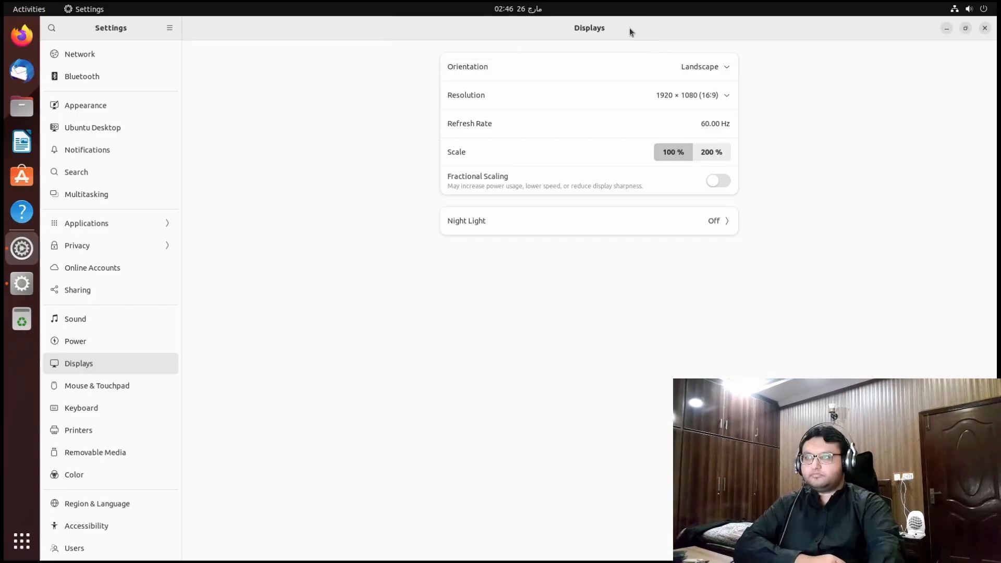
left_click(984, 27)
left_click_drag(282, 35, 521, 84)
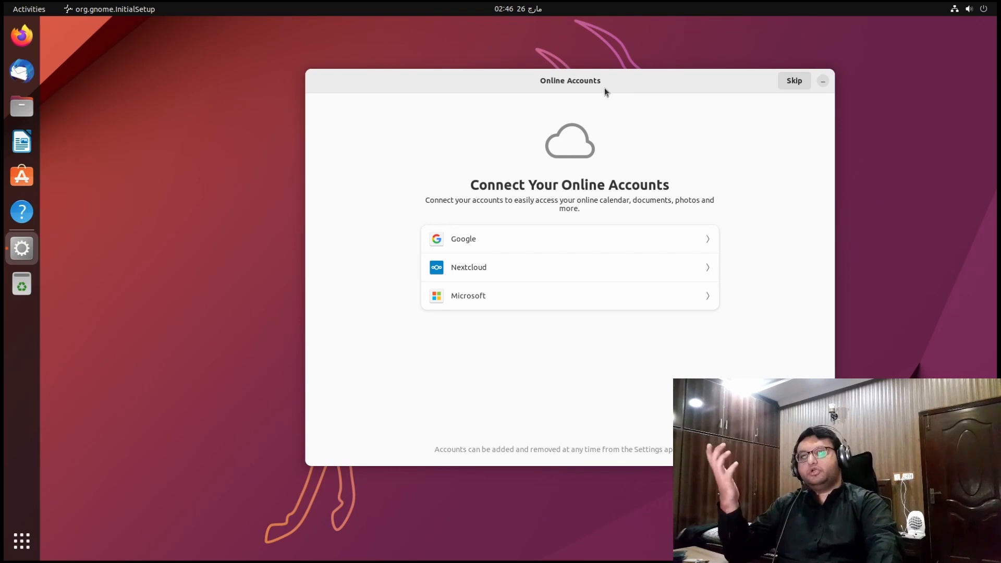
Skip Online Accounts, choose 'No, don't send system info', keep location services off, and finish setup
left_click_drag(604, 88, 570, 80)
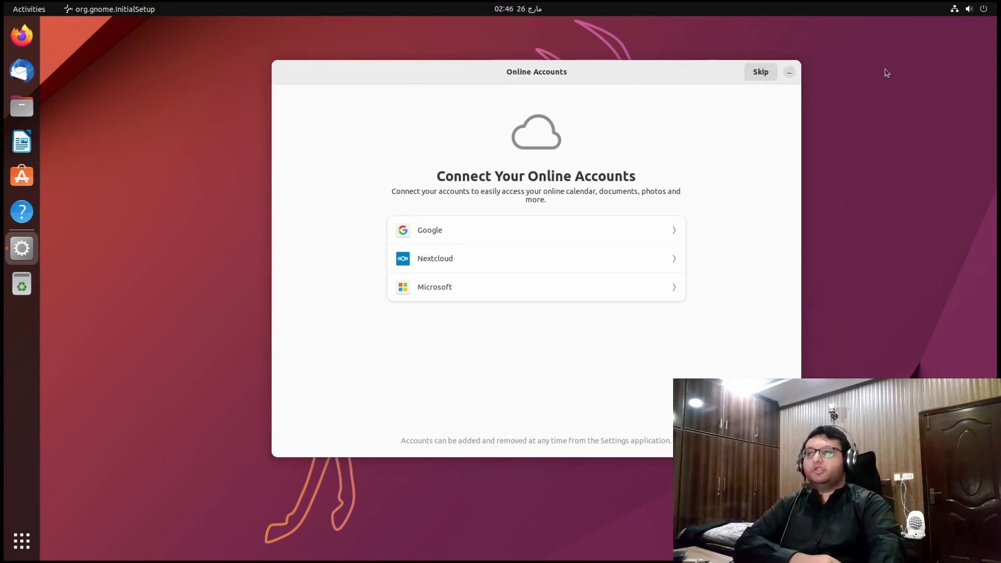
left_click(751, 76)
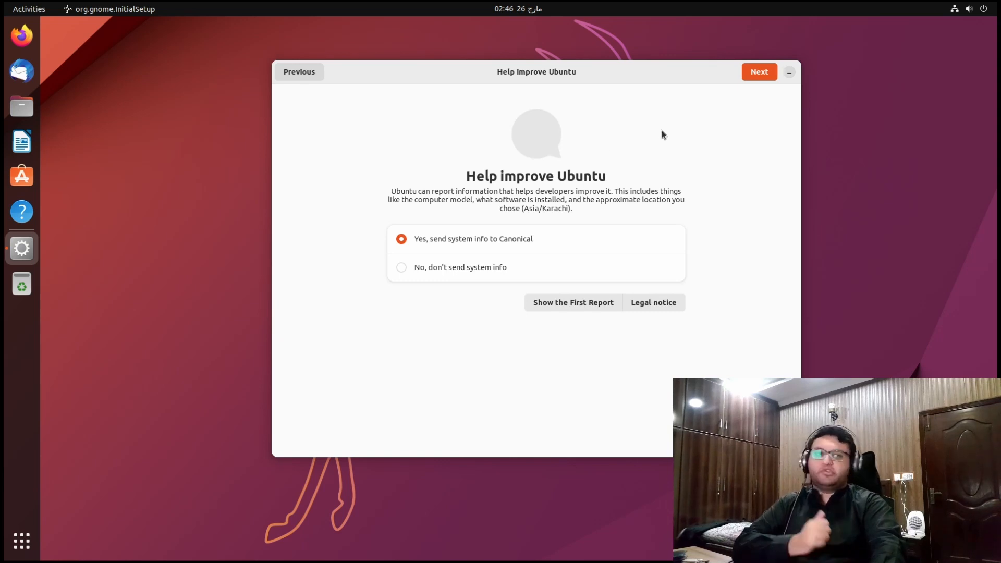
left_click(513, 268)
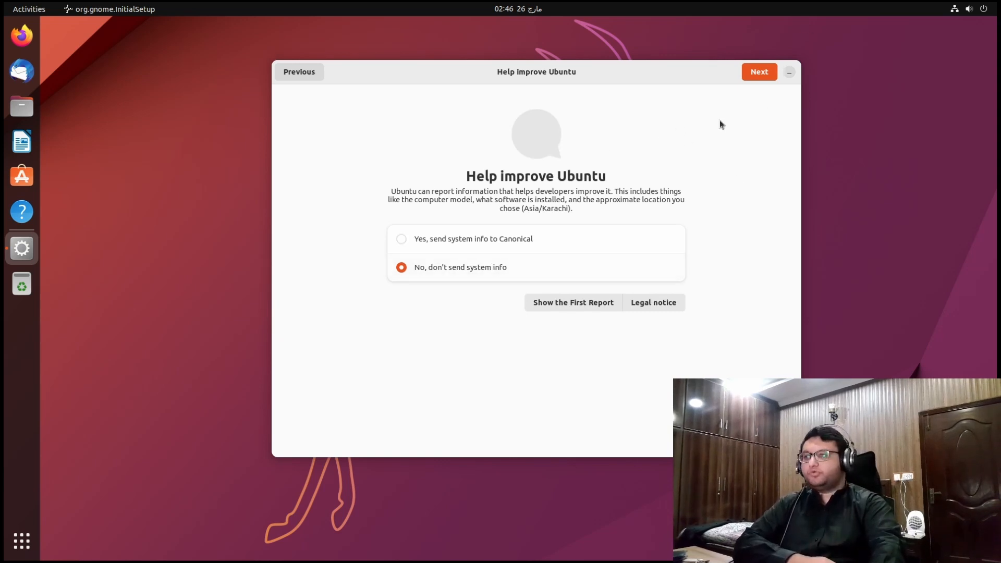
left_click(766, 74)
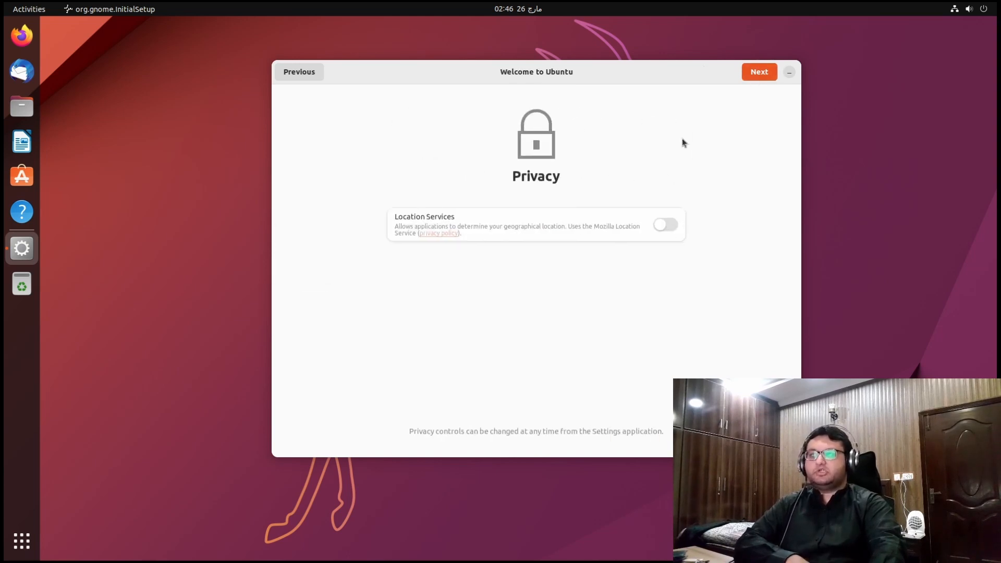
left_click(754, 76)
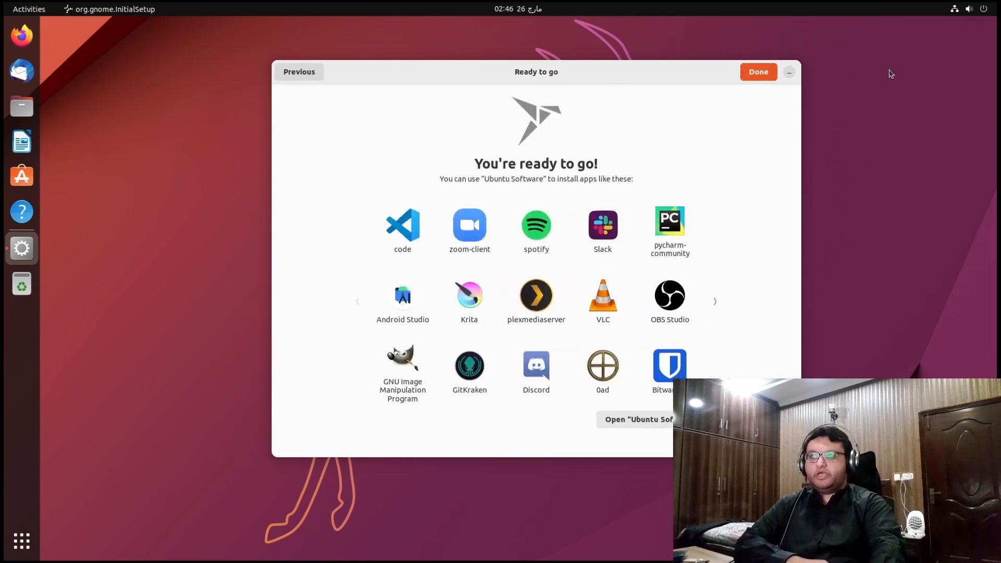
left_click(771, 74)
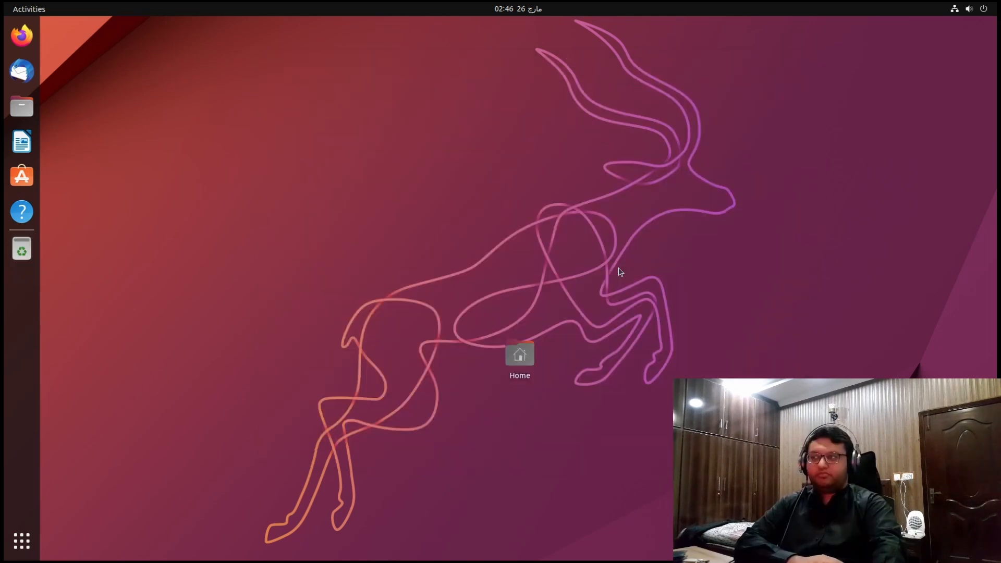
Place the Home icon in the desktop's top-left corner, then exit the VM's fullscreen view
left_click(511, 360)
left_click_drag(513, 355, 42, 40)
left_click(147, 54)
left_click_drag(503, 332, 47, 26)
left_click(148, 78)
left_click(240, 103)
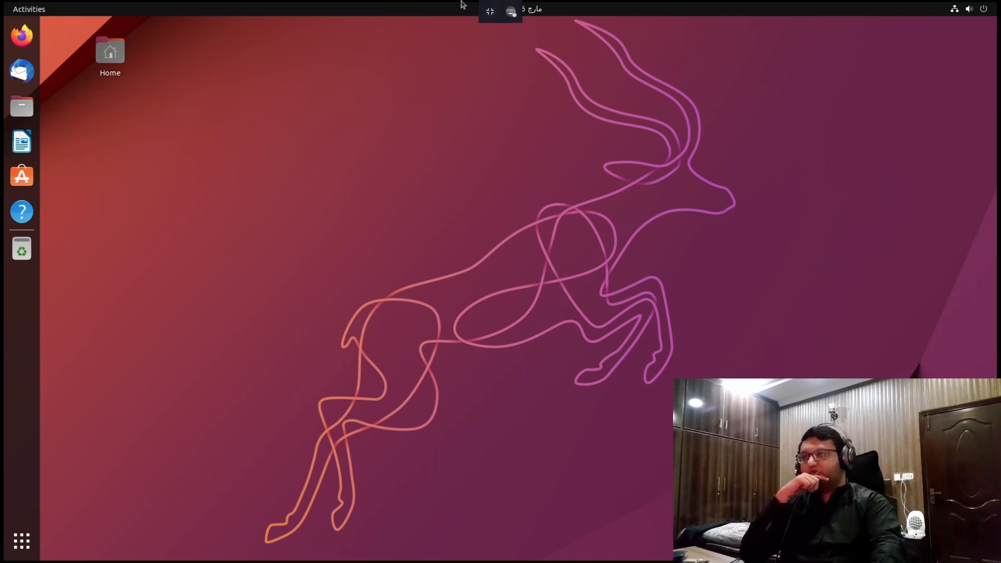
left_click(490, 11)
Return to Brave and close the stray Obsidian vault-chooser window
mouse_move(1, 1)
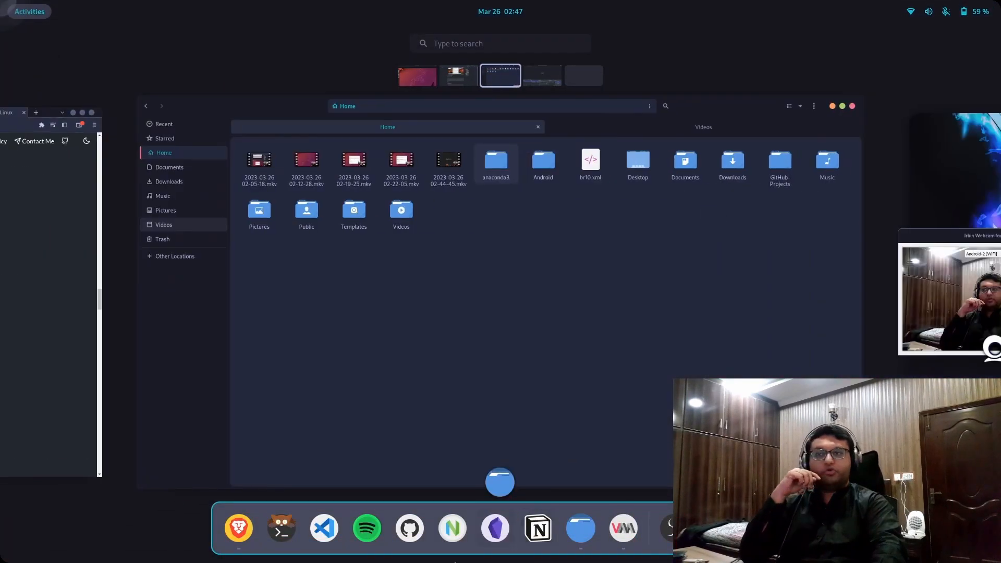
left_click(495, 528)
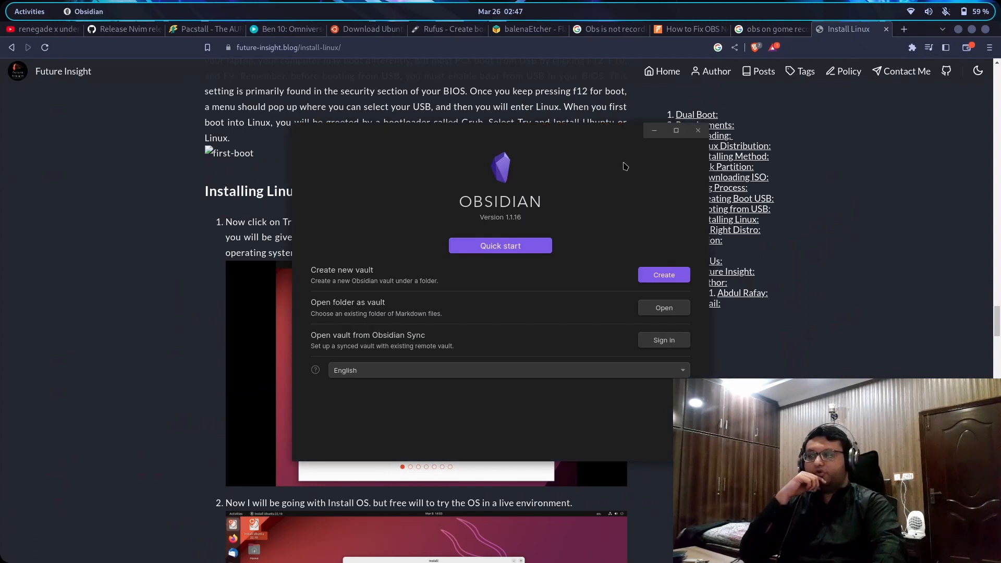
left_click(698, 130)
Open the Linux Mint download page from the blog and highlight its Cinnamon Edition heading
scroll(602, 308, "down", 10)
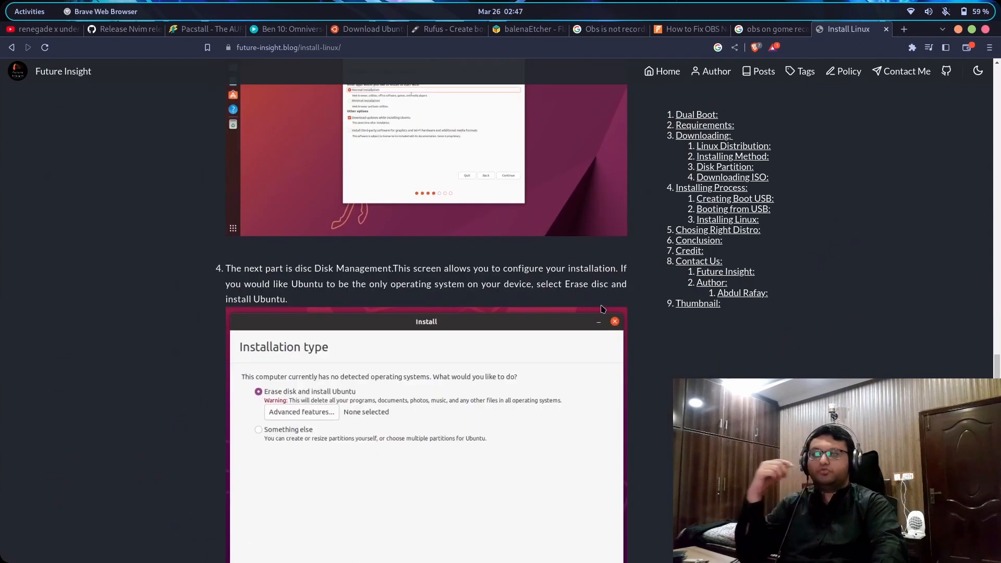
scroll(602, 308, "down", 20)
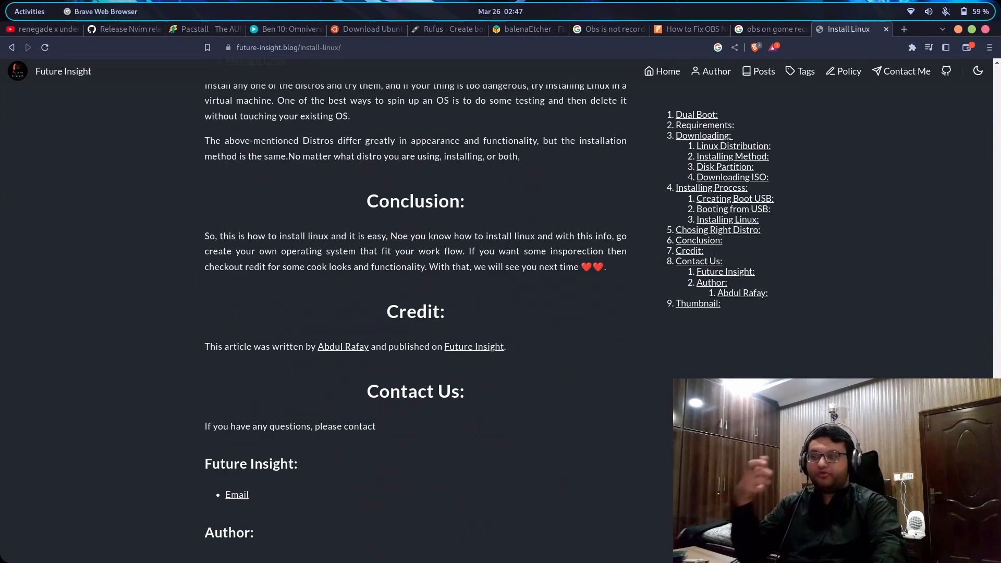
scroll(505, 228, "up", 5)
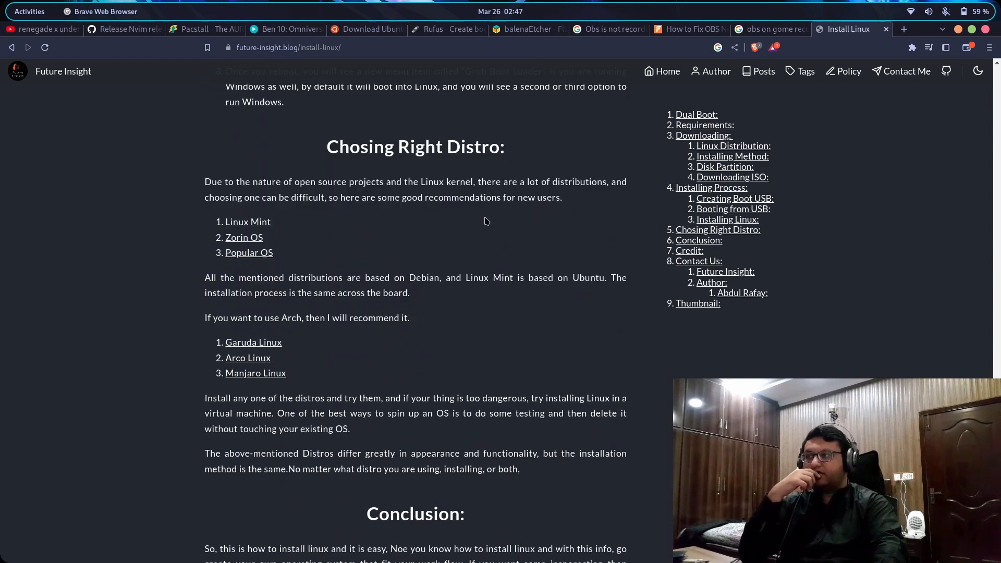
left_click(262, 223)
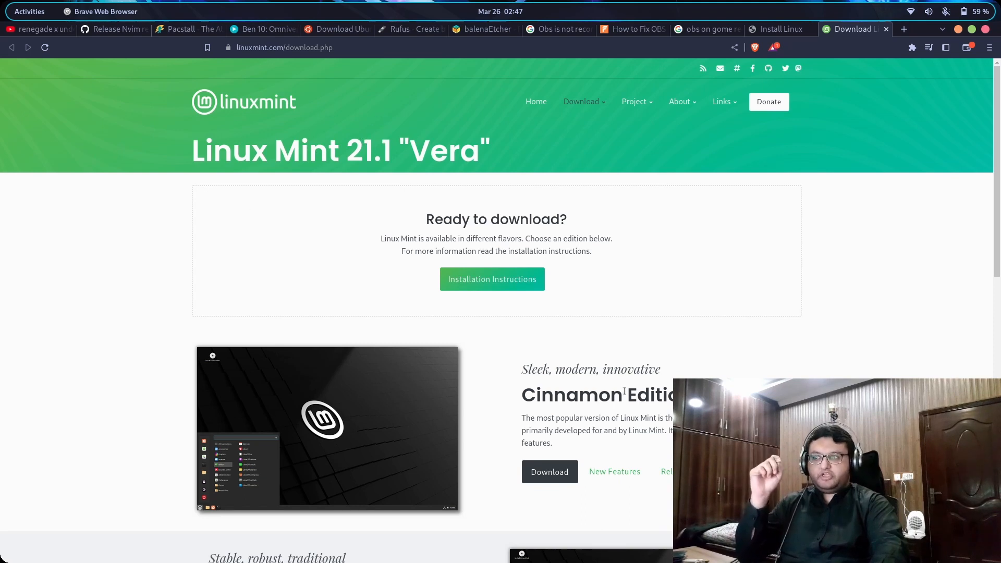
left_click_drag(513, 390, 730, 396)
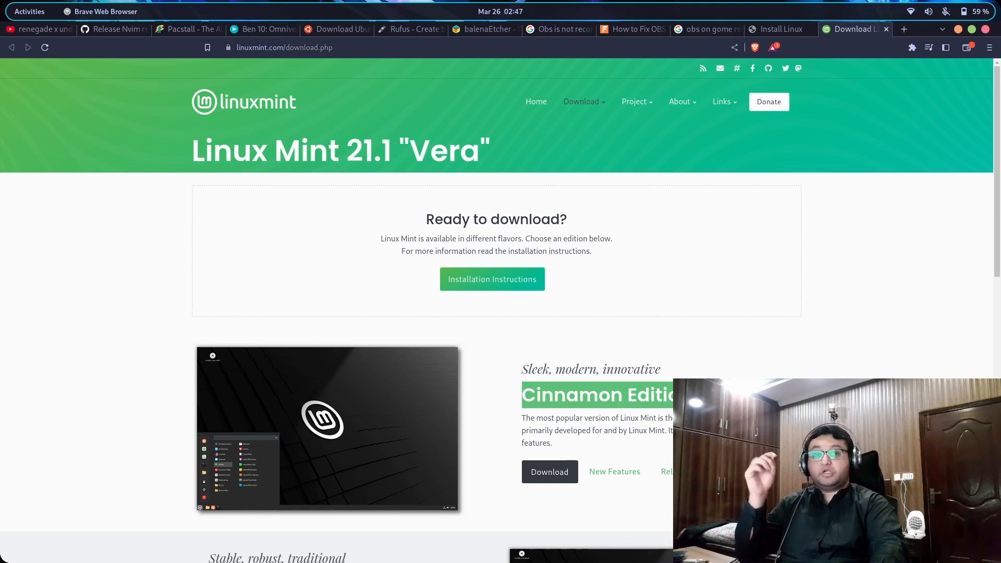
left_click(730, 399)
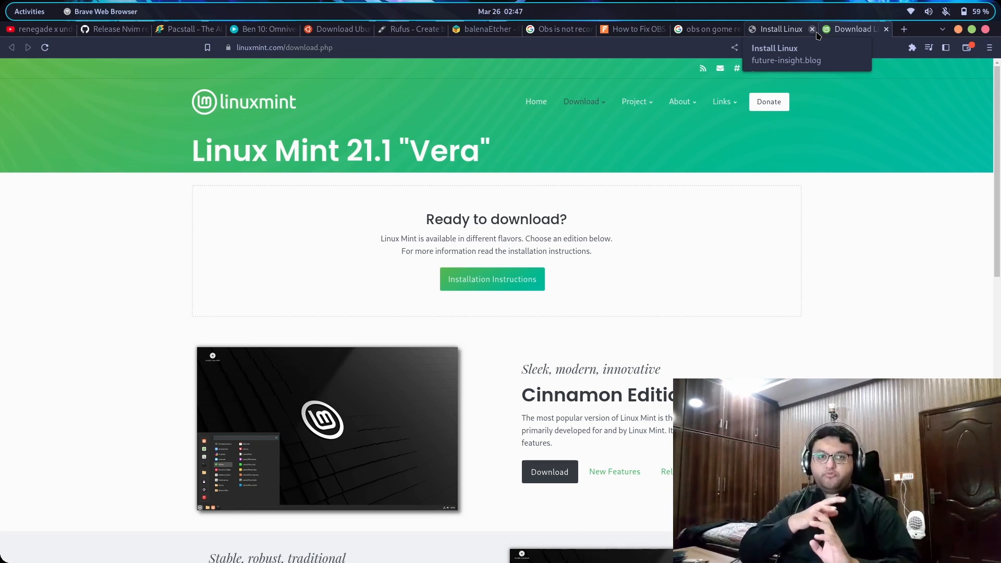
Return to the Install Linux blog and open the Zorin OS and Pop!_OS links in background tabs
left_click(783, 32)
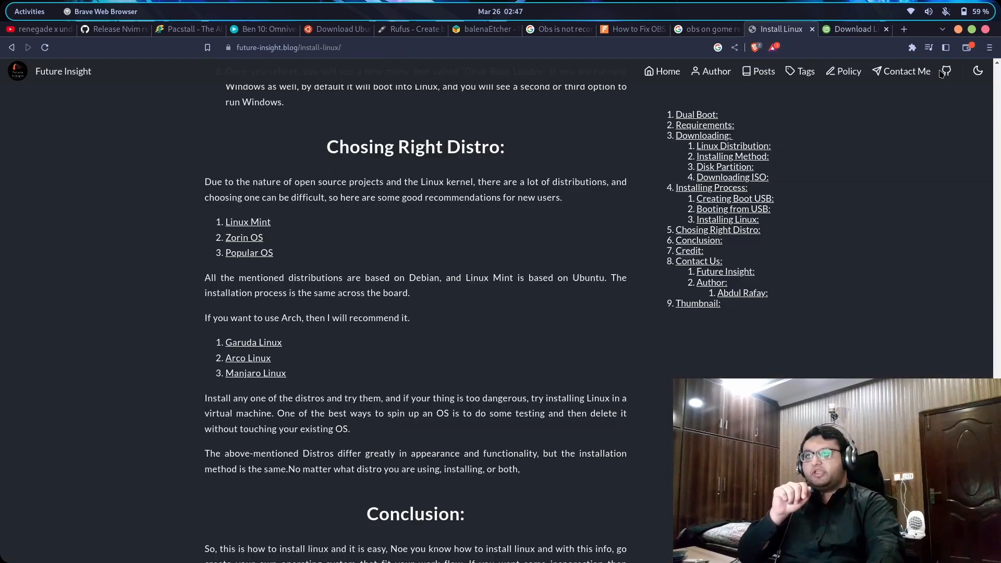
middle_click(246, 240)
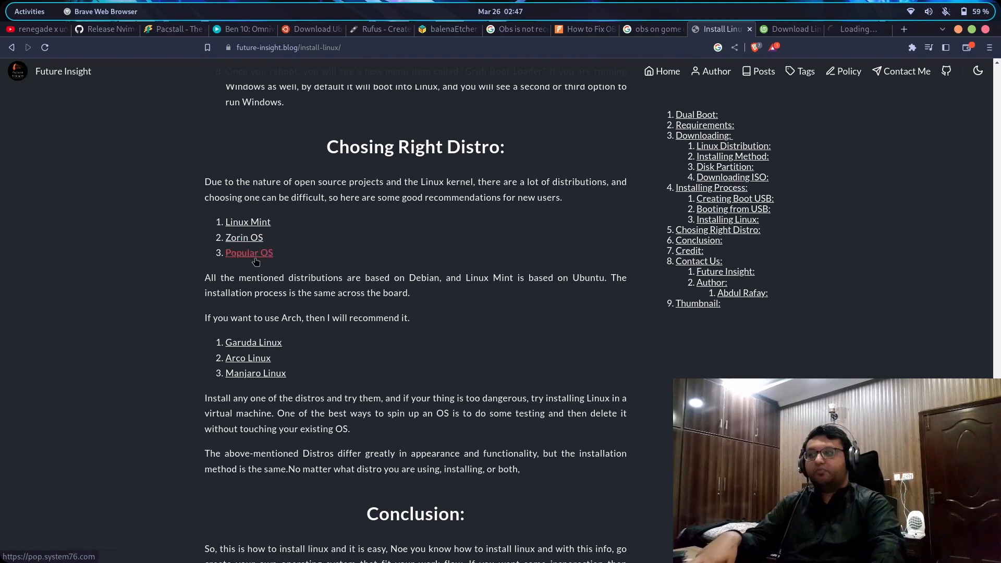
middle_click(250, 253)
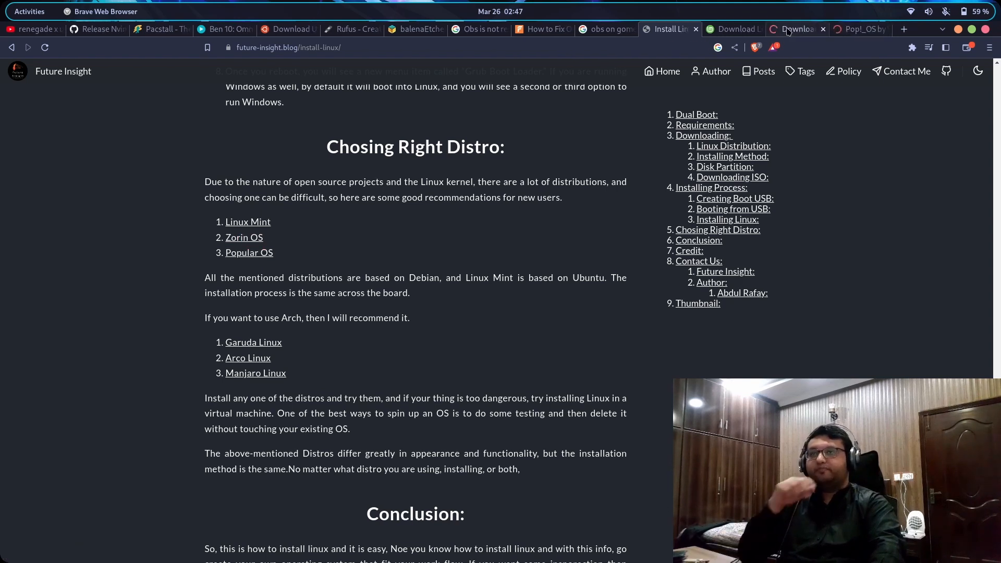
Browse the Zorin OS download page, highlighting Pro and the Zorin OS 16.2 Lite heading
left_click(788, 32)
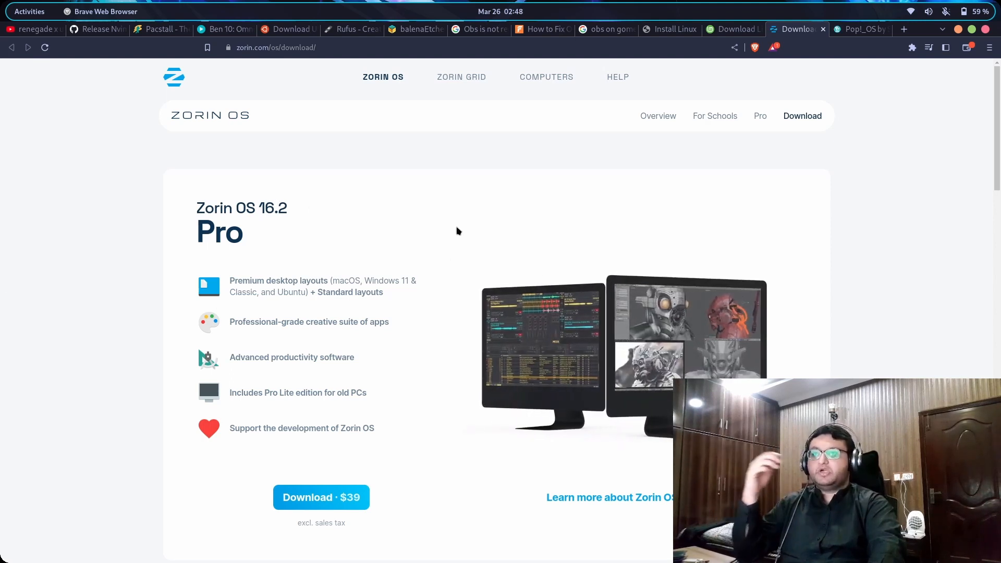
scroll(97, 128, "down", 2)
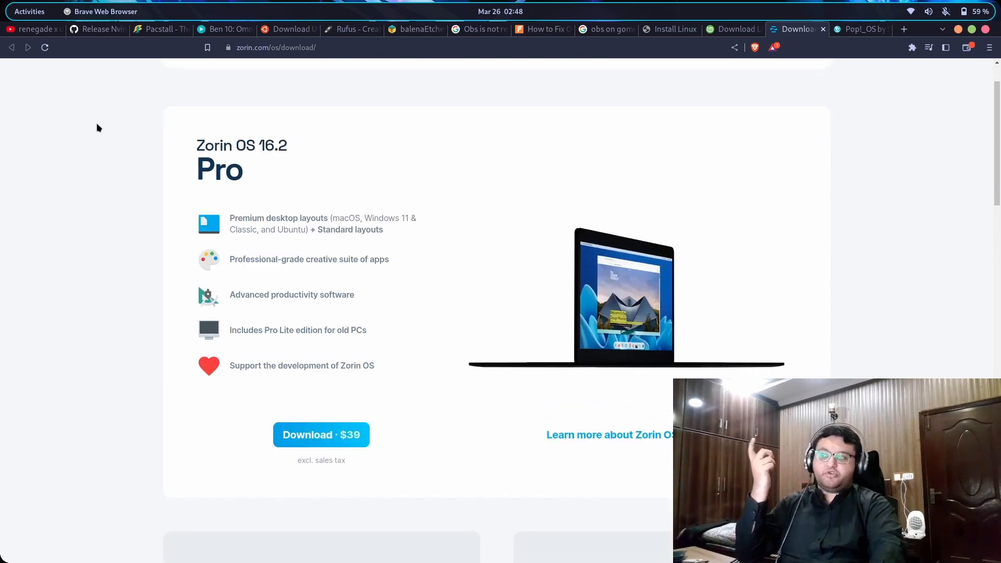
left_click_drag(194, 170, 281, 167)
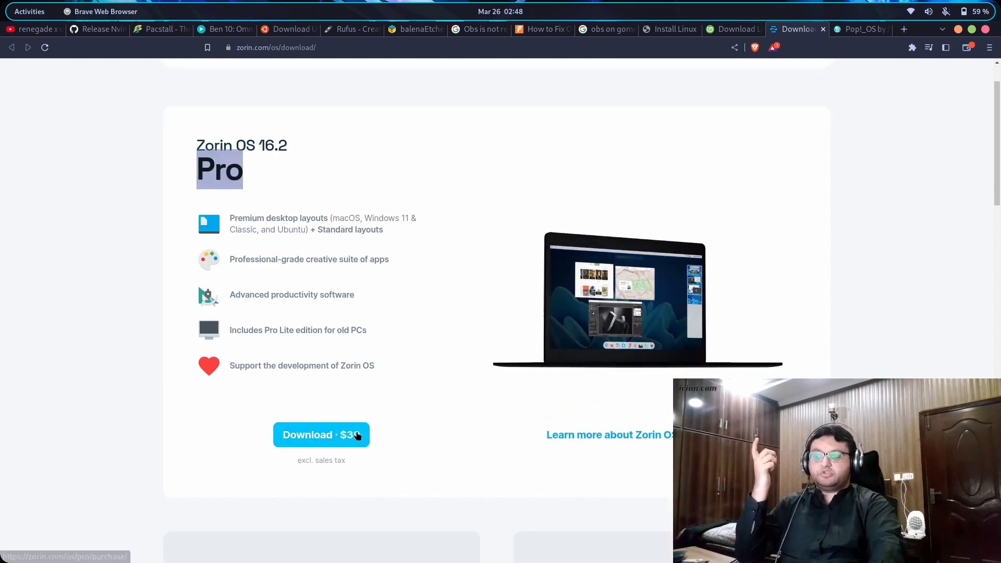
scroll(293, 230, "down", 5)
left_click_drag(280, 265, 382, 279)
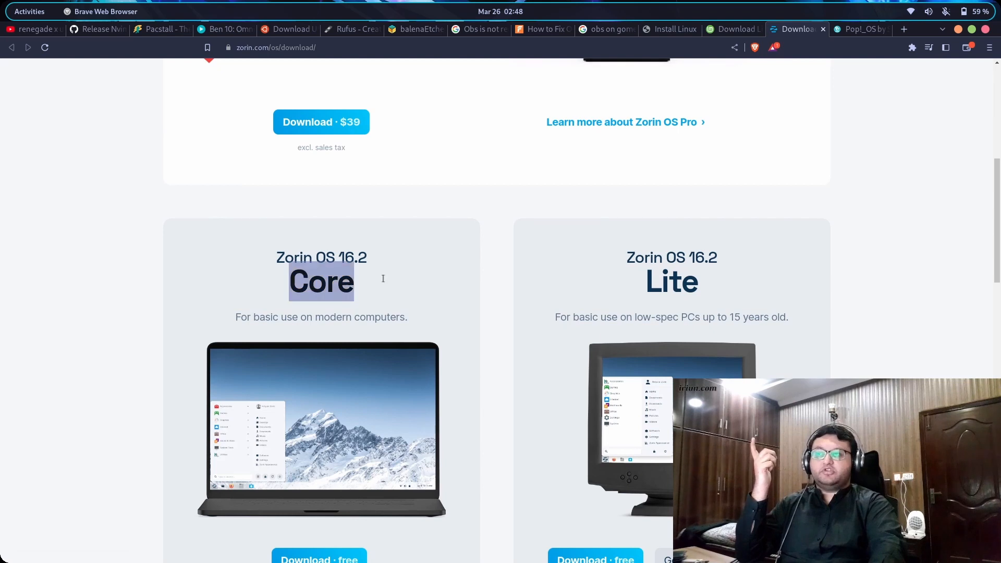
scroll(368, 286, "down", 4)
scroll(338, 313, "up", 2)
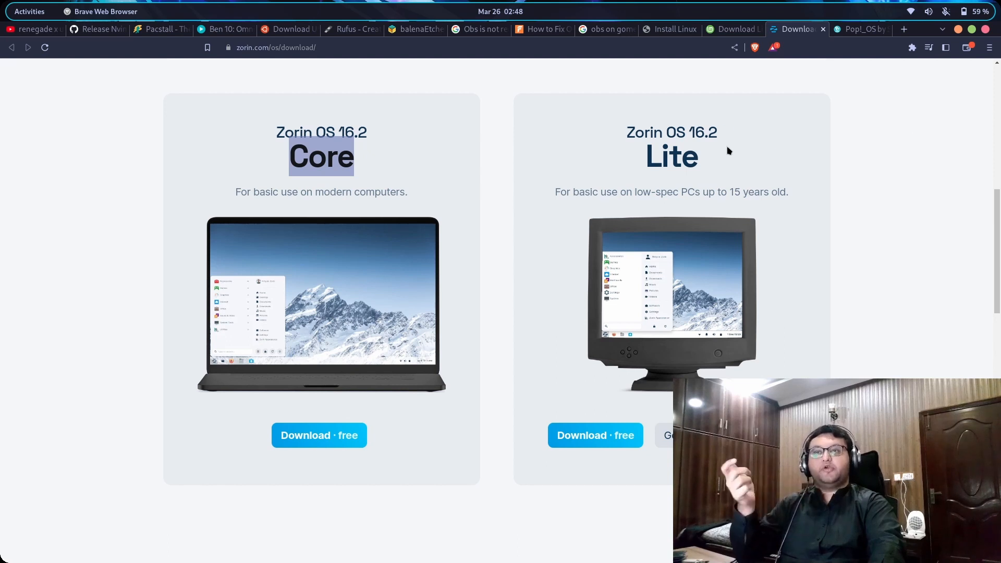
left_click_drag(629, 126, 726, 172)
left_click(725, 175)
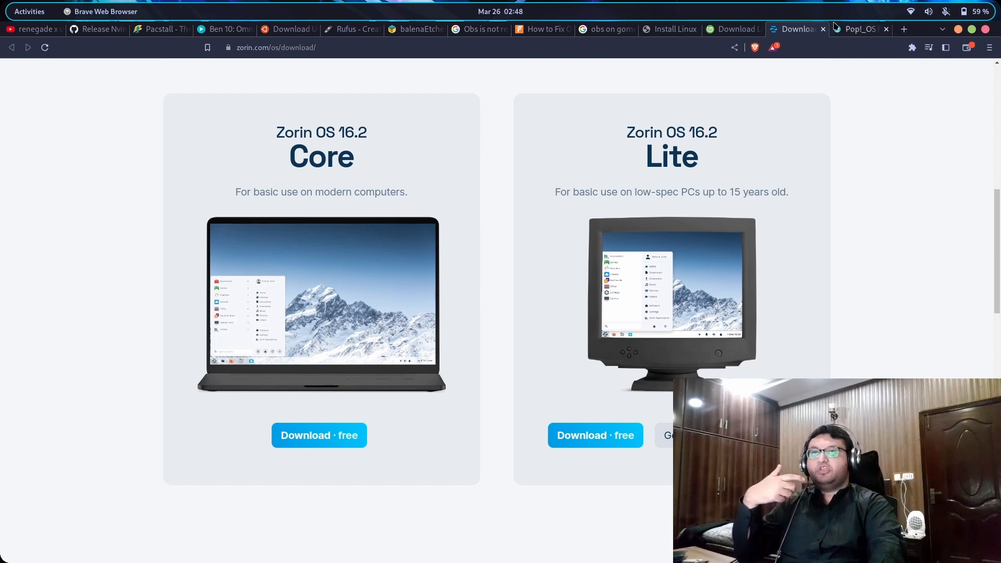
Switch to the Pop!_OS homepage and highlight its introduction paragraph
left_click(861, 30)
left_click_drag(125, 171, 357, 238)
left_click(356, 238)
triple_click(278, 223)
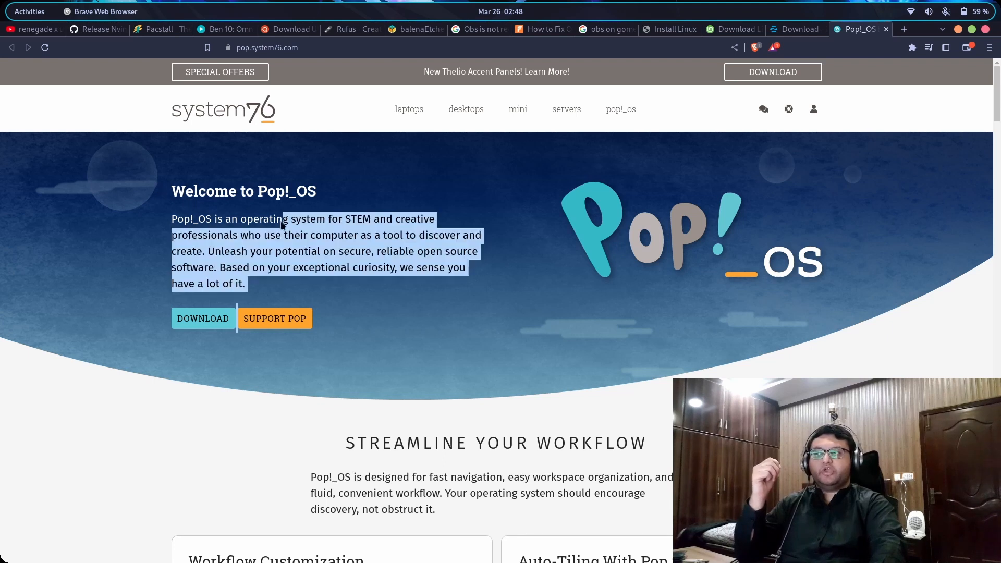
Clear the Pop!_OS highlight, glance at the Linux Mint tab, and return to the Install Linux article
left_click(279, 227)
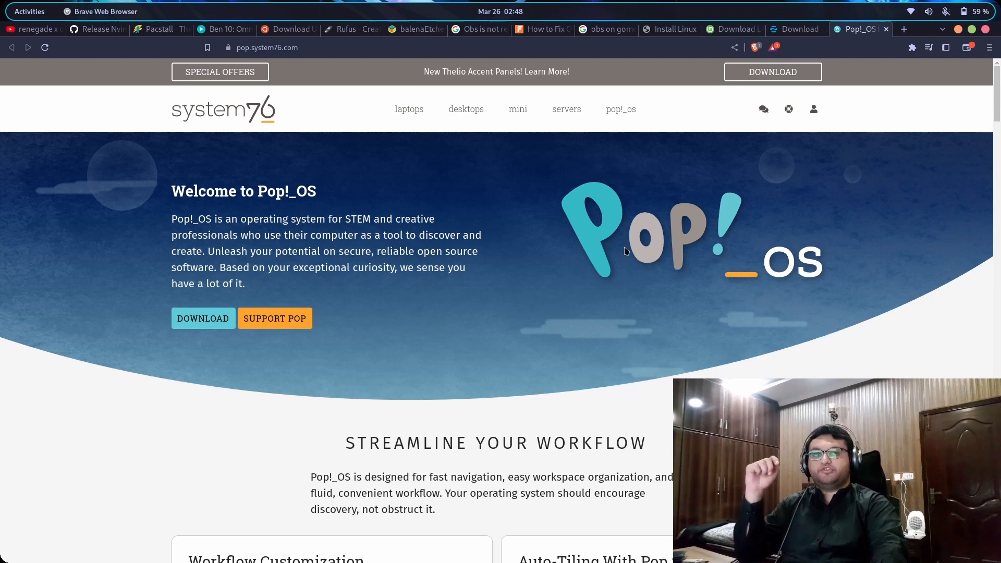
left_click(724, 30)
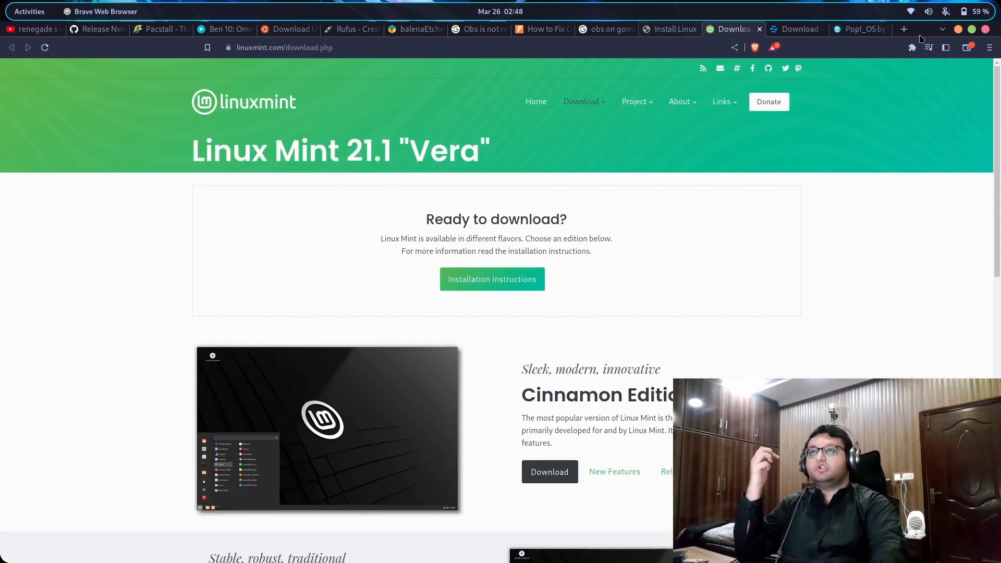
left_click(664, 32)
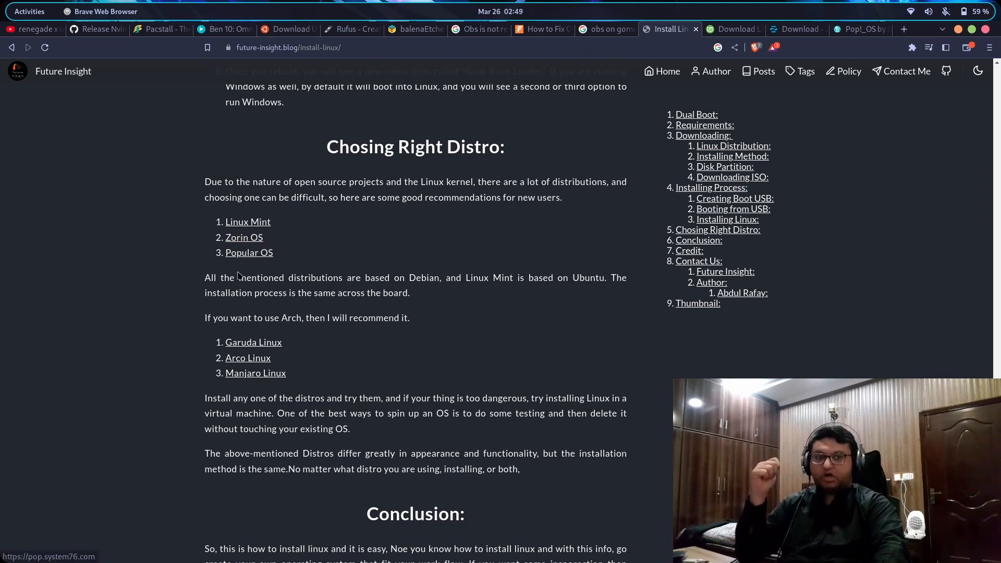
Open the Garuda Linux, Arco Linux and Manjaro Linux links in background tabs
middle_click(243, 342)
middle_click(255, 364)
middle_click(255, 373)
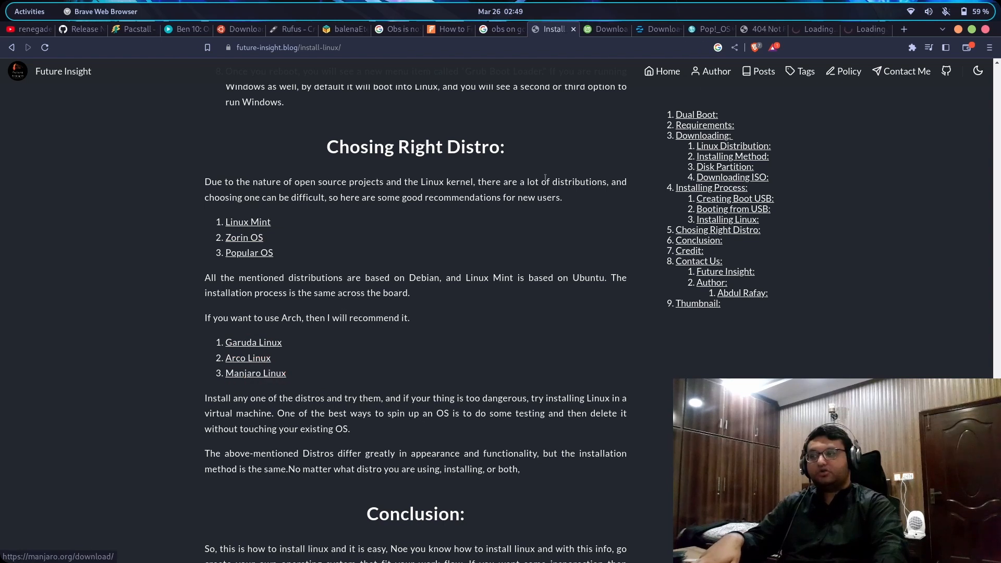
Check the Garuda tab, then switch to the ArcoLinux homepage and highlight its headings
left_click(751, 30)
left_click(816, 30)
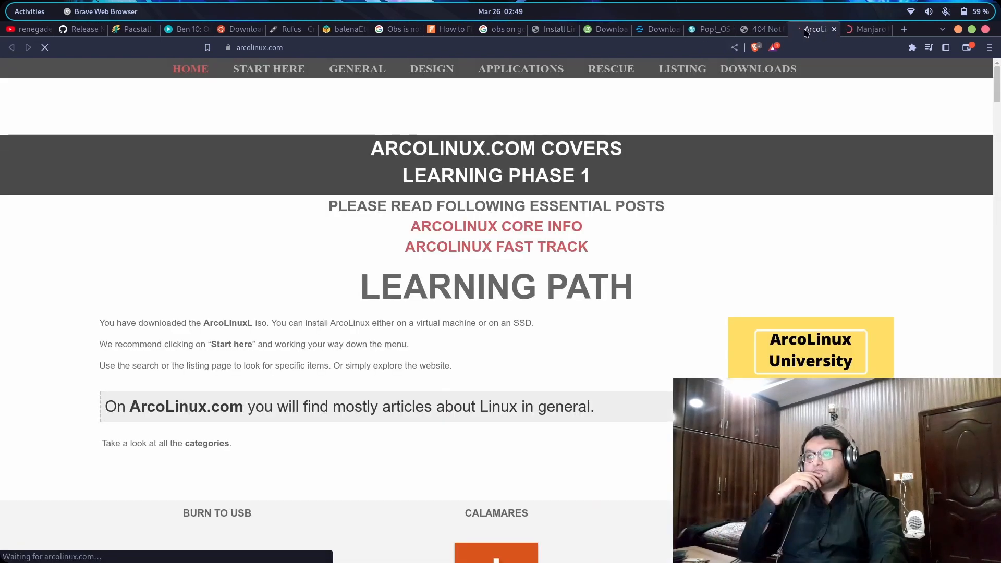
left_click_drag(186, 81, 827, 222)
left_click(800, 181)
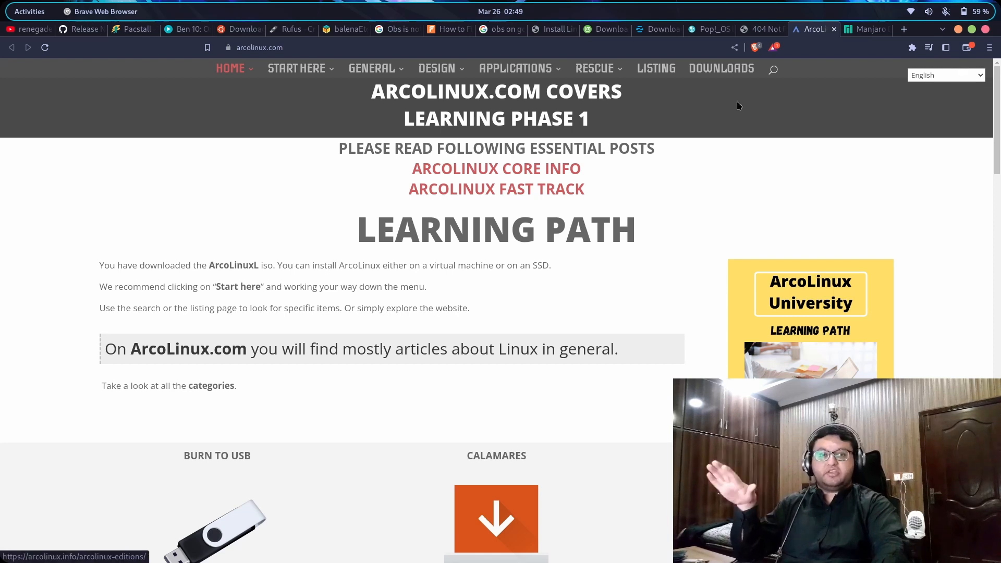
Browse the Manjaro downloads page with the X86_64 architecture selected
left_click(862, 30)
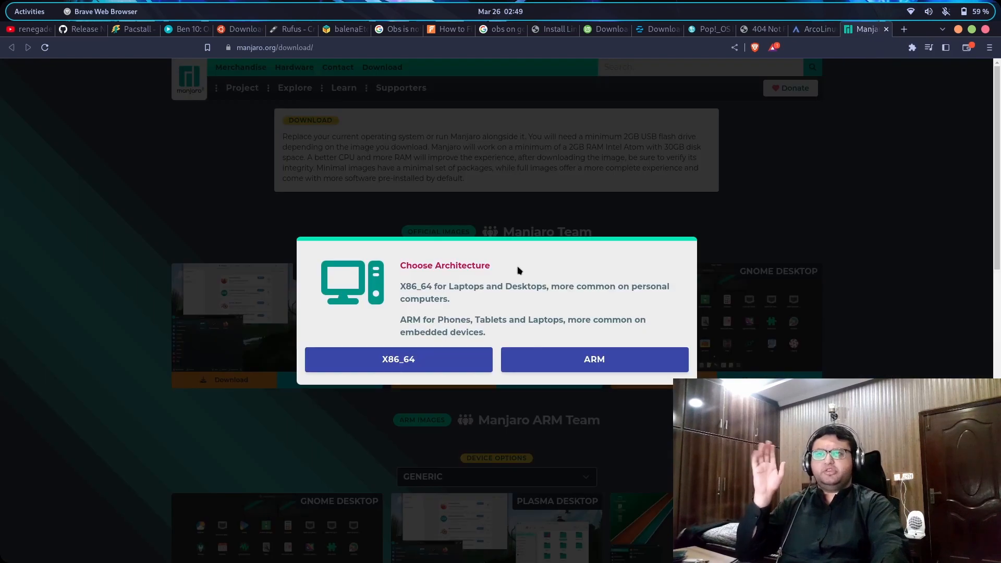
left_click(447, 356)
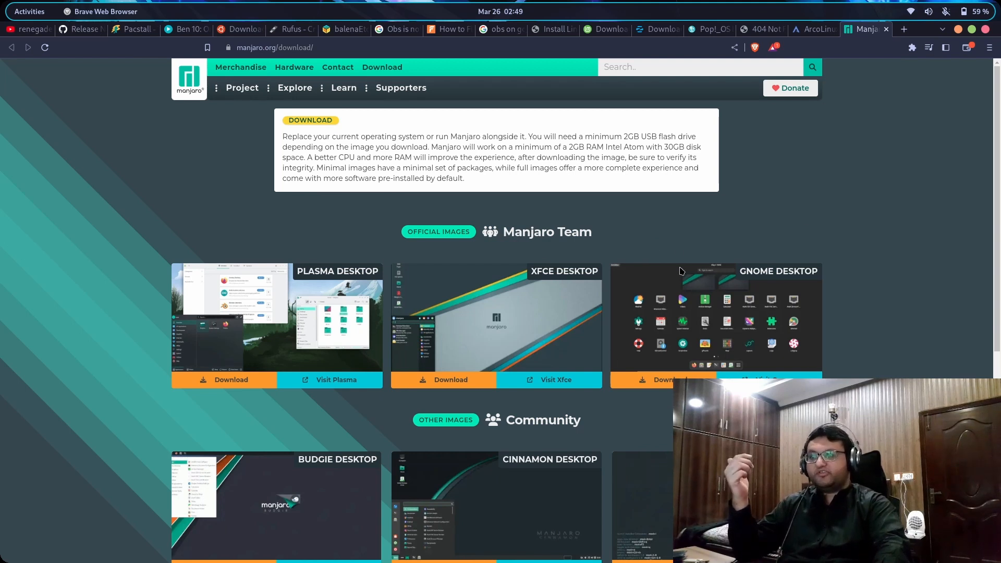
scroll(681, 271, "down", 3)
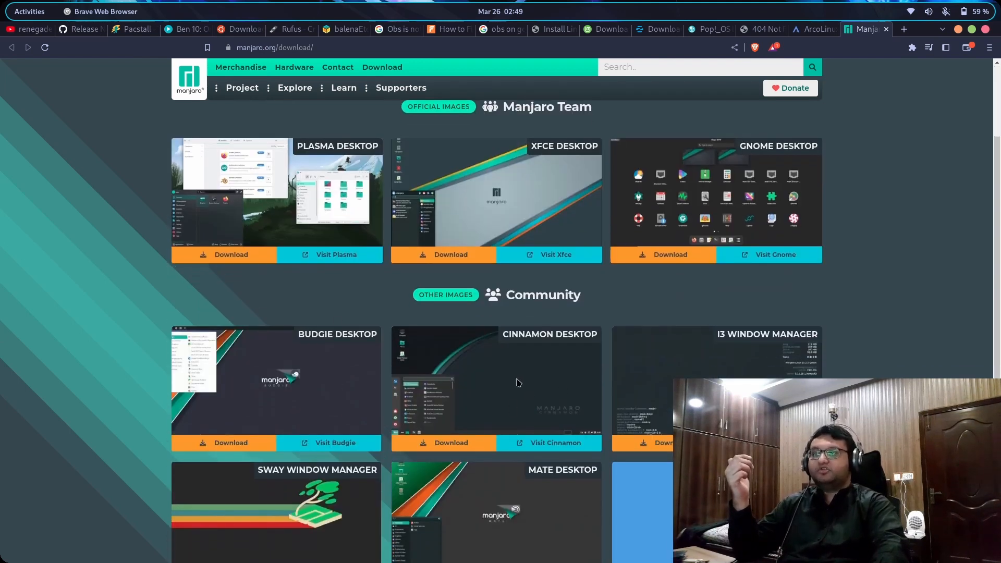
scroll(413, 413, "down", 4)
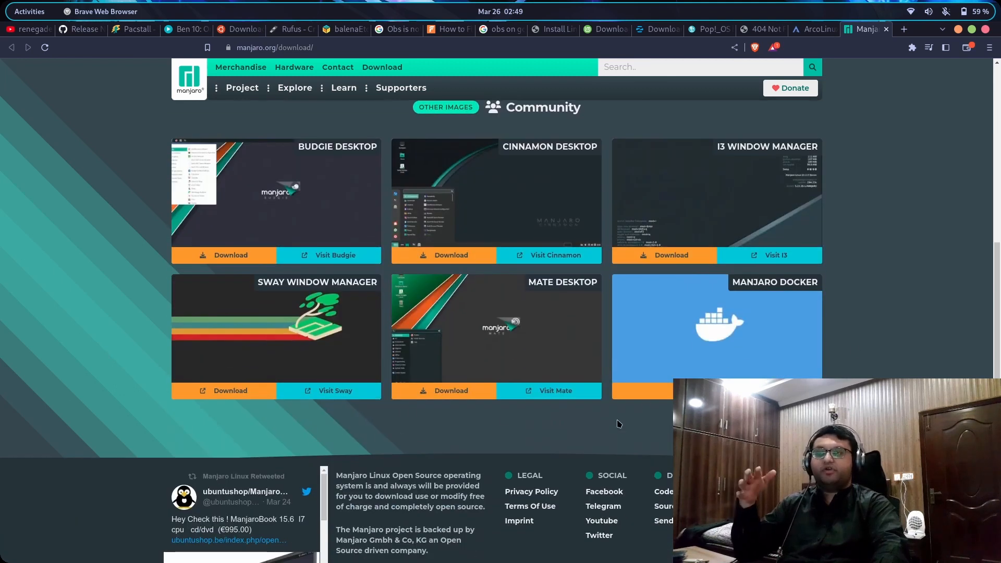
scroll(761, 317, "up", 7)
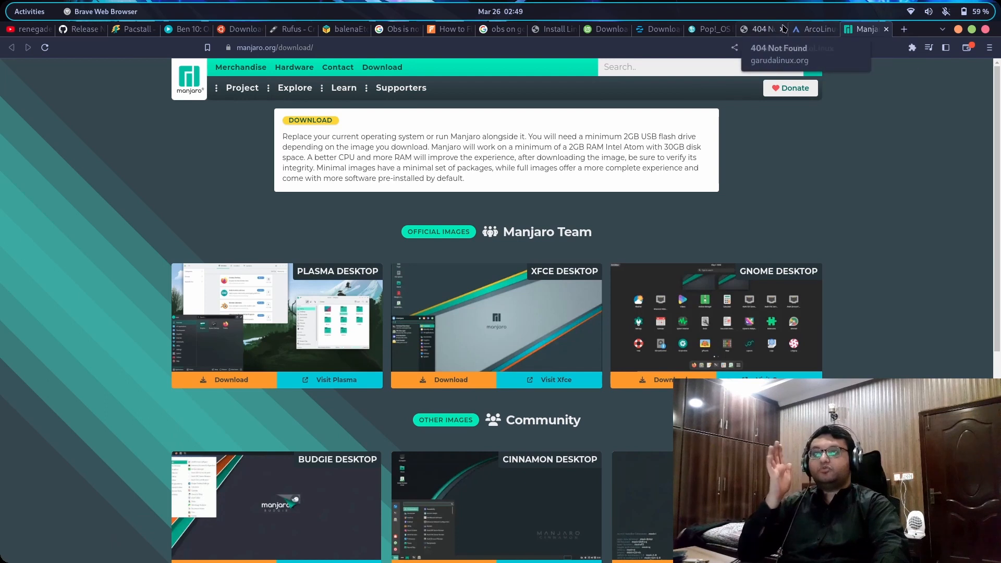
Close the Garuda 404, ArcoLinux and Manjaro tabs
left_click(782, 30)
left_click(783, 30)
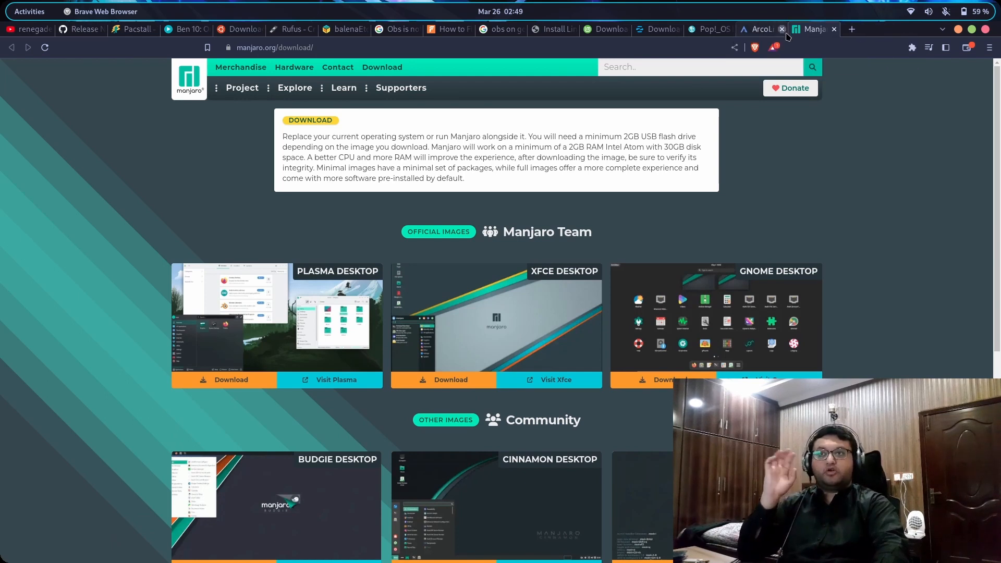
left_click(782, 29)
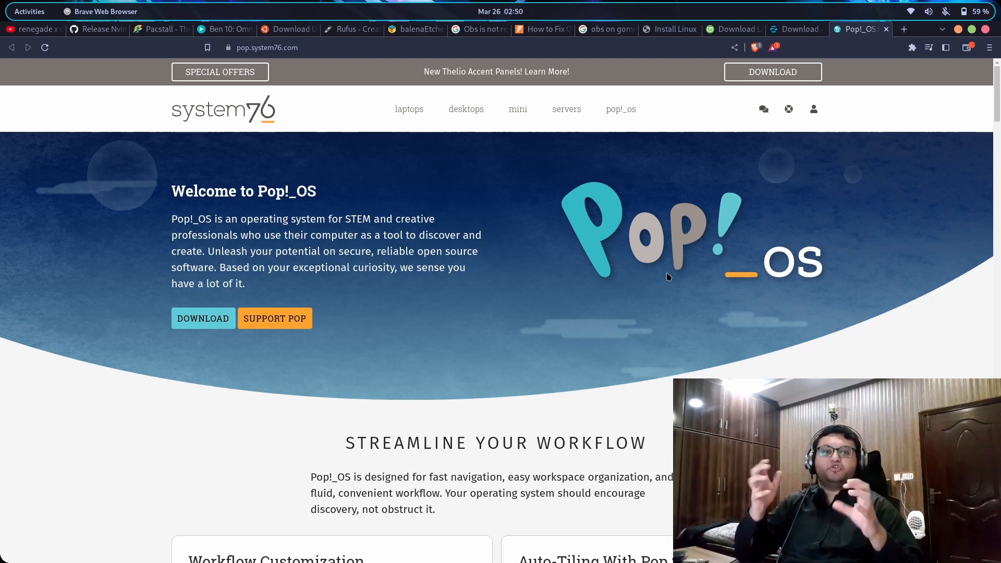
Move to the empty workspace's bare desktop through the Activities overview
mouse_move(0, 0)
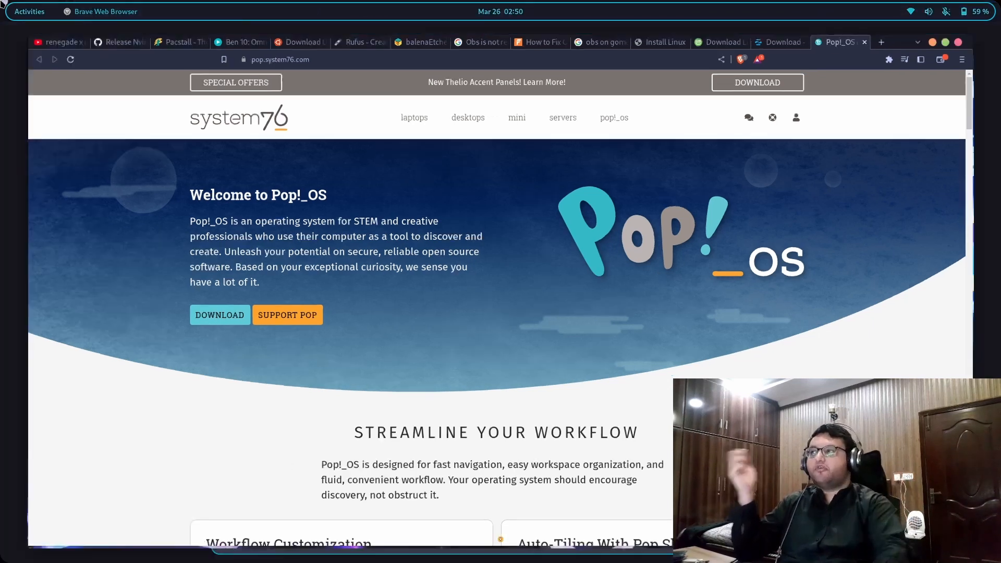
scroll(704, 264, "up", 1)
scroll(709, 261, "down", 1)
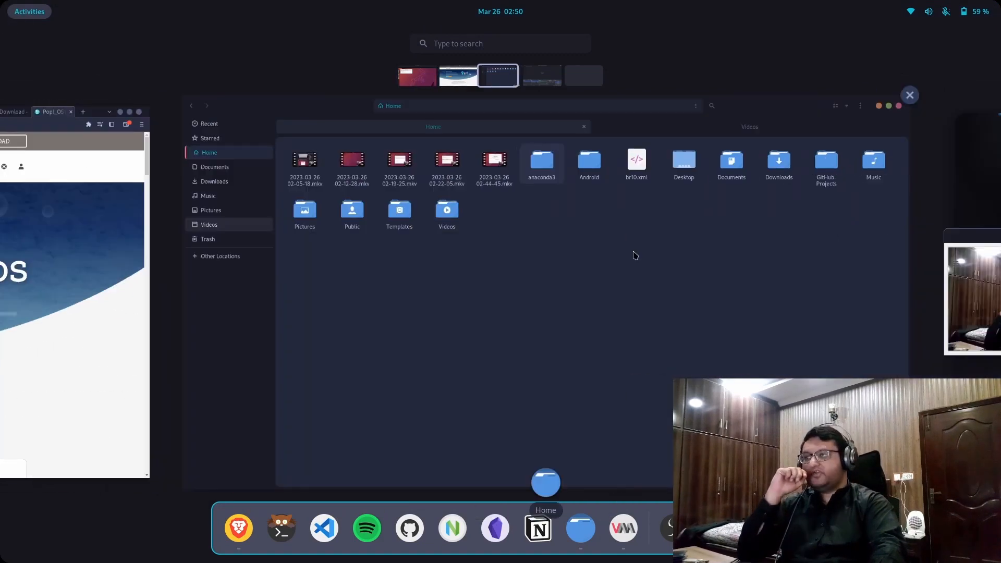
scroll(557, 324, "down", 1)
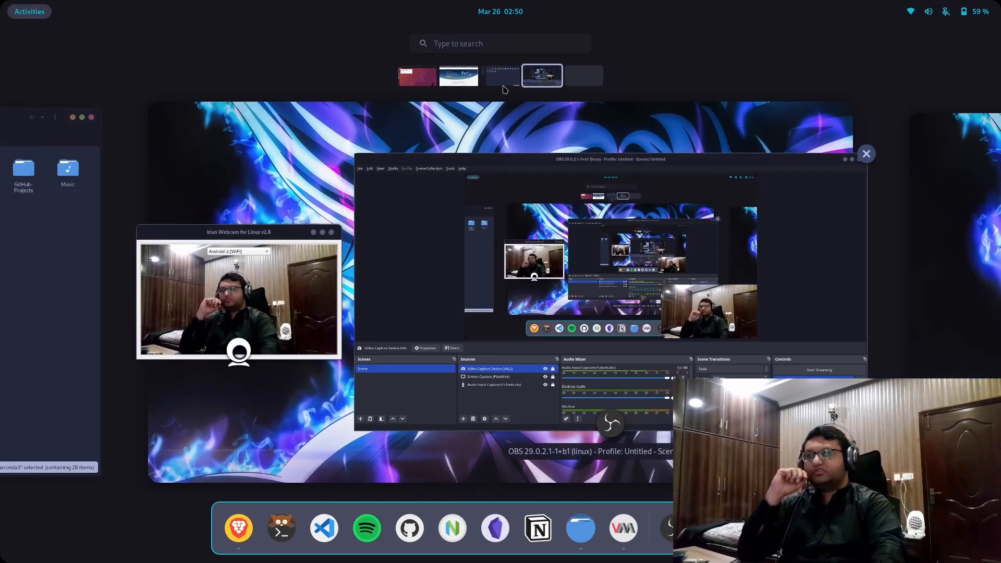
left_click(582, 80)
left_click(550, 356)
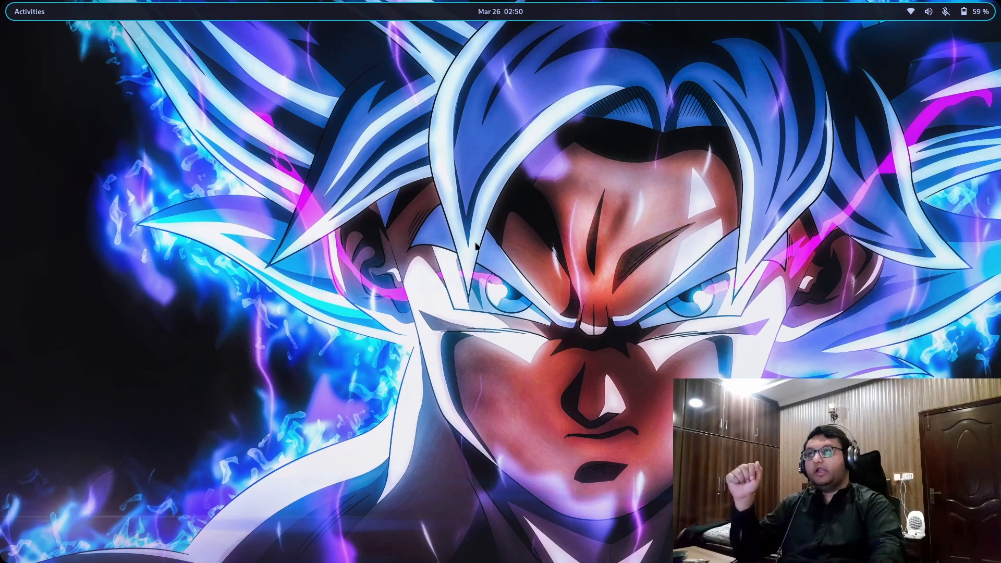
mouse_move(0, 0)
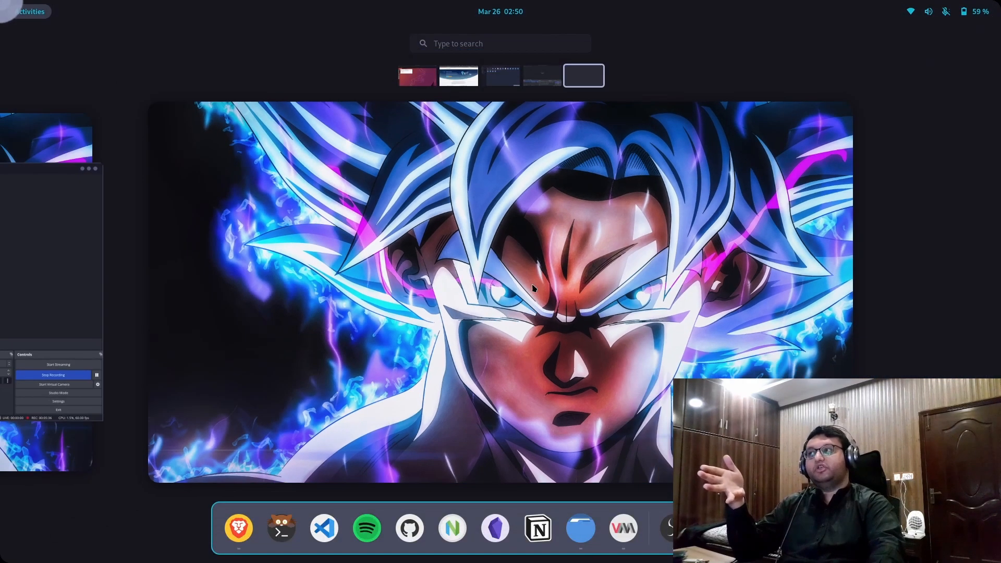
left_click(819, 290)
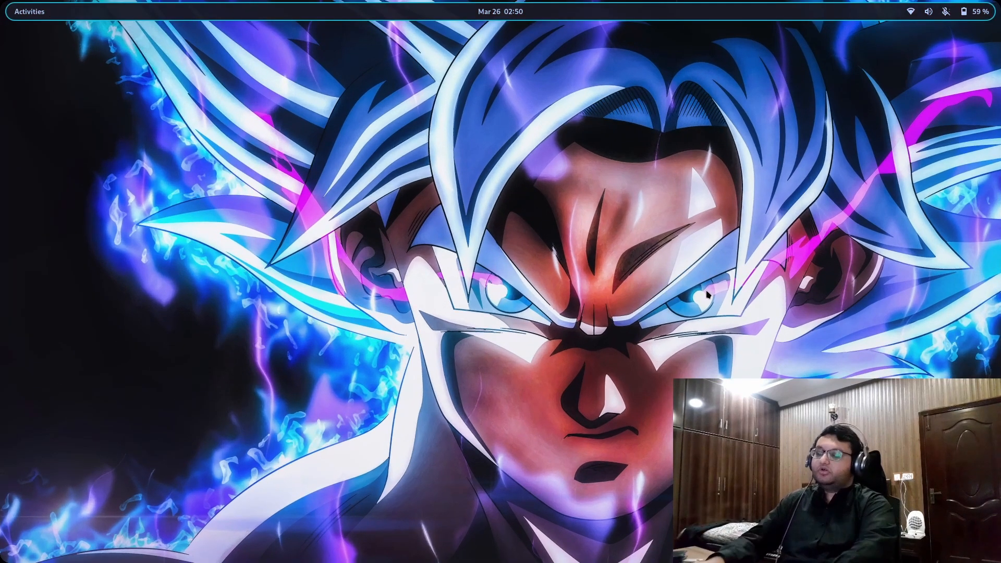
Launch a full-screen kitty terminal with Ctrl+Alt+T and check it in the overview
key("ctrl+alt+t")
mouse_move(0, 0)
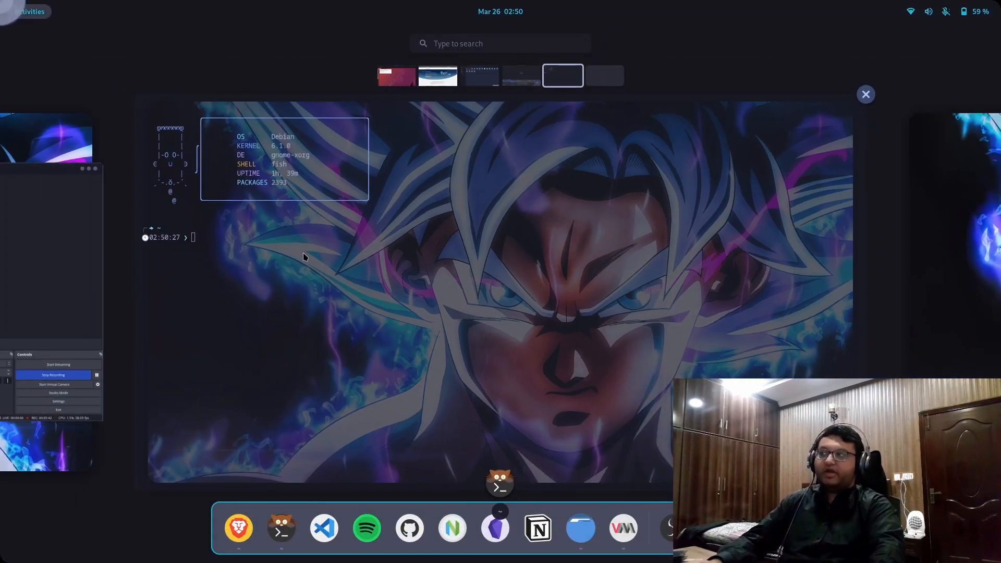
scroll(592, 247, "down", 1)
scroll(593, 247, "up", 1)
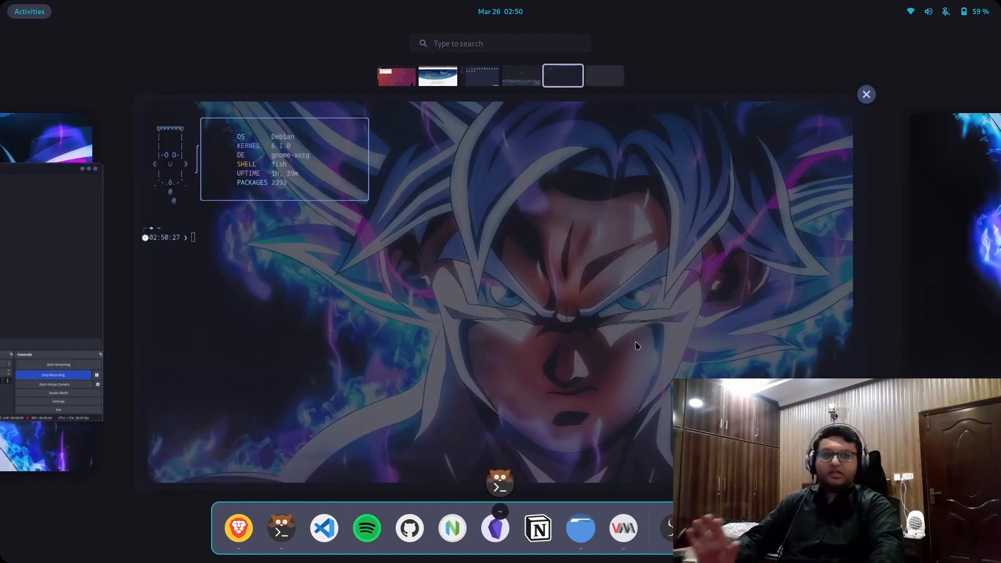
left_click(628, 318)
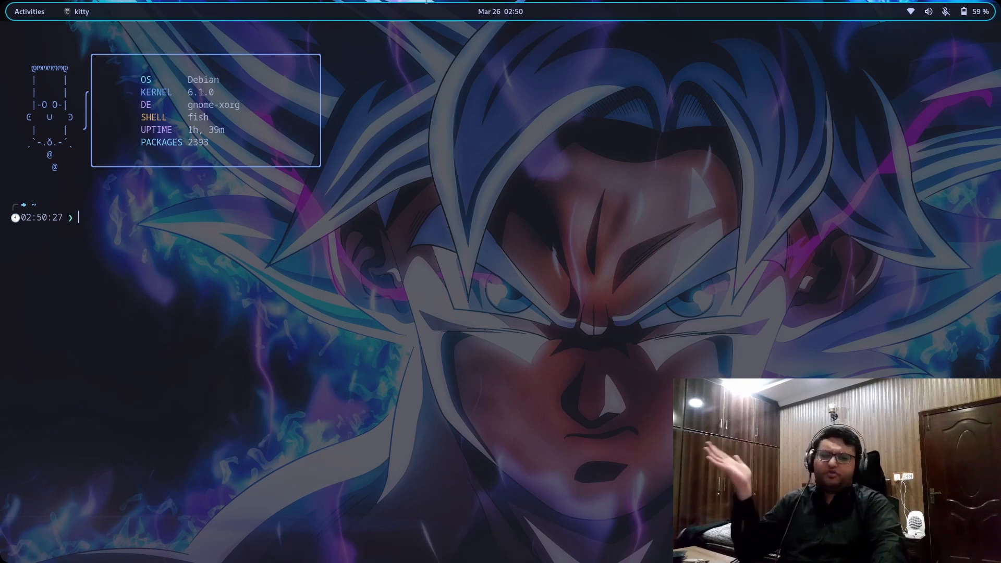
key("super")
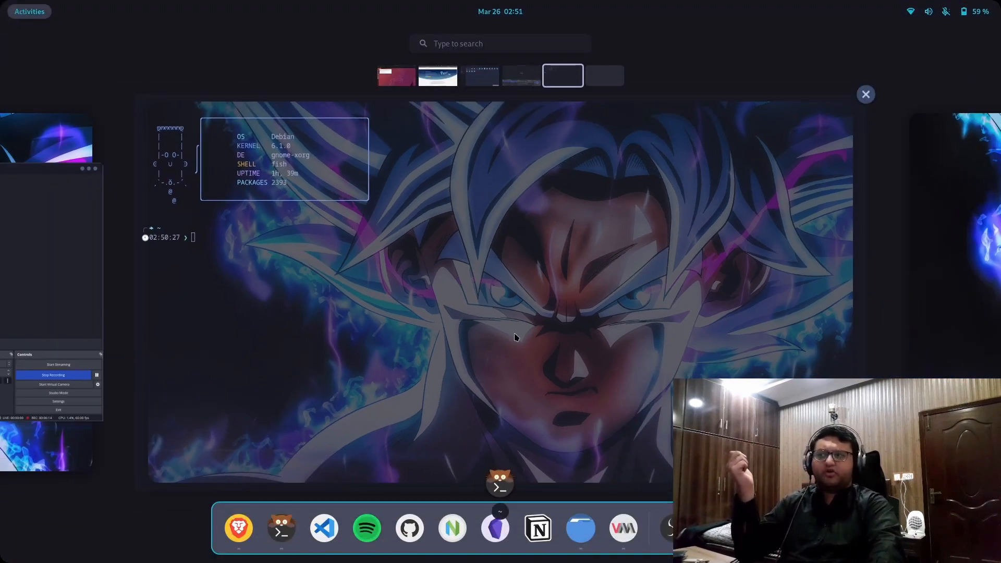
left_click(619, 363)
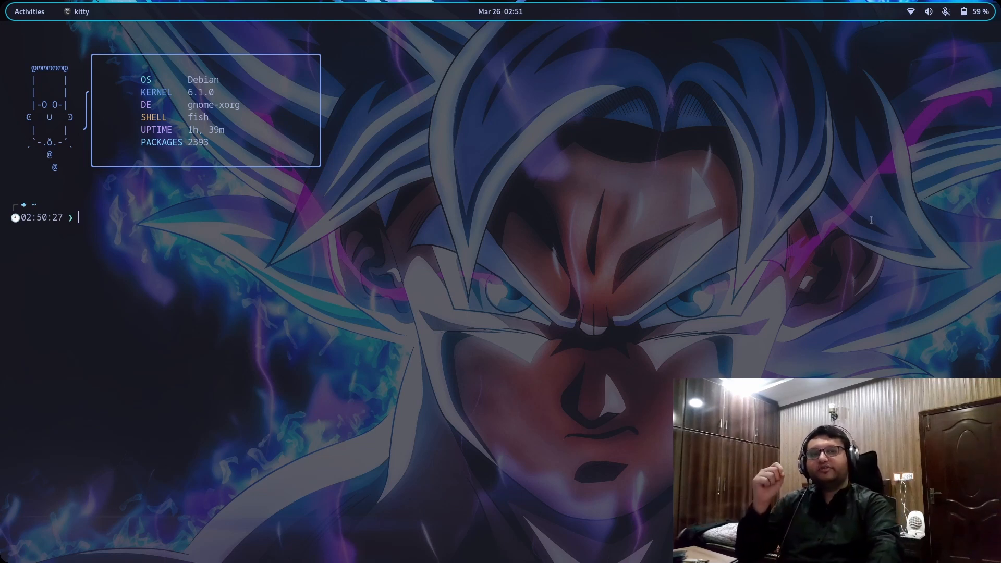
key("super")
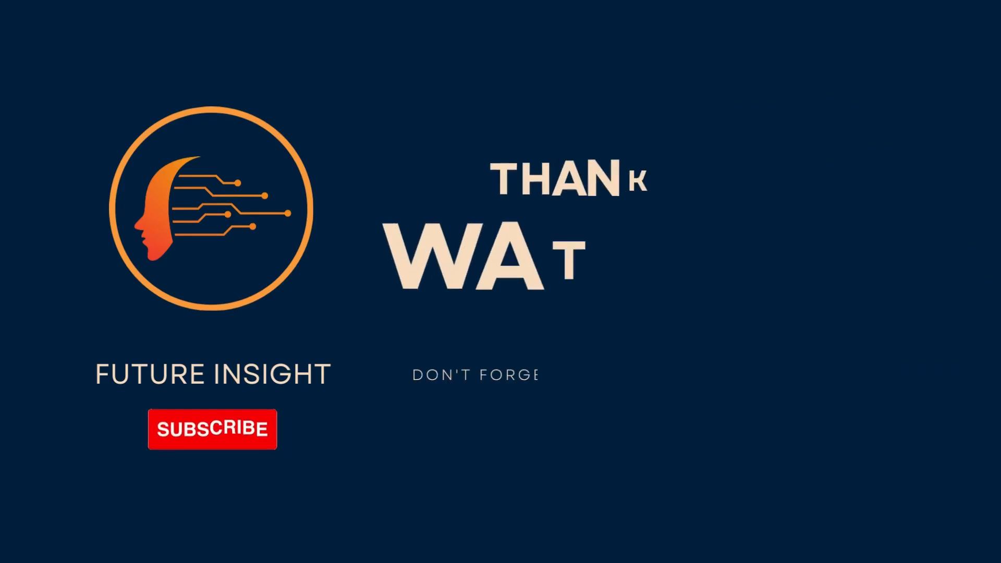